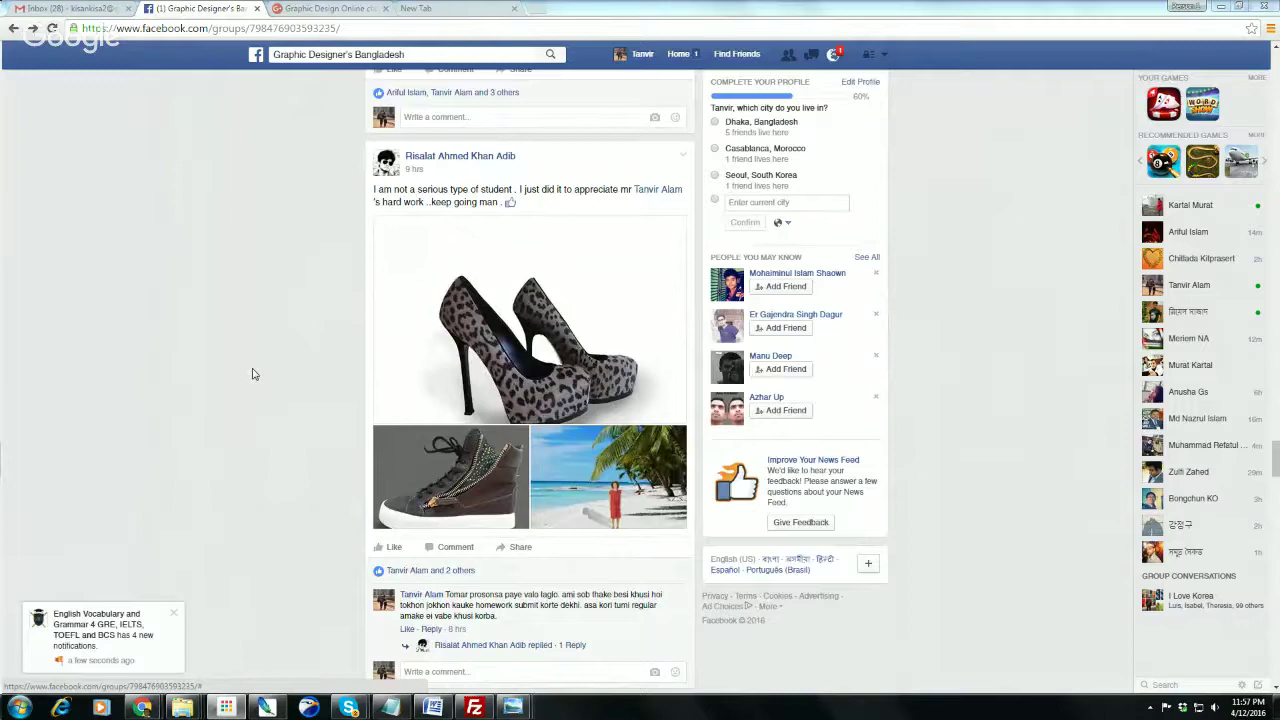
- Enlarge the Graphic Designer's Bangladesh group page to 150% and review the class homework images in the feed
key(ctrl+plus)
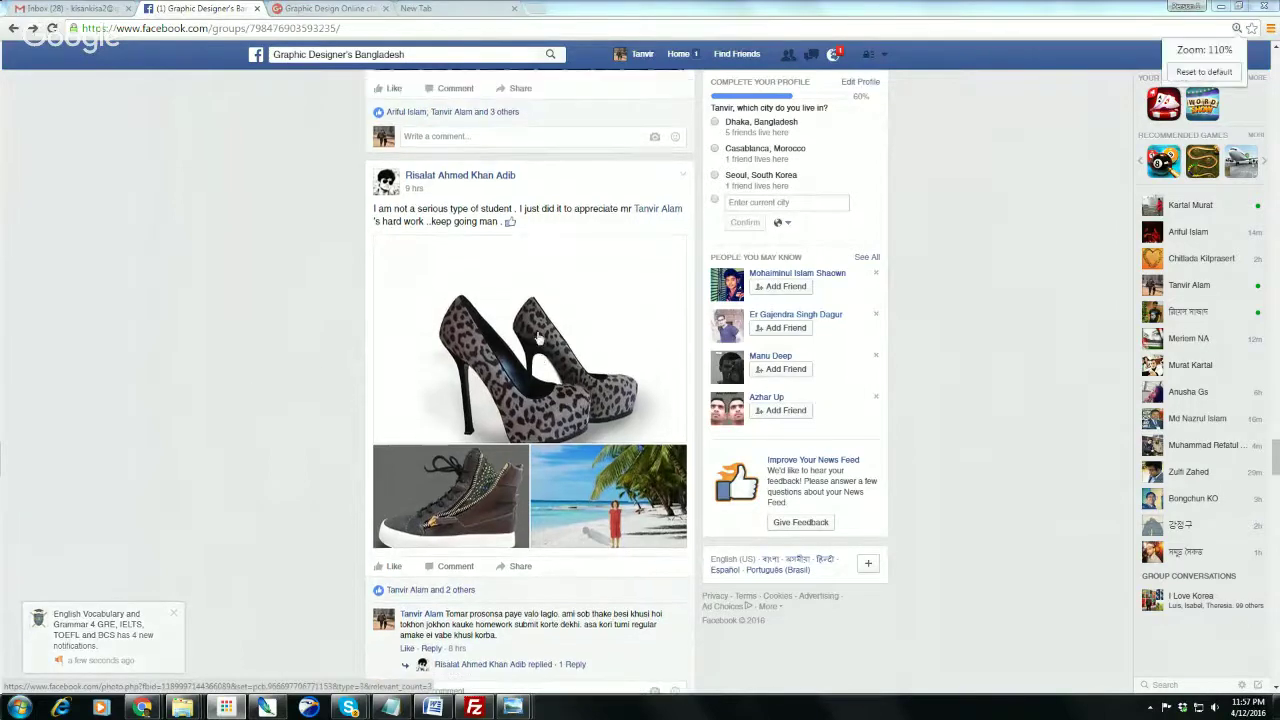
key(ctrl+plus)
key(ctrl+plus)
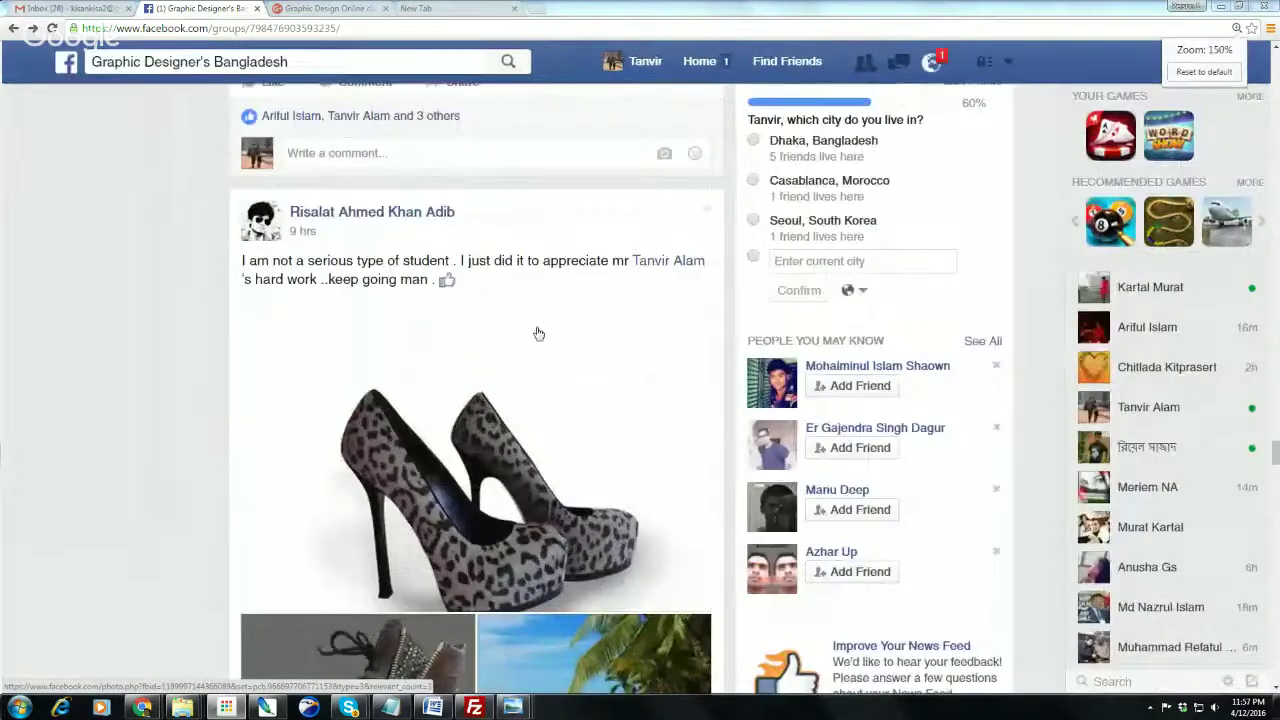
scroll(538, 336, down, 3)
scroll(538, 333, down, 10)
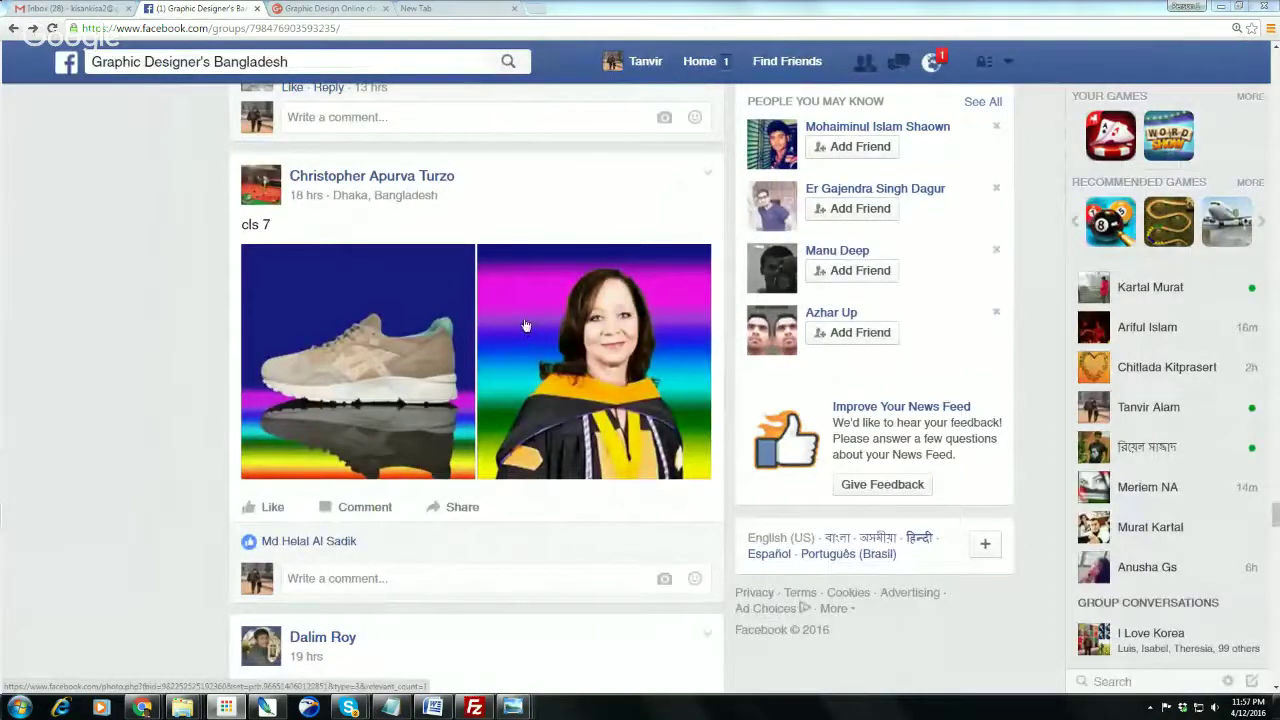
scroll(524, 326, down, 3)
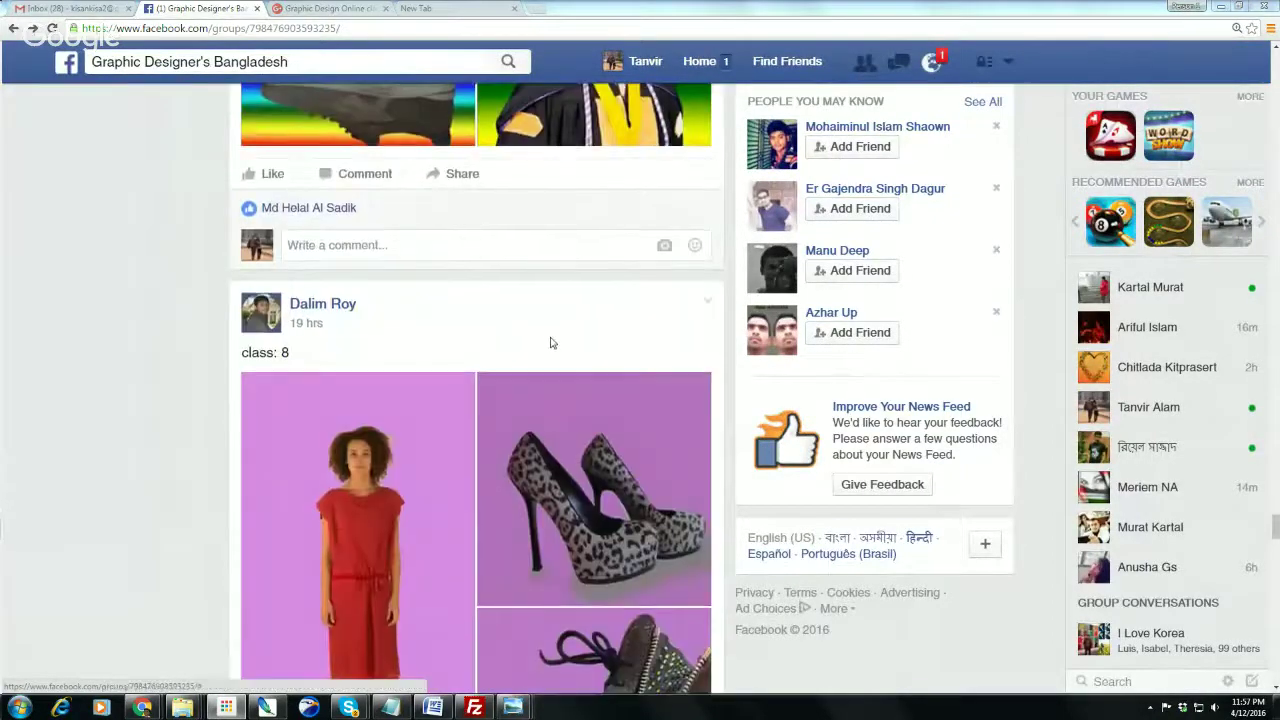
scroll(550, 340, down, 2)
scroll(545, 342, down, 3)
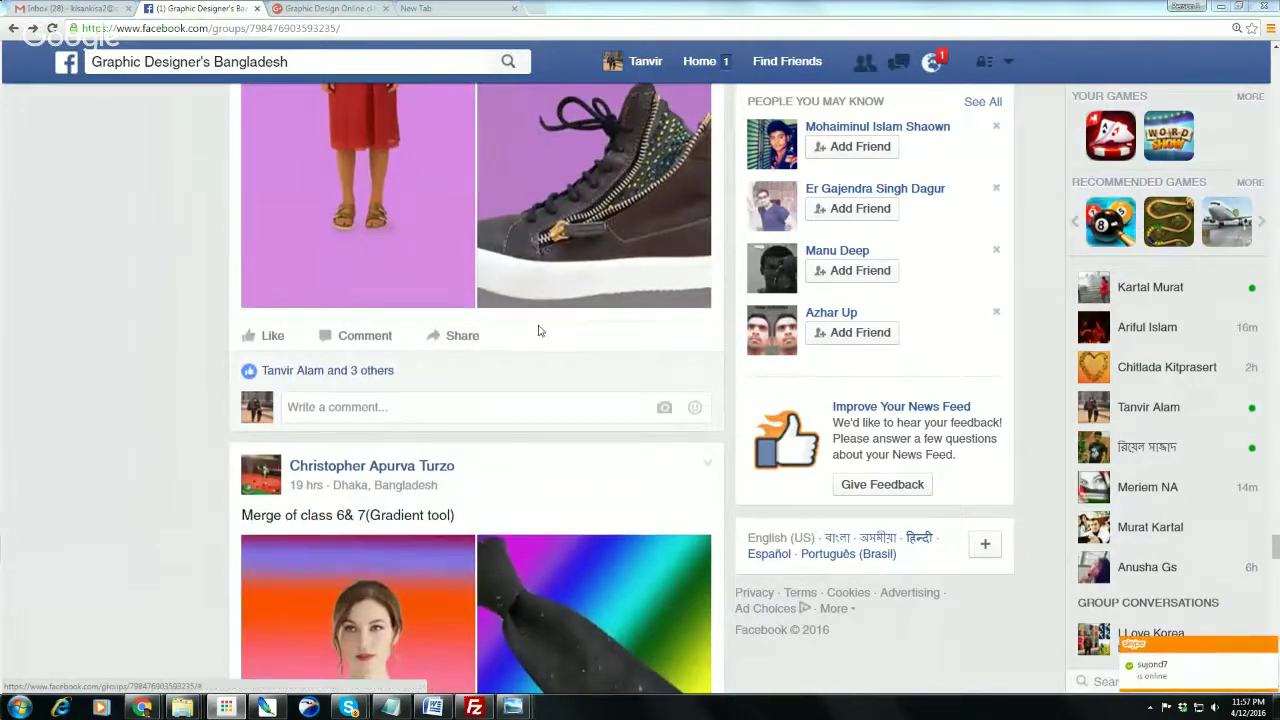
scroll(537, 330, down, 5)
scroll(537, 338, up, 3)
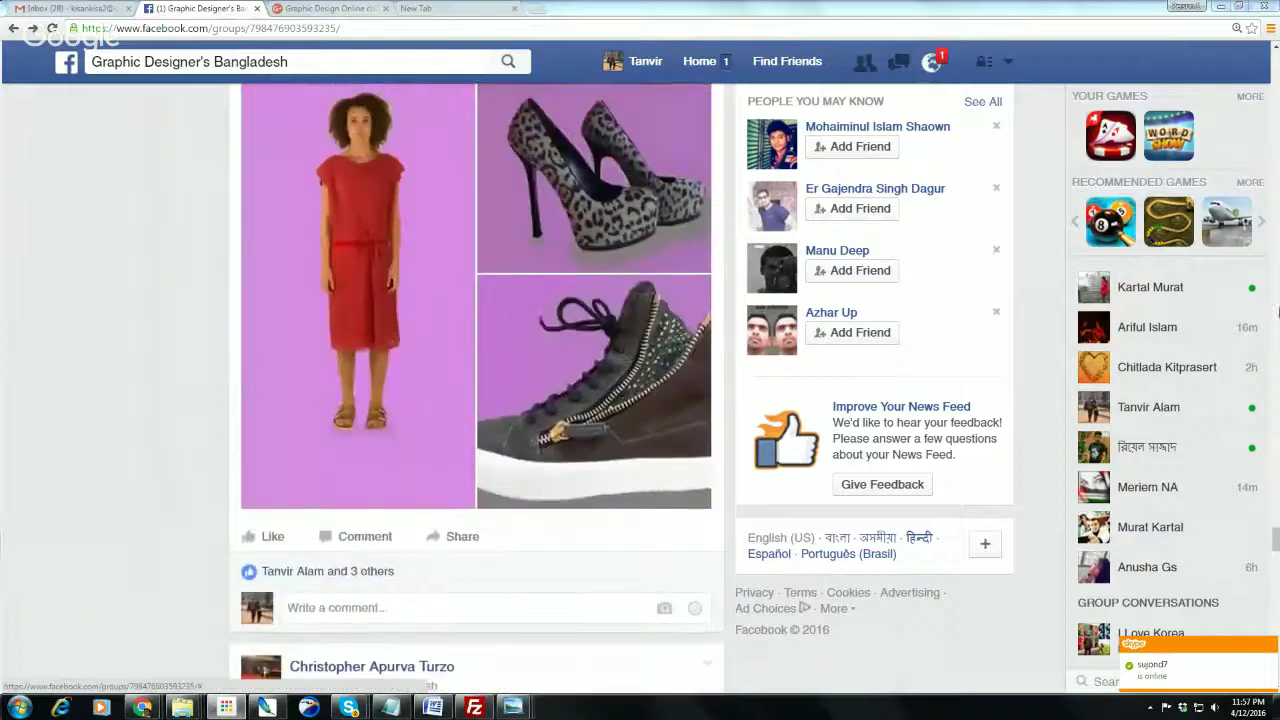
scroll(768, 398, up, 4)
scroll(770, 405, up, 15)
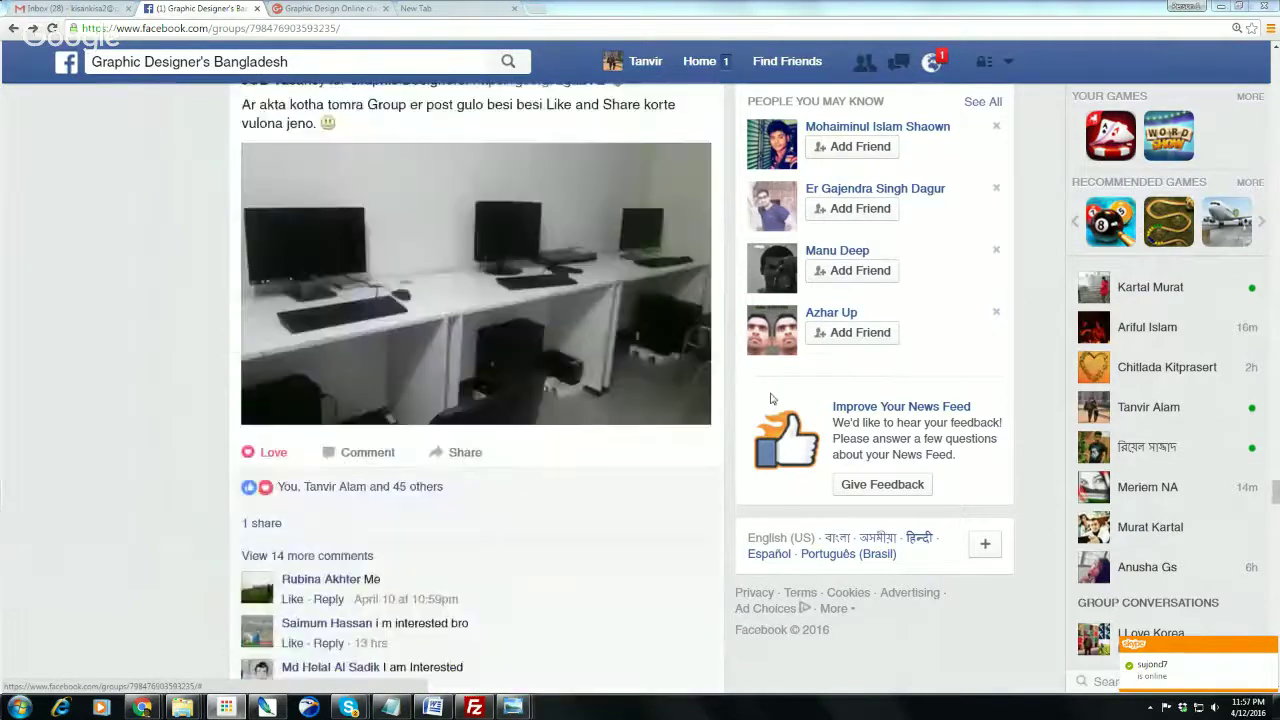
scroll(758, 397, up, 3)
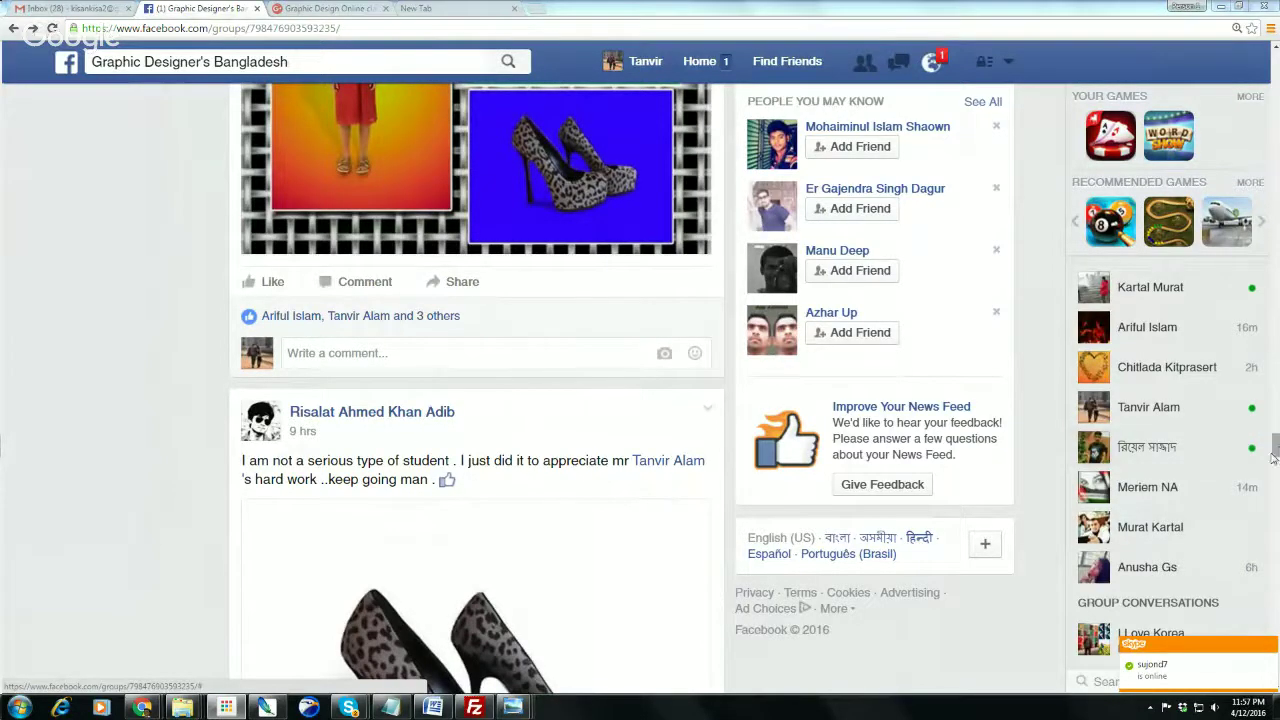
- Return to the start of the group page, view the "H W Of Class 8" post and reduce the page zoom
drag(1276, 446, 1276, 74)
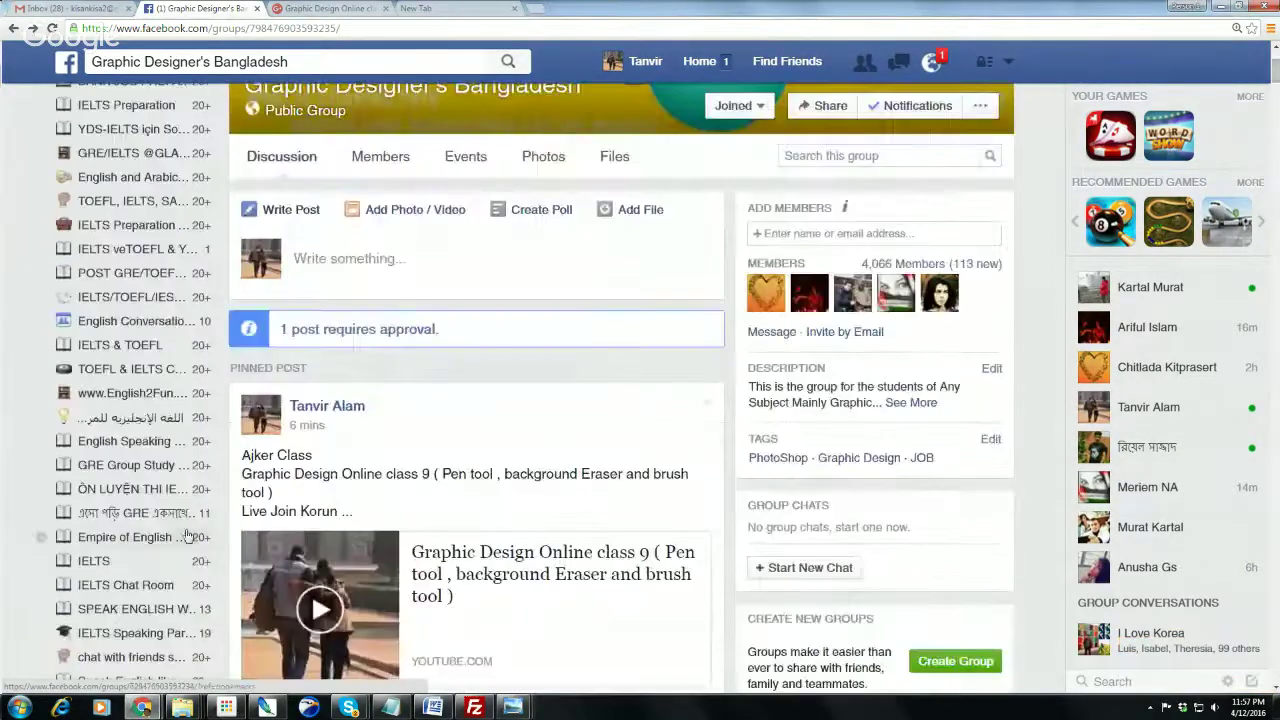
scroll(200, 530, down, 6)
scroll(216, 525, up, 1)
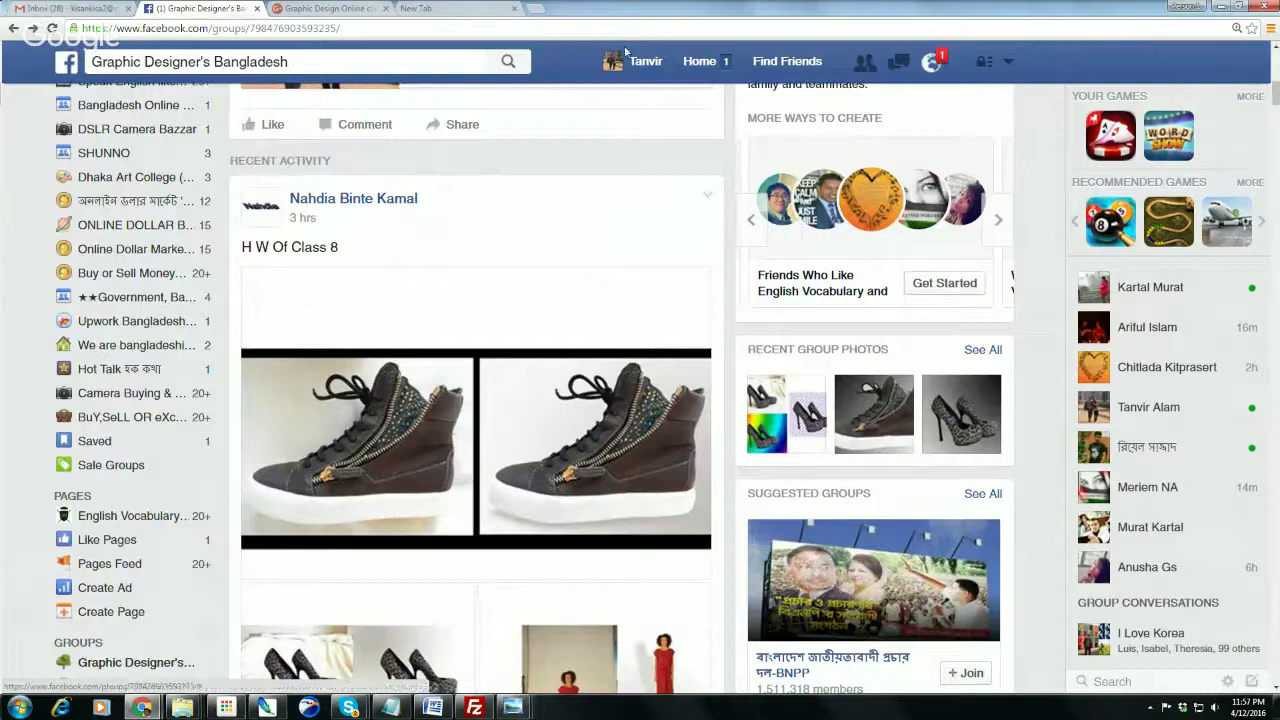
key(ctrl+minus)
key(ctrl+minus)
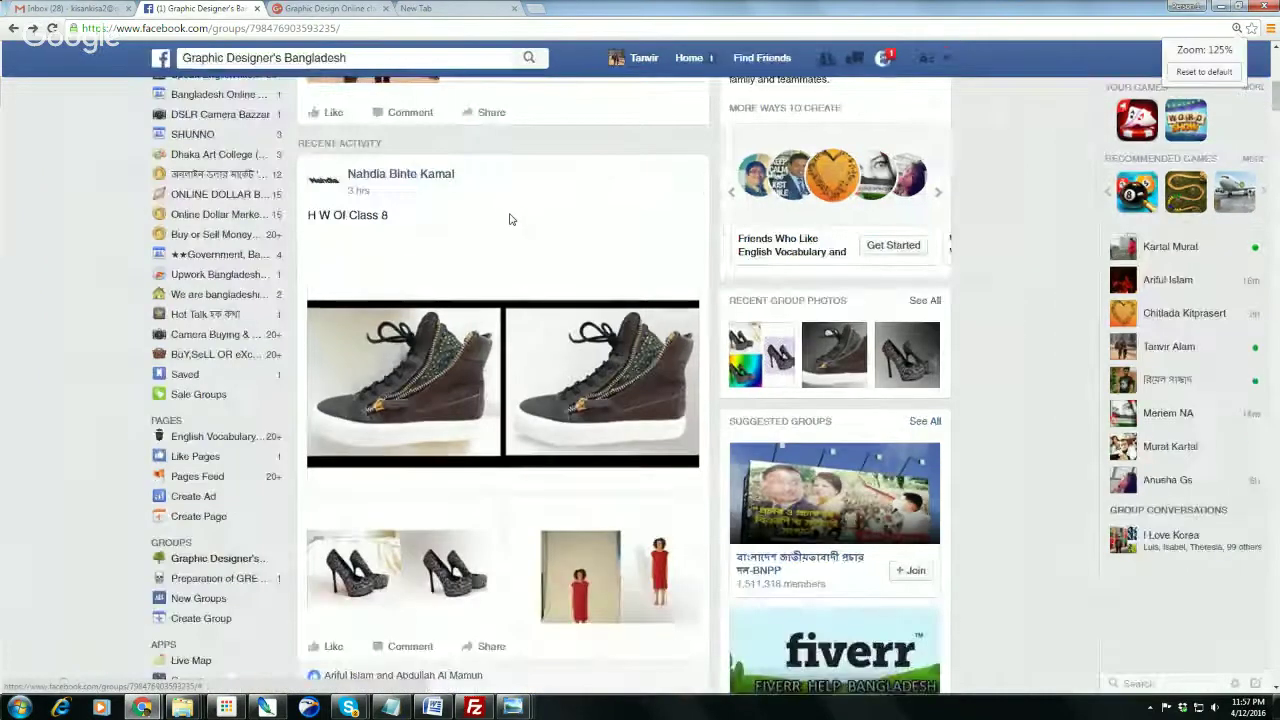
- Minimize the browser and close the running Adobe Photoshop CS2 program
click(1220, 8)
right_click(282, 711)
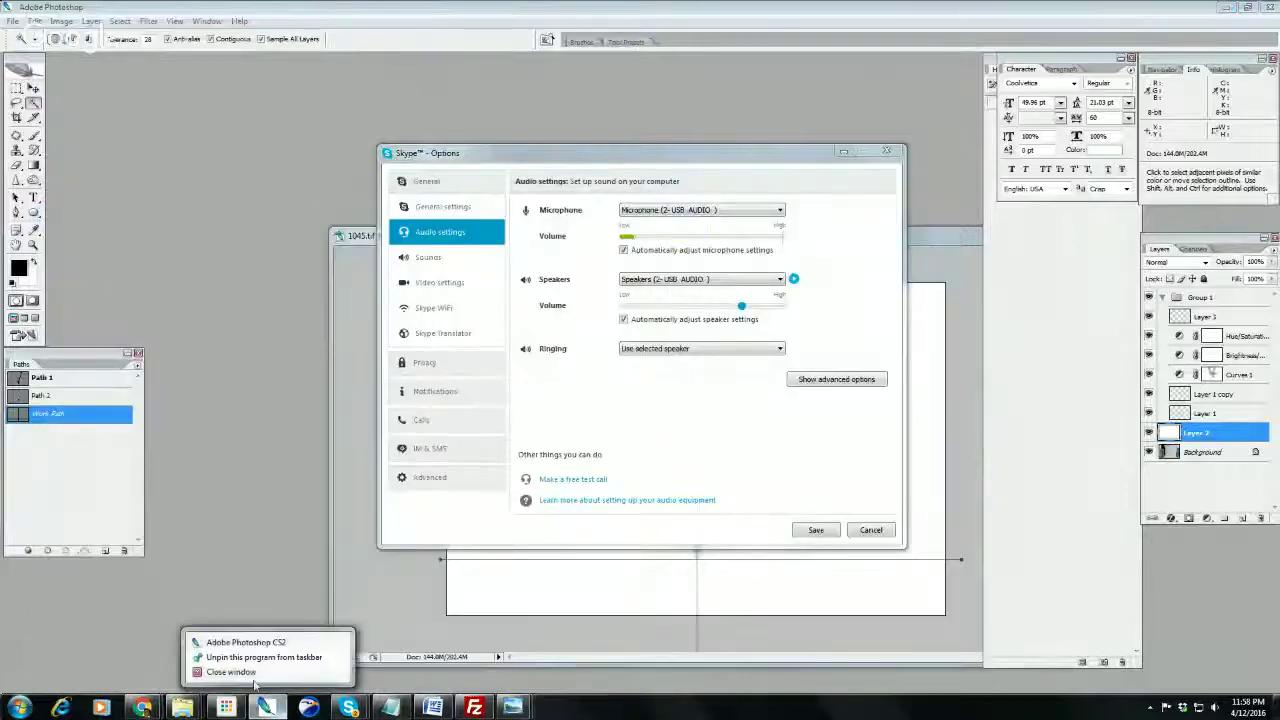
click(250, 674)
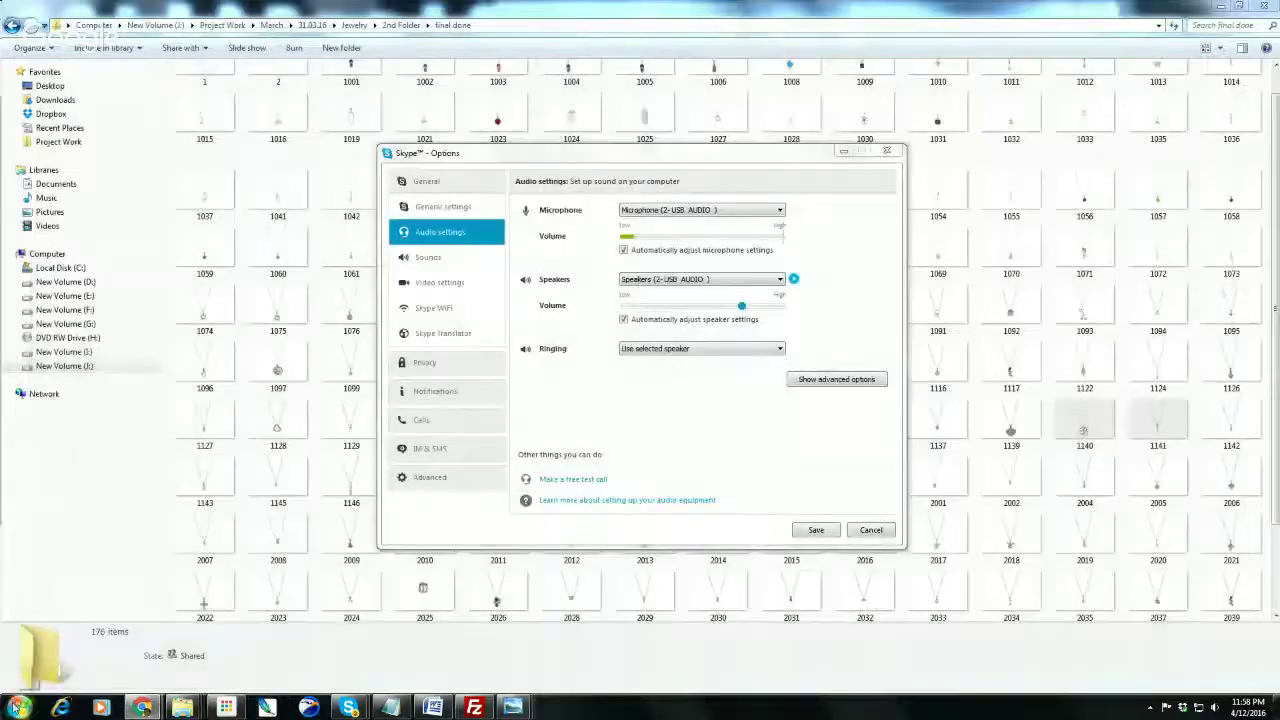
- Launch Adobe Photoshop CC 2015 and minimize the Skype options window
click(20, 708)
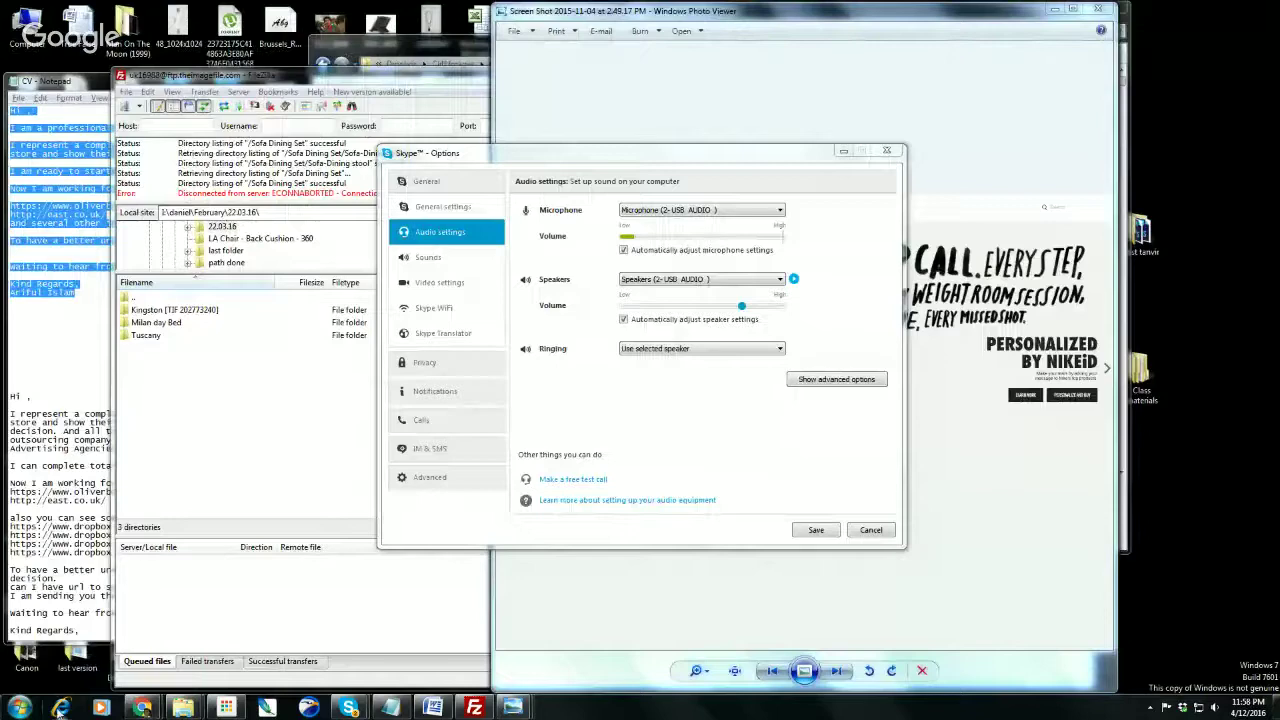
click(20, 708)
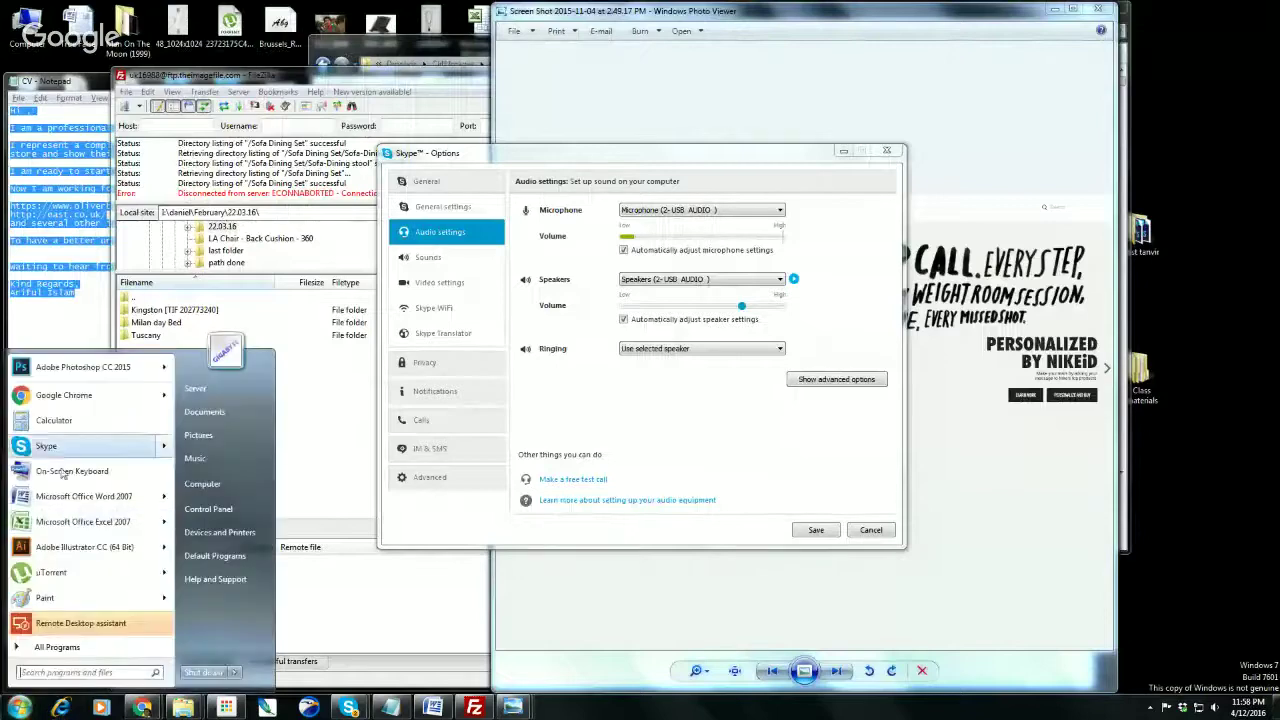
click(84, 373)
click(843, 152)
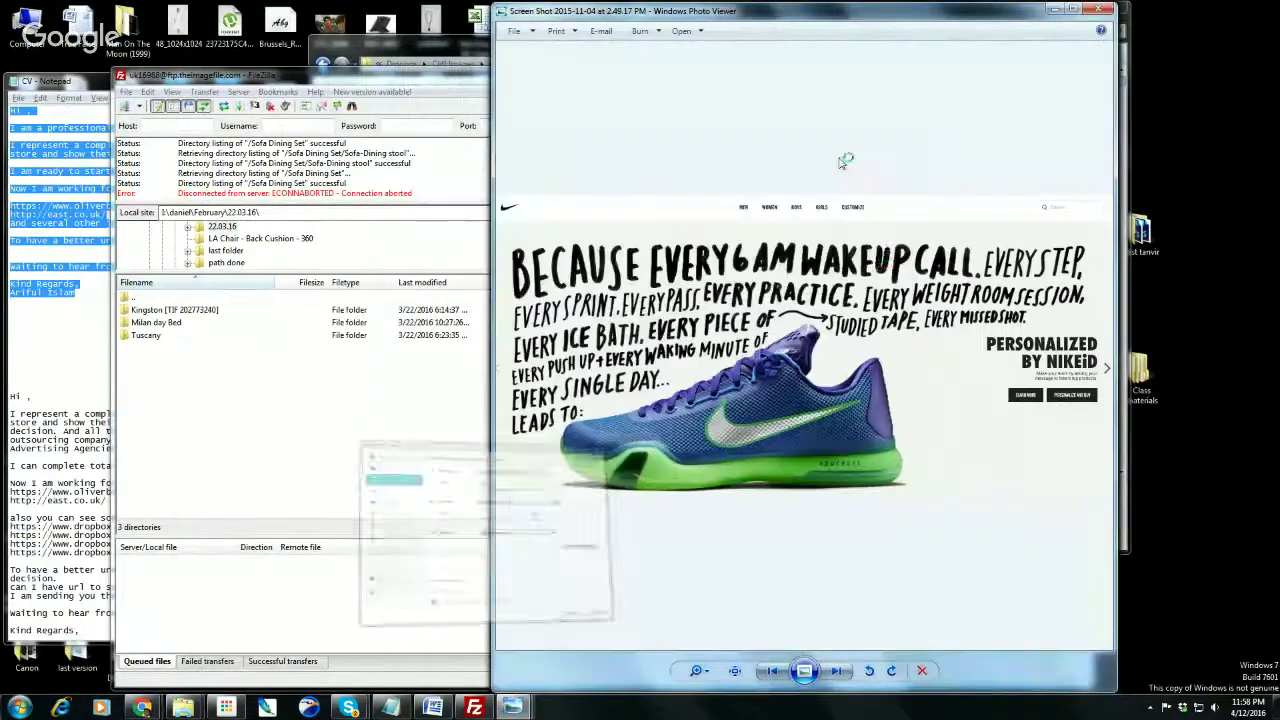
- Close the stack of open Windows Photo Viewer images
click(1100, 10)
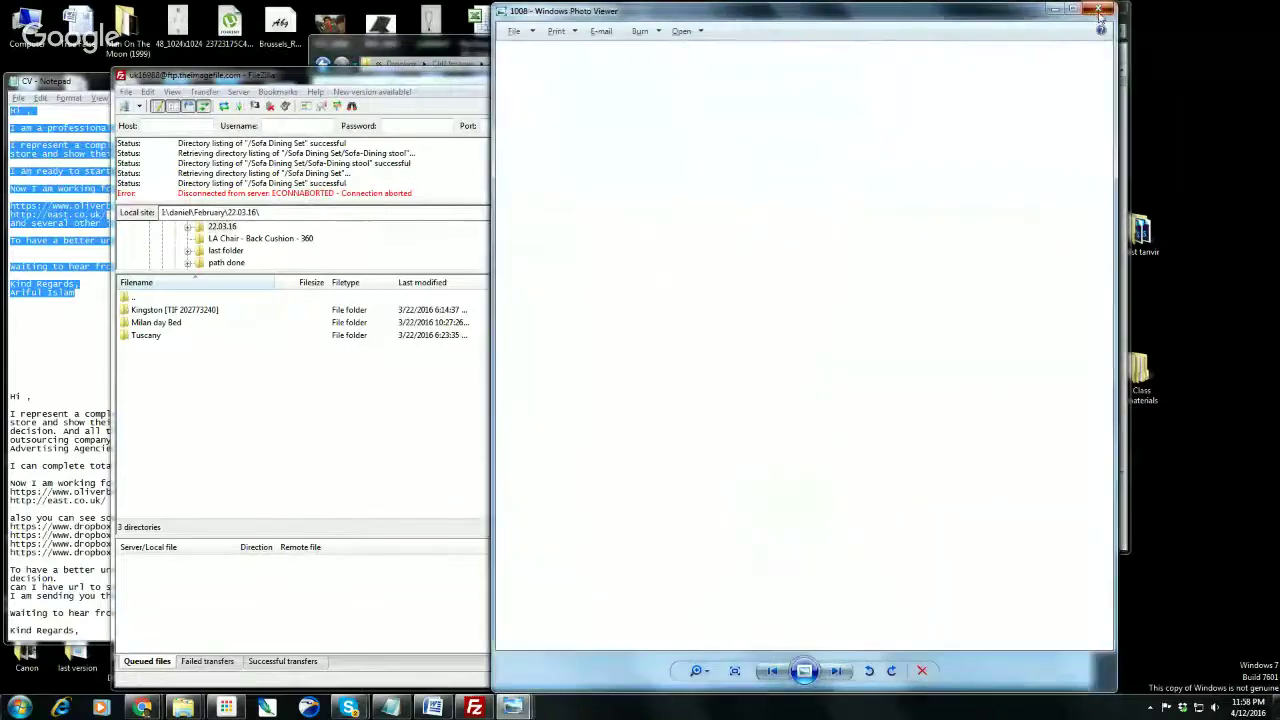
click(1099, 13)
click(1099, 13)
click(1098, 12)
click(1097, 12)
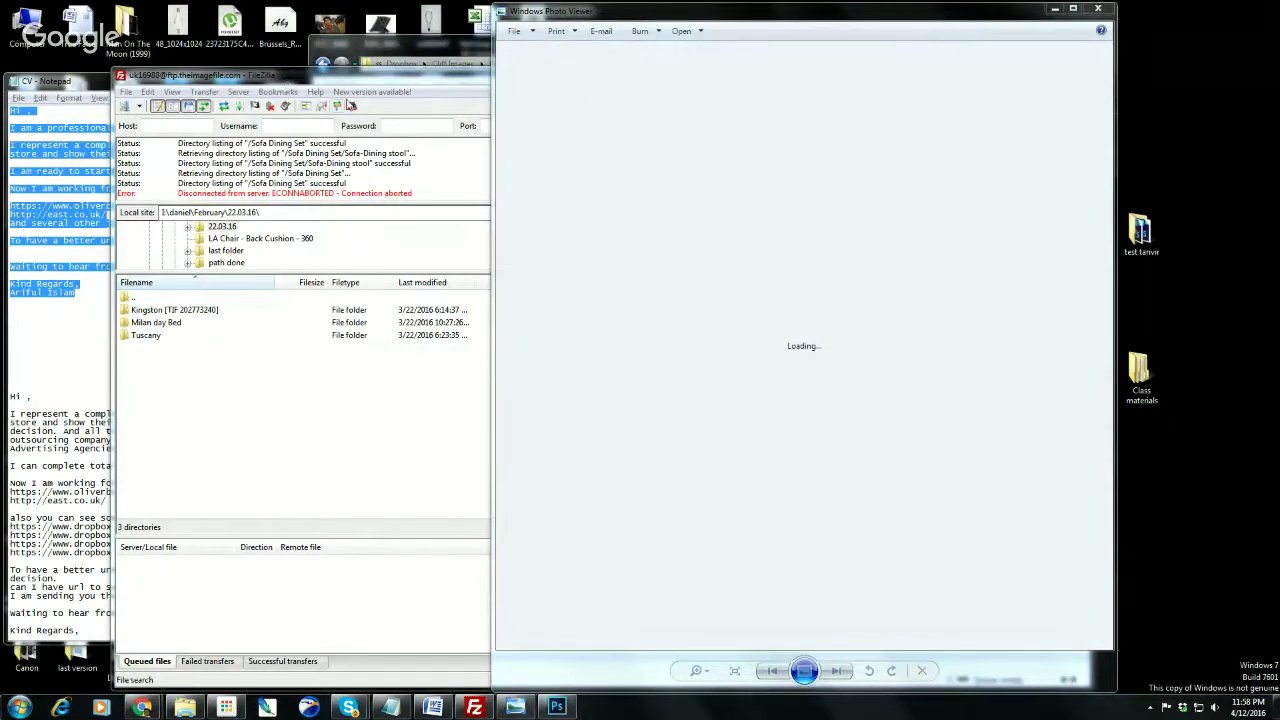
- Clear the FileZilla, earring folder and Photoshop windows out of the way to show the desktop
click(350, 76)
click(1032, 73)
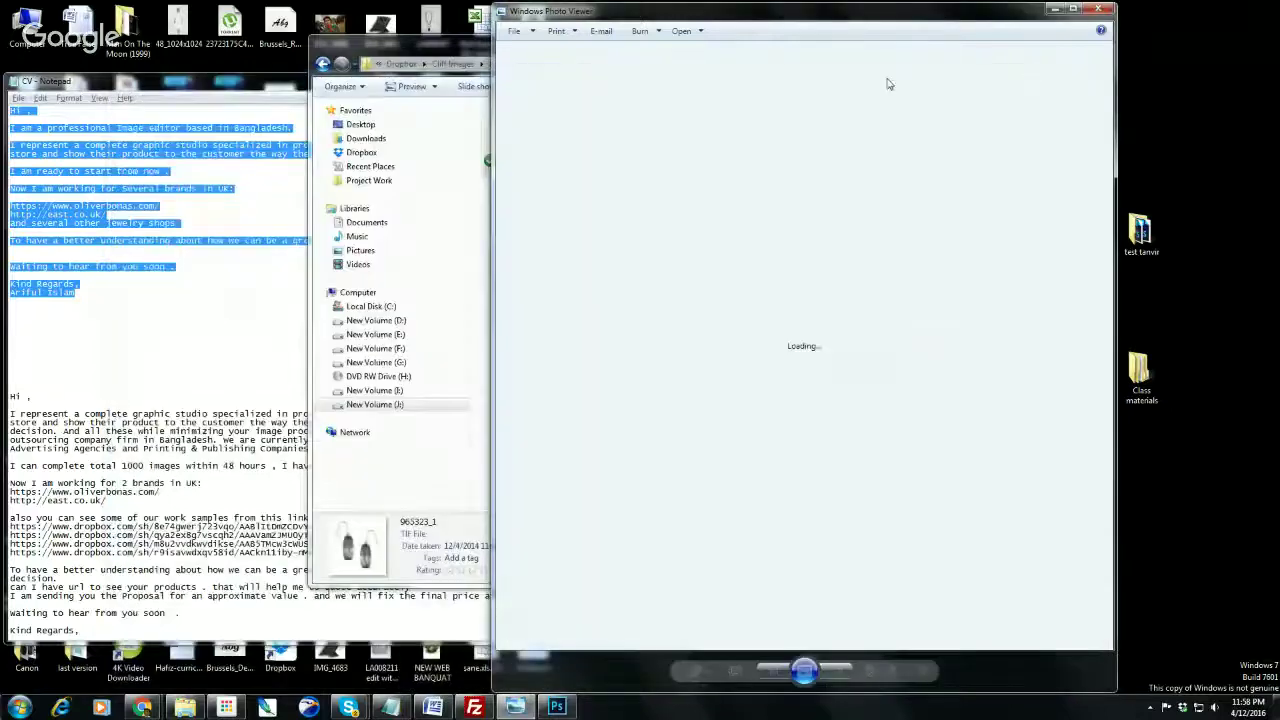
drag(454, 50, 133, 89)
click(556, 707)
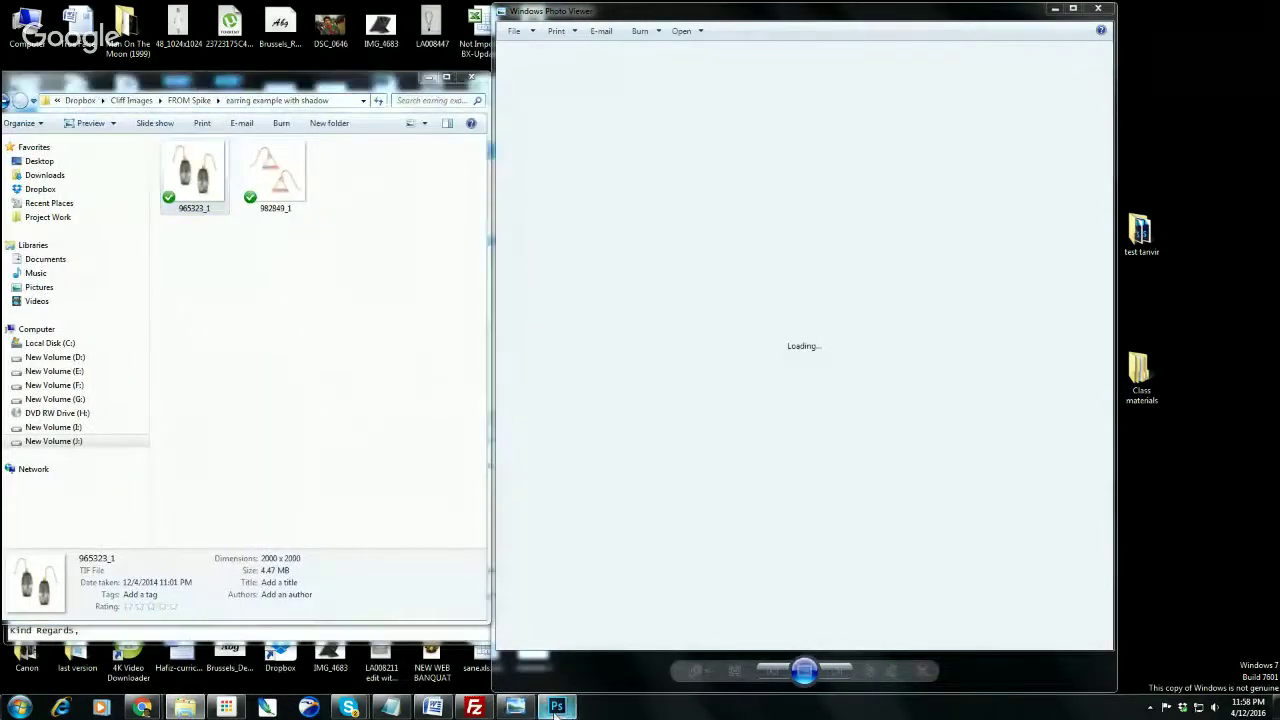
key(alt+Tab)
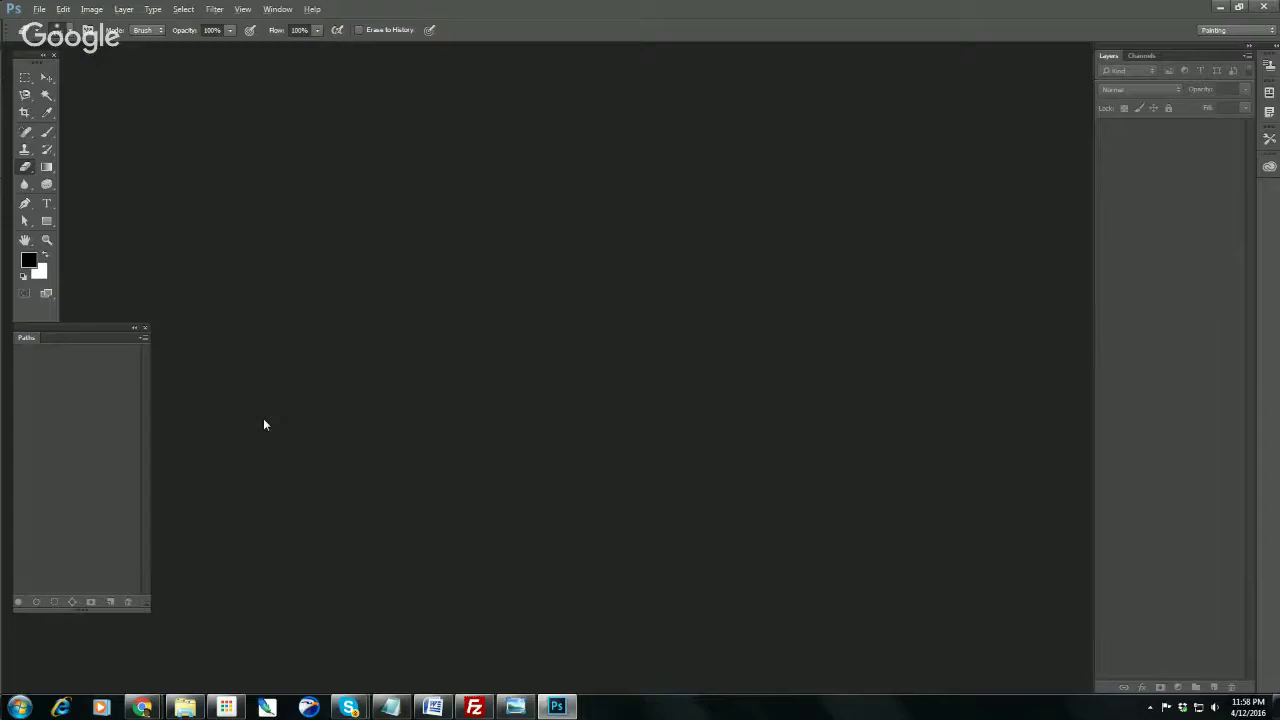
click(1275, 5)
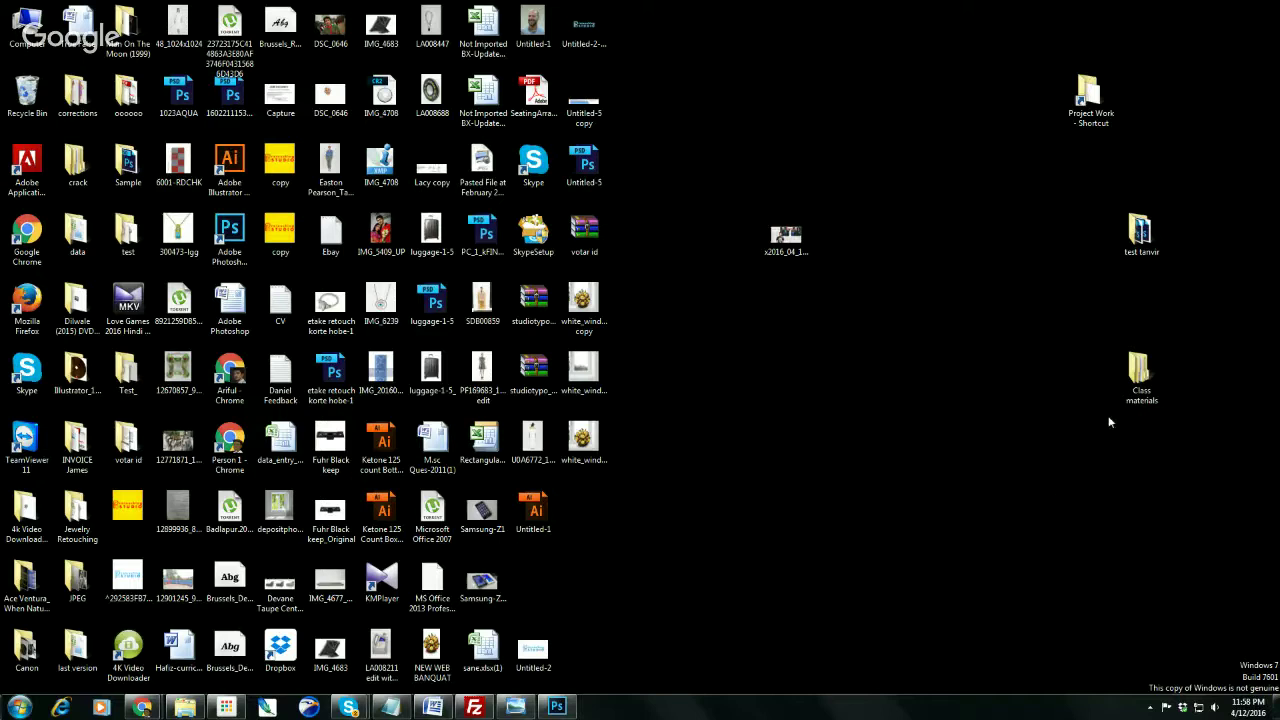
- Open the Class 8 folder inside Class materials in a maximized window
double_click(1128, 397)
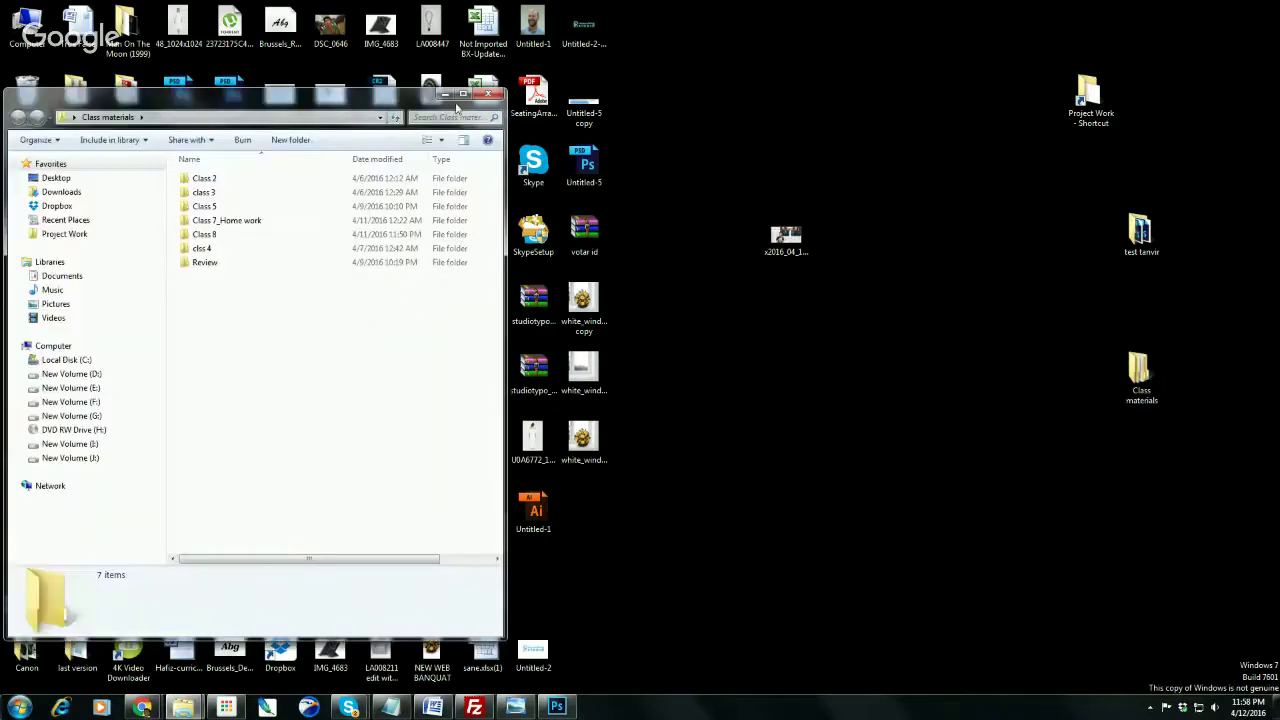
click(463, 93)
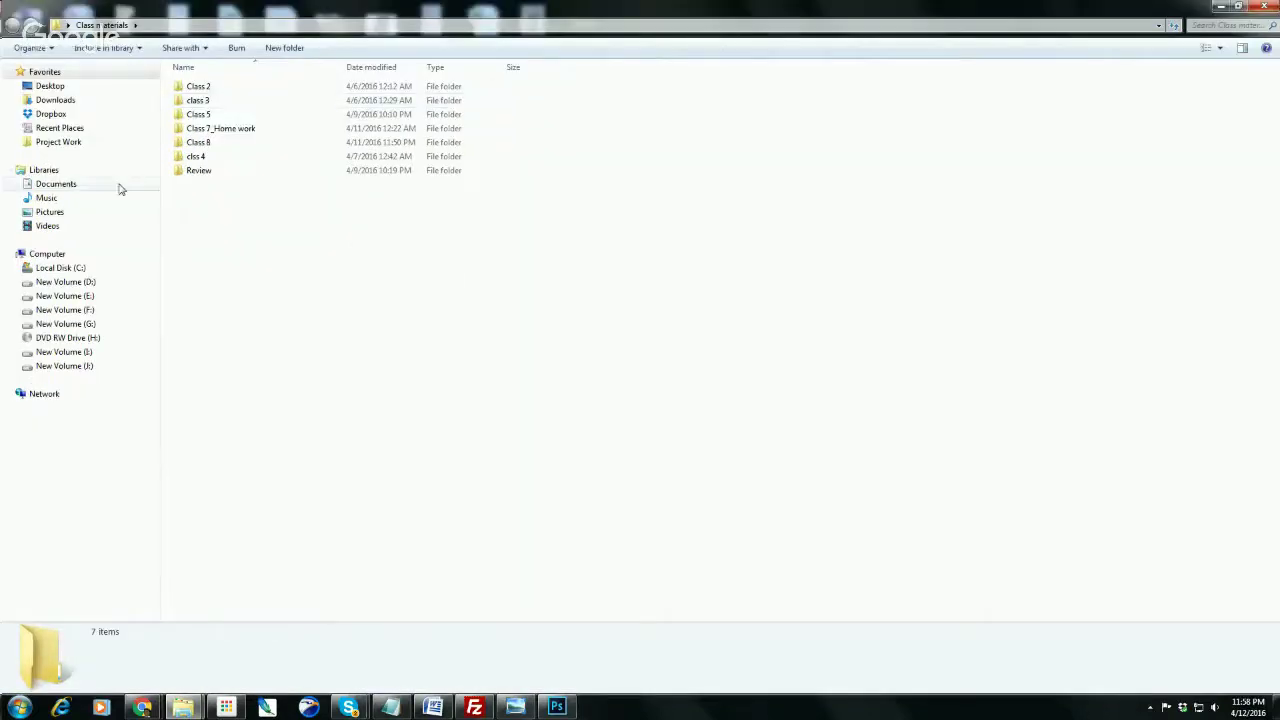
double_click(242, 145)
- Open the IMG_7481 photo from the Class 8 folder in Photoshop
click(362, 122)
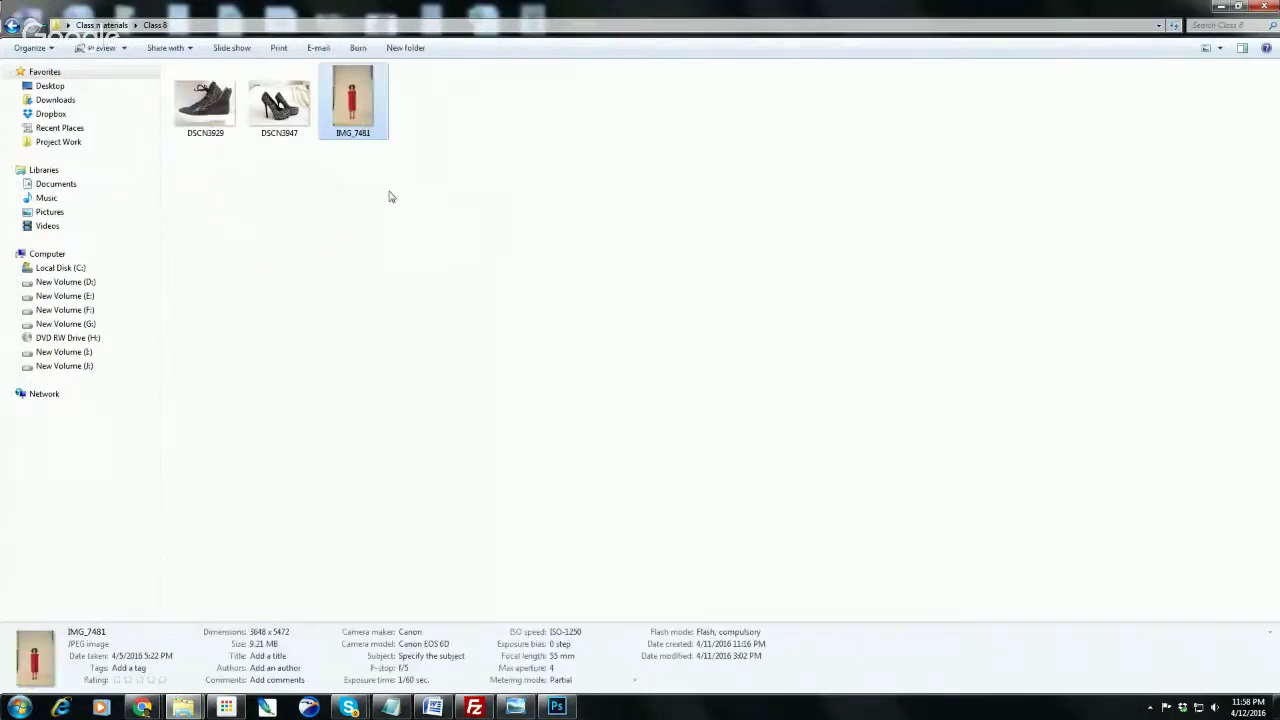
click(389, 194)
click(377, 143)
drag(362, 143, 561, 309)
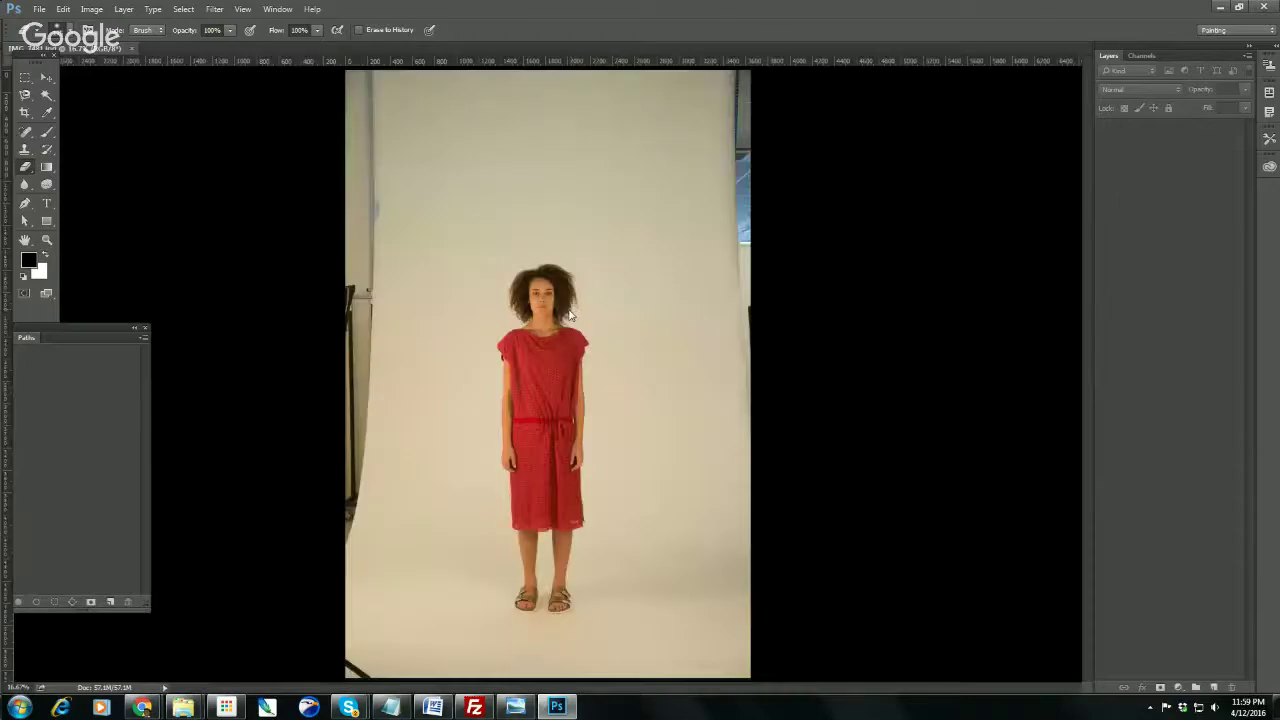
- Activate the Pen tool and examine the model's outline up close from the sandals up to the dress hem
key(p)
mouse_move(534, 566)
mouse_down()
mouse_move(621, 636)
mouse_move(513, 344)
mouse_up()
drag(443, 367, 466, 135)
drag(393, 350, 422, 380)
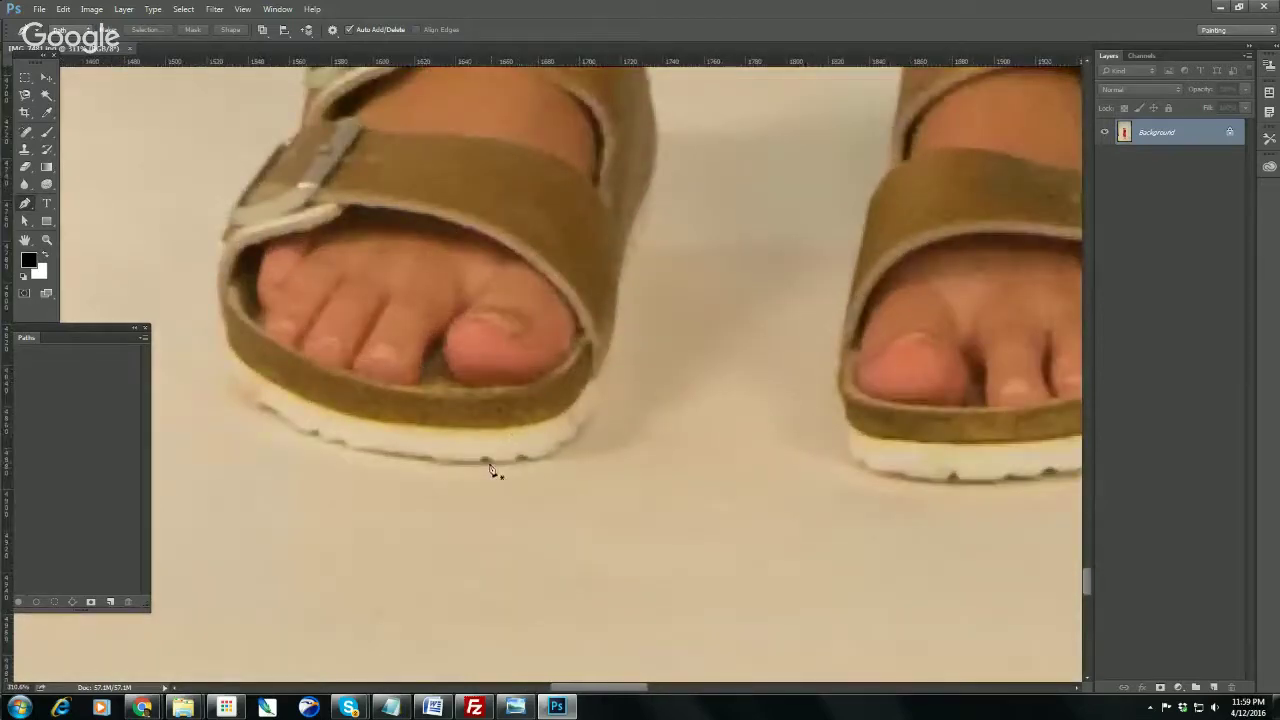
scroll(491, 468, up, 3)
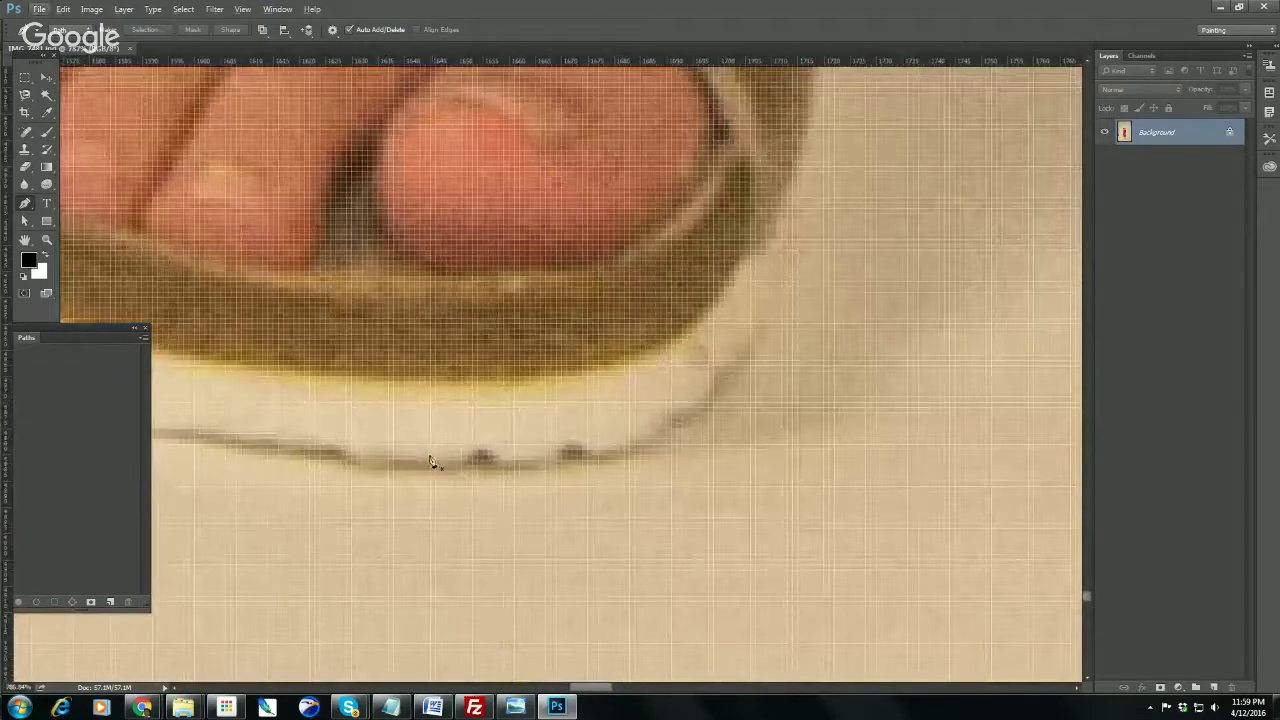
scroll(431, 461, down, 3)
drag(437, 312, 459, 481)
drag(358, 251, 417, 530)
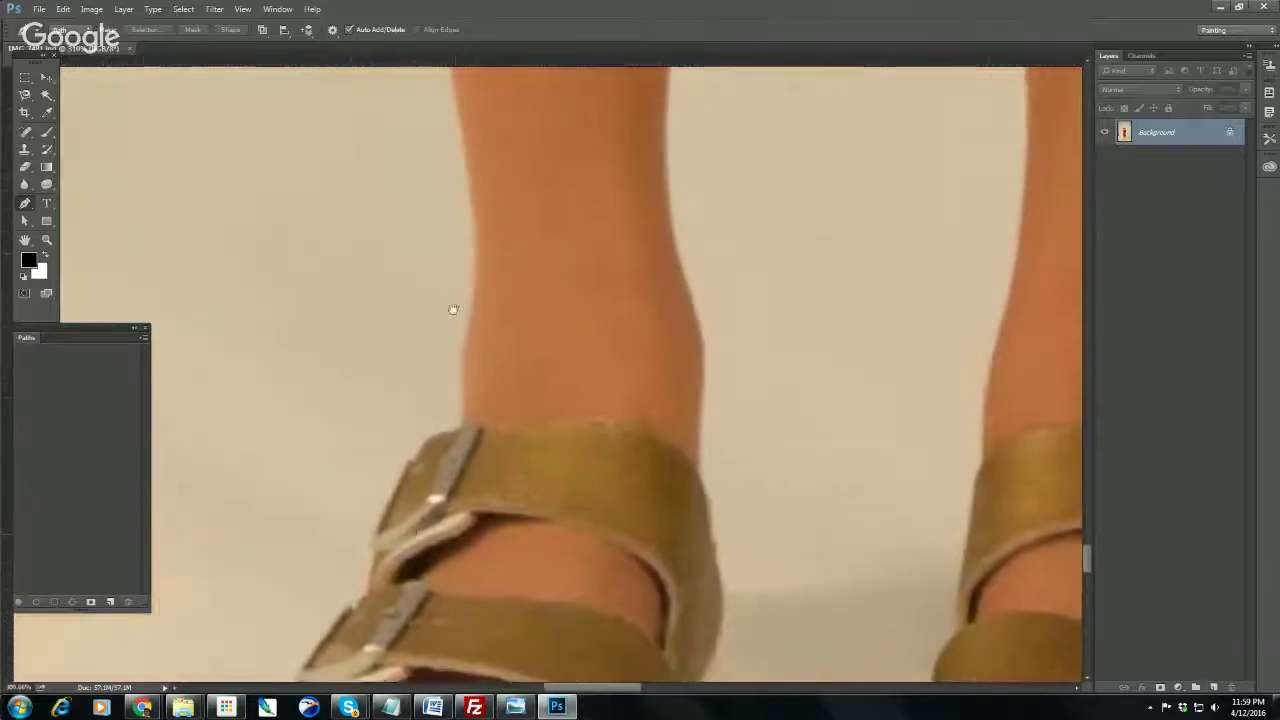
drag(490, 335, 477, 523)
drag(403, 137, 447, 139)
drag(447, 139, 445, 373)
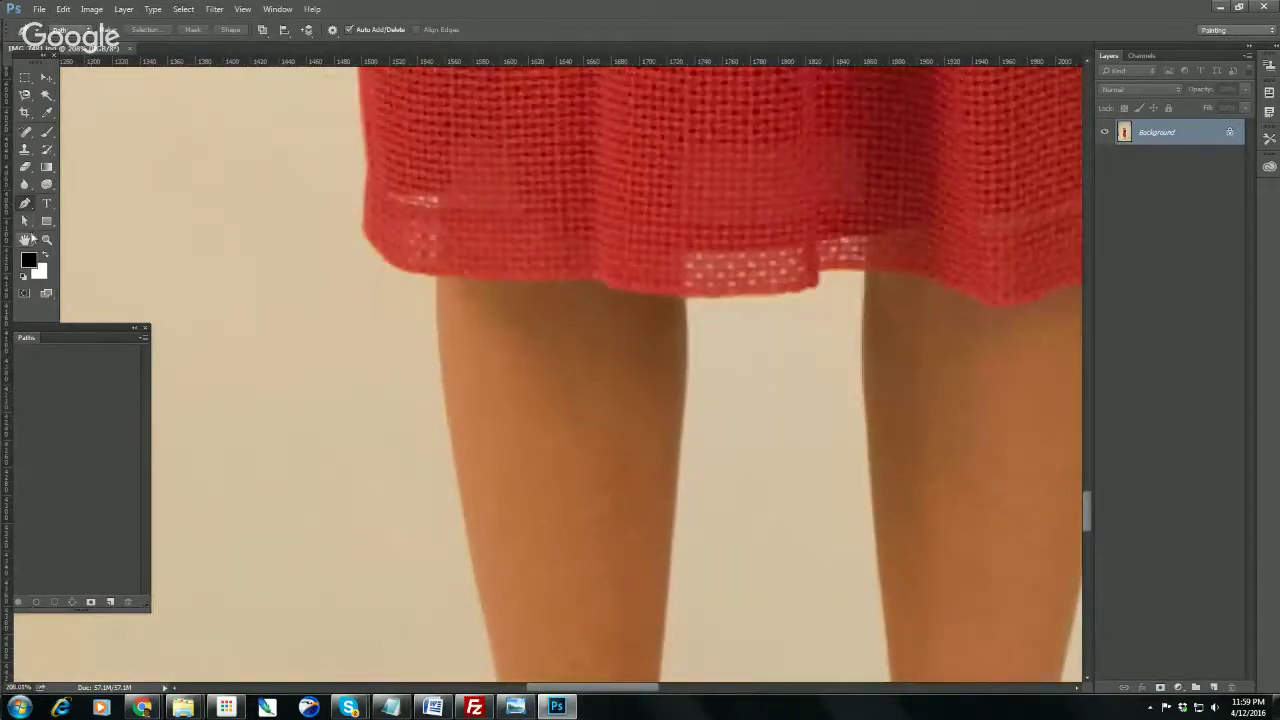
- Create a new path and trace the outer edge of the leg on the image's left from the dress hem to the ankle
click(110, 603)
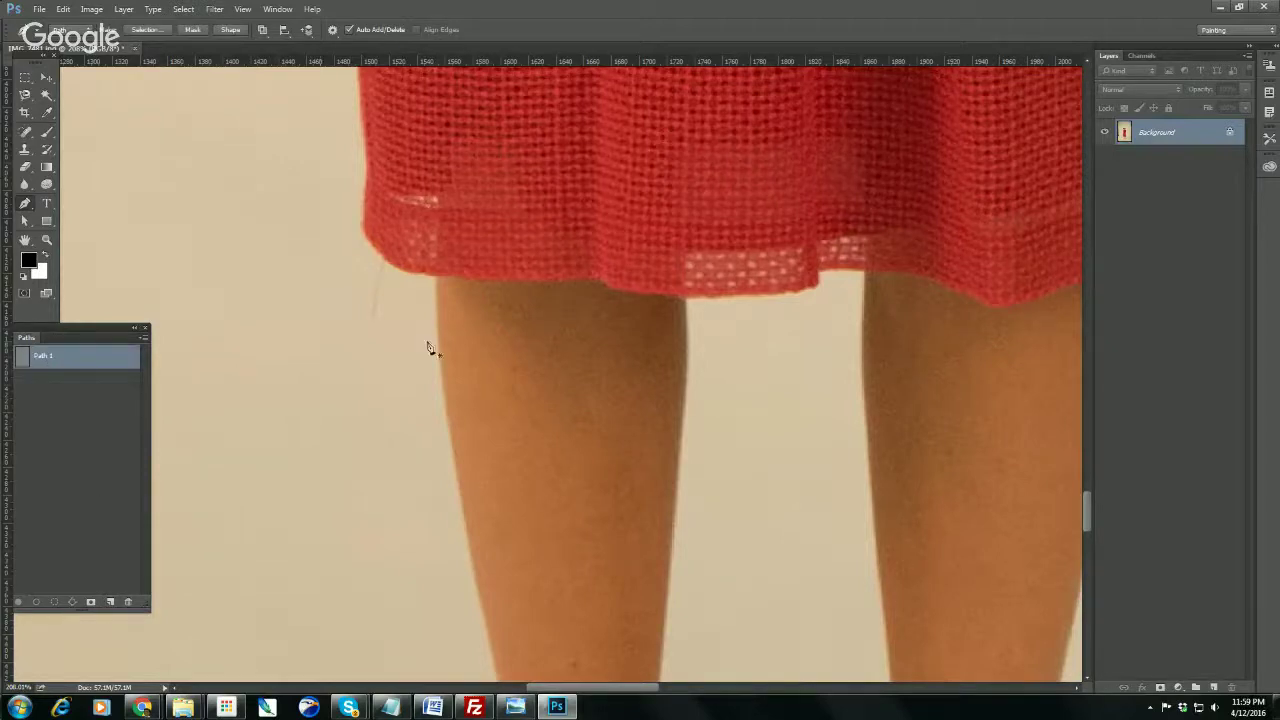
drag(435, 278, 394, 253)
drag(444, 429, 418, 213)
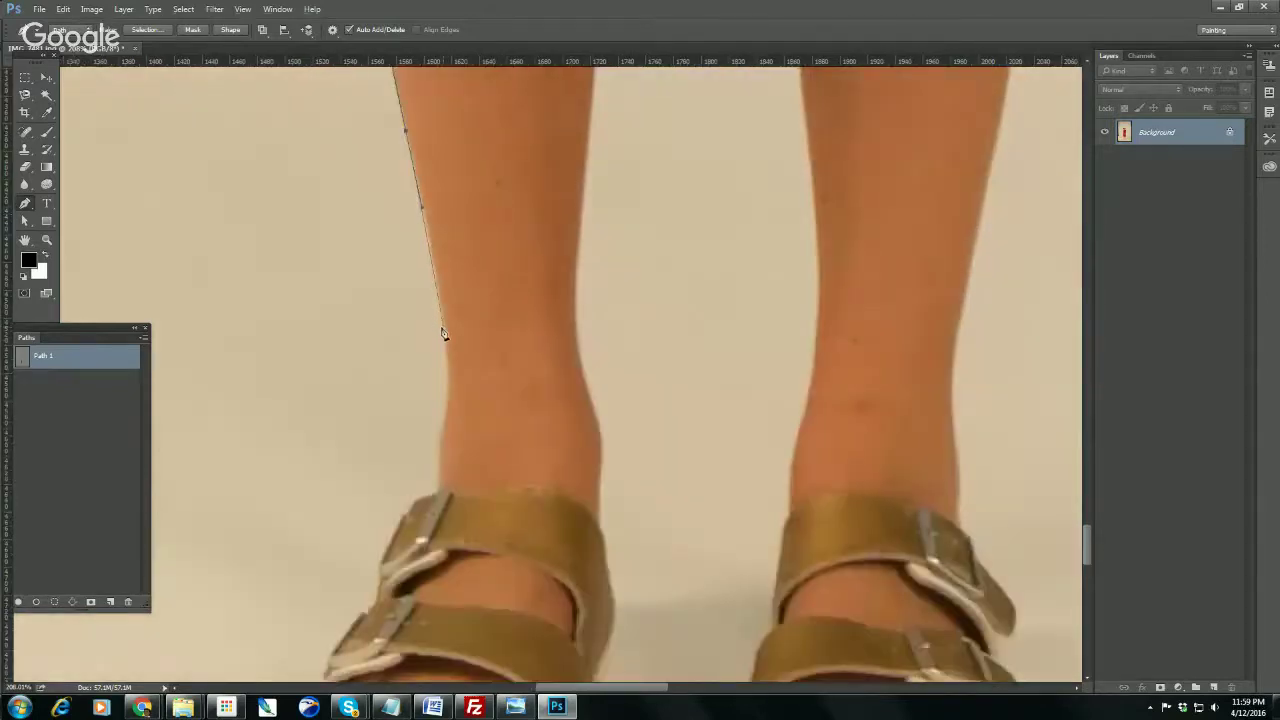
scroll(444, 334, up, 1)
scroll(449, 337, up, 1)
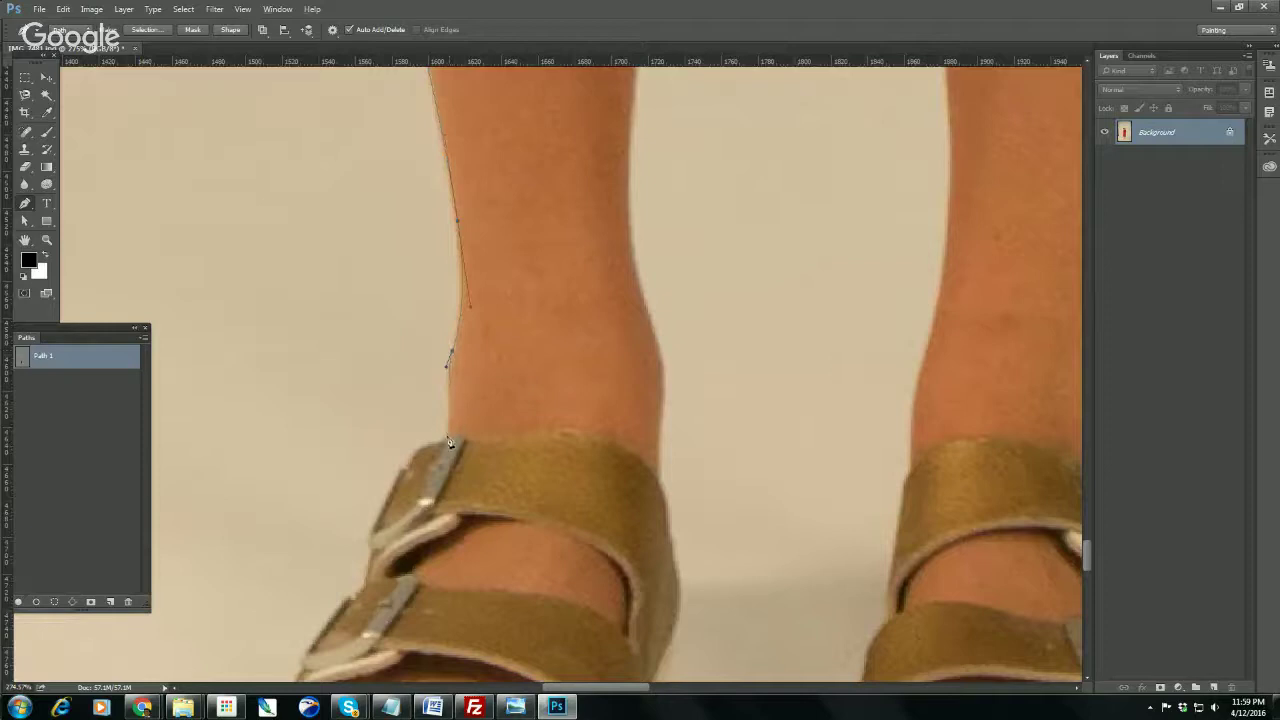
- Continue the path down the outer edge of the sandal on the image's left, from the ankle strap past both buckles
drag(449, 437, 537, 361)
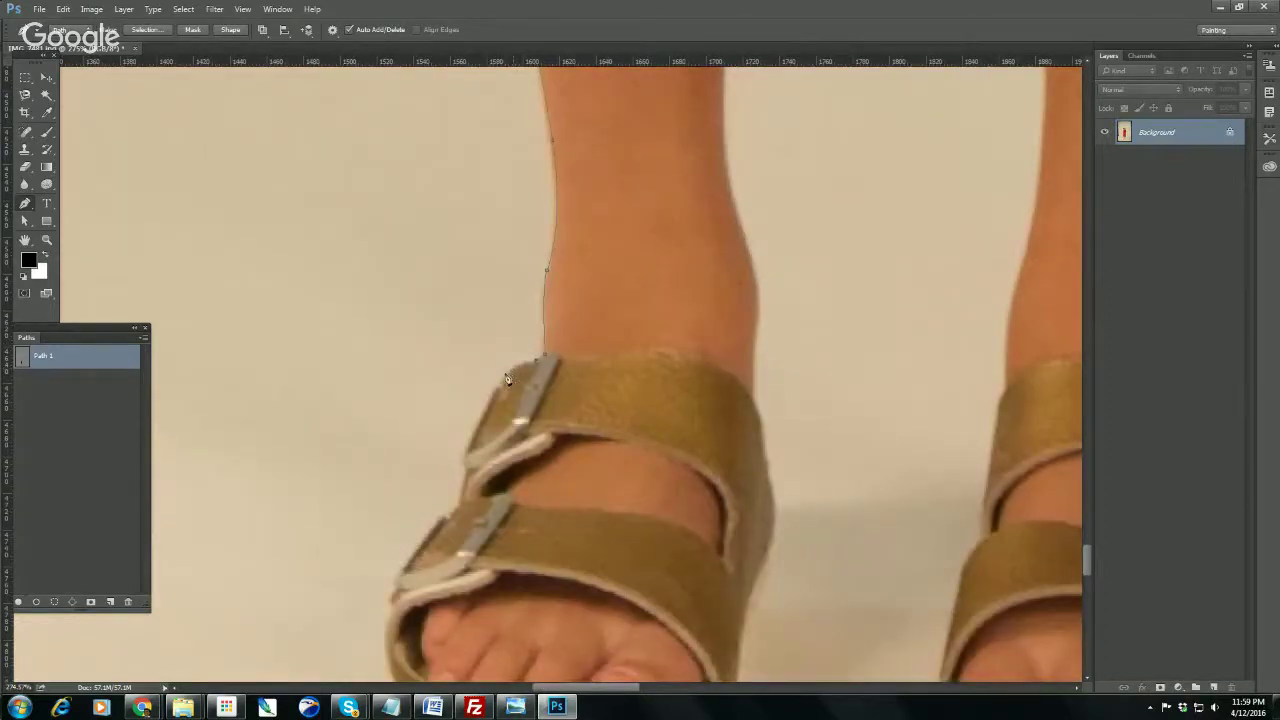
click(507, 373)
click(497, 386)
drag(428, 544, 490, 432)
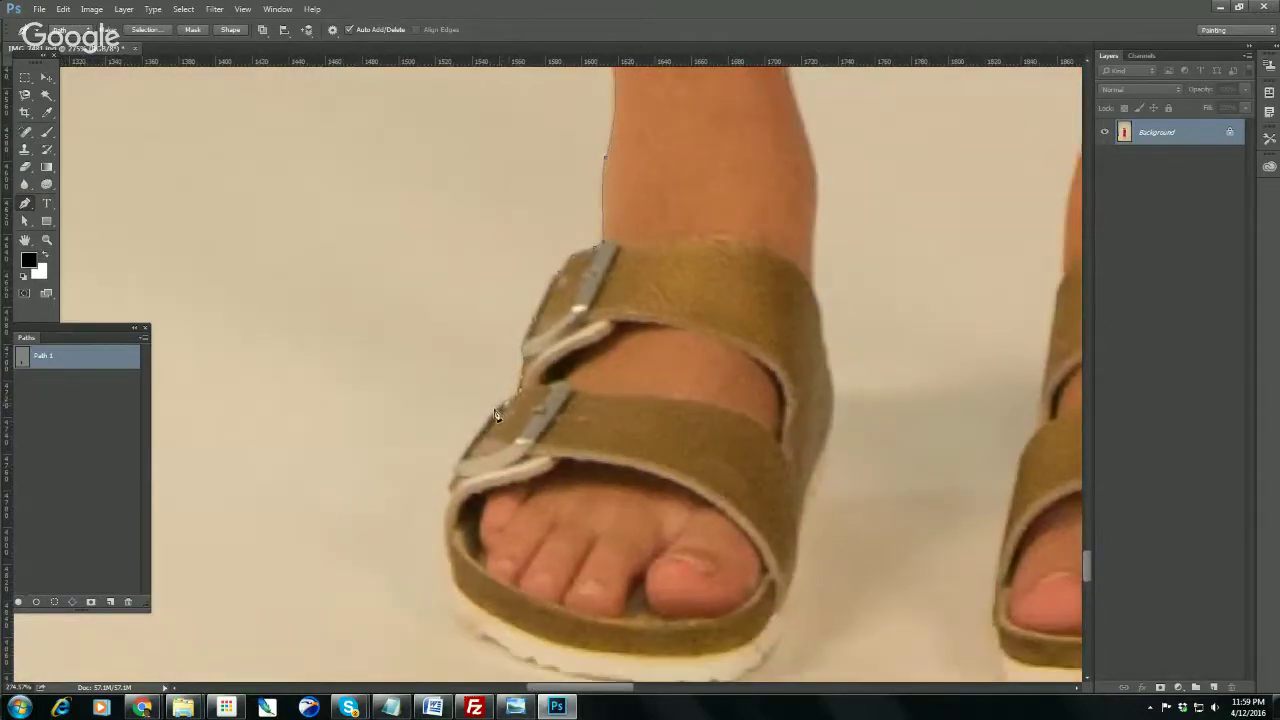
click(496, 410)
click(452, 479)
drag(452, 515, 324, 357)
- Trace the notched bottom edge of the sole on the image's left sandal, following the tread around the toes
drag(339, 408, 348, 431)
click(380, 447)
scroll(381, 451, up, 3)
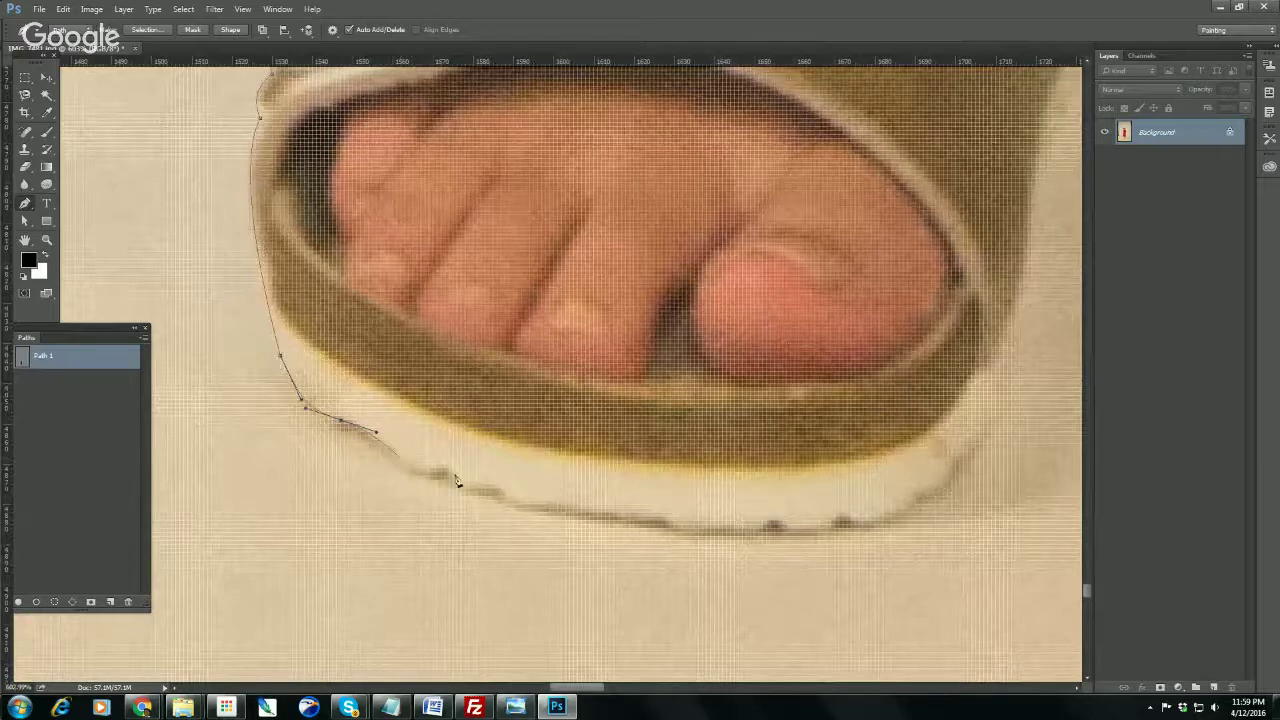
drag(432, 468, 540, 504)
drag(667, 525, 486, 503)
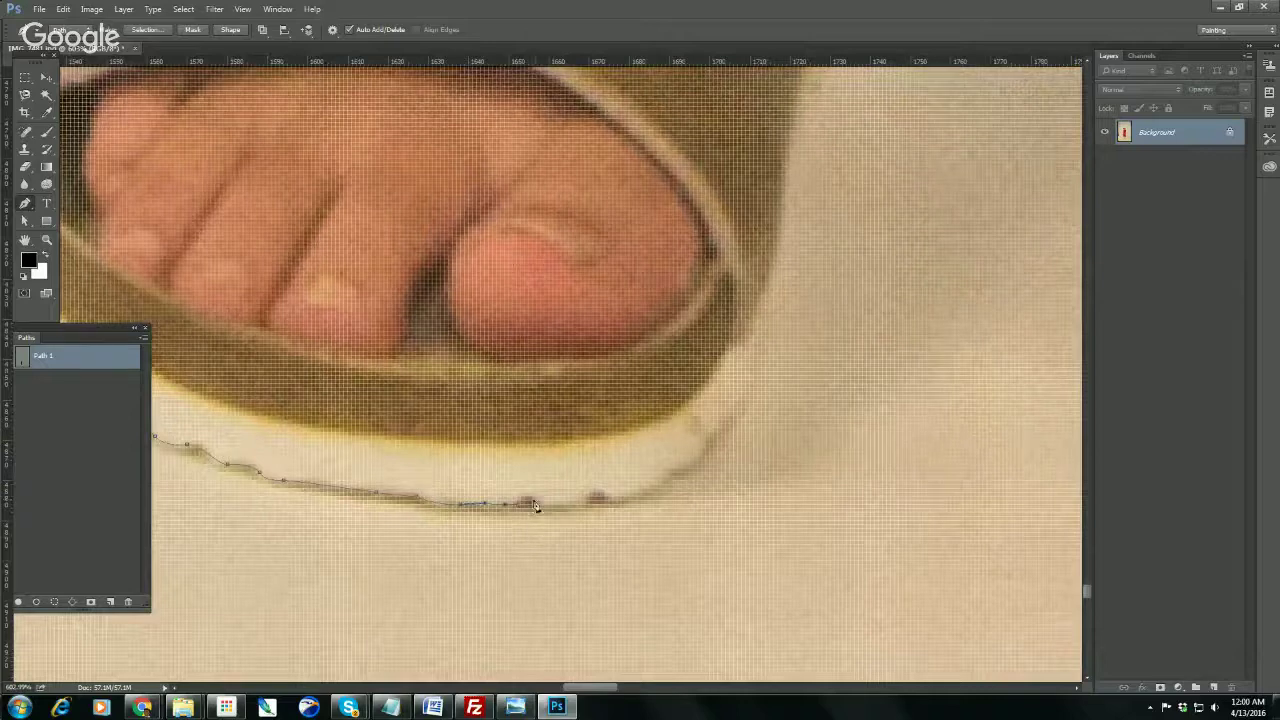
drag(534, 503, 493, 482)
click(581, 505)
- Trace the inner side of the image's left sandal from the sole up over the straps to the ankle
scroll(508, 380, down, 2)
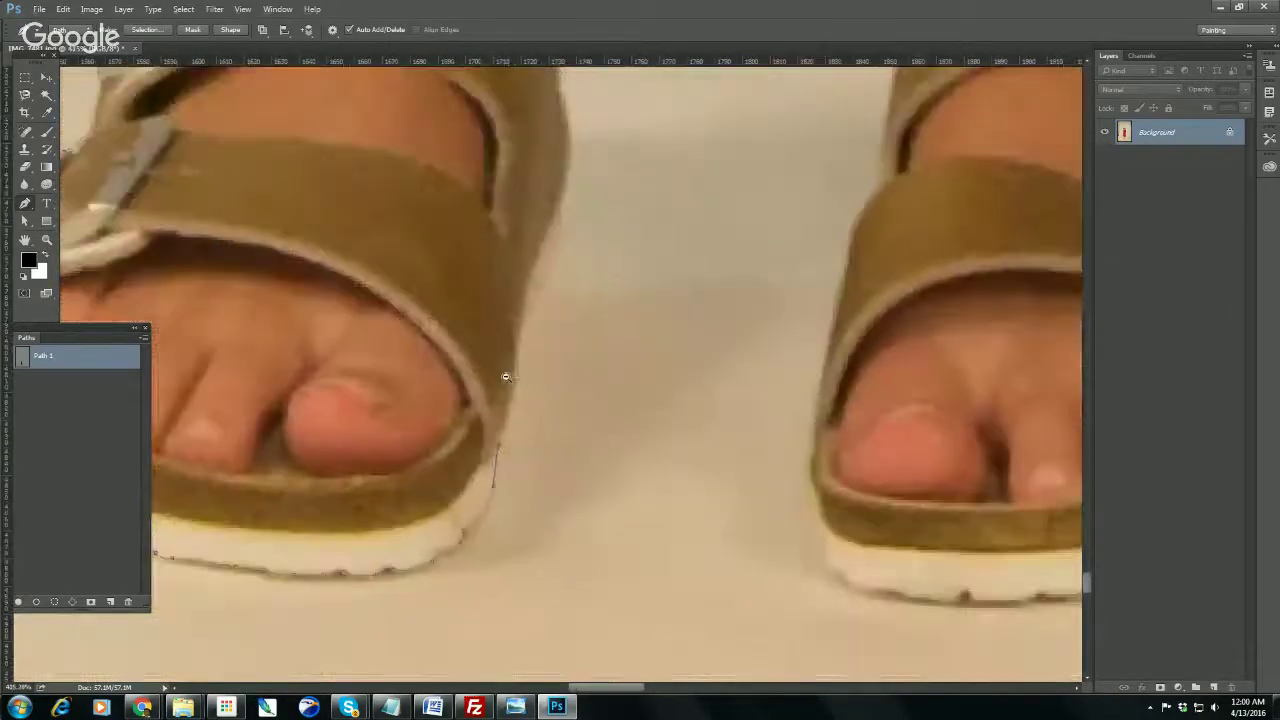
drag(507, 377, 496, 460)
click(500, 404)
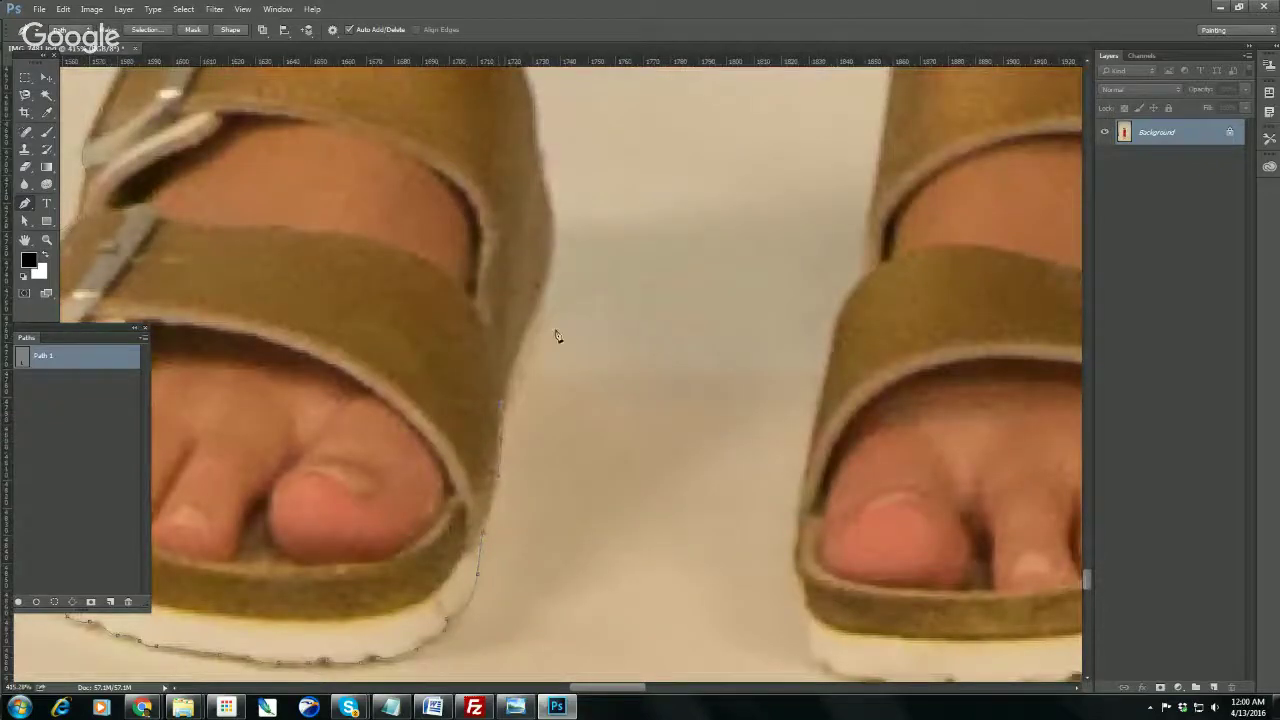
drag(545, 289, 577, 435)
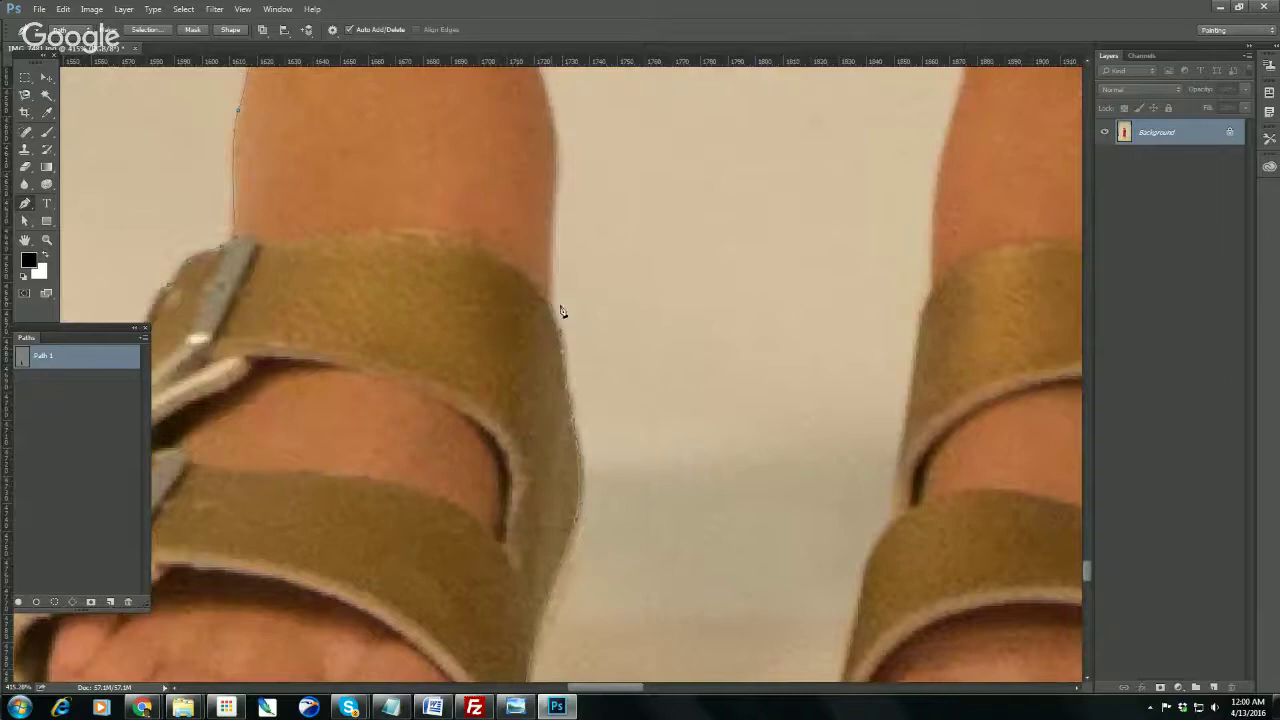
alt+click(549, 265)
drag(553, 265, 566, 507)
- Continue the path up the inner edge of the leg on the image's left, from the ankle to the dress hem
drag(565, 379, 550, 338)
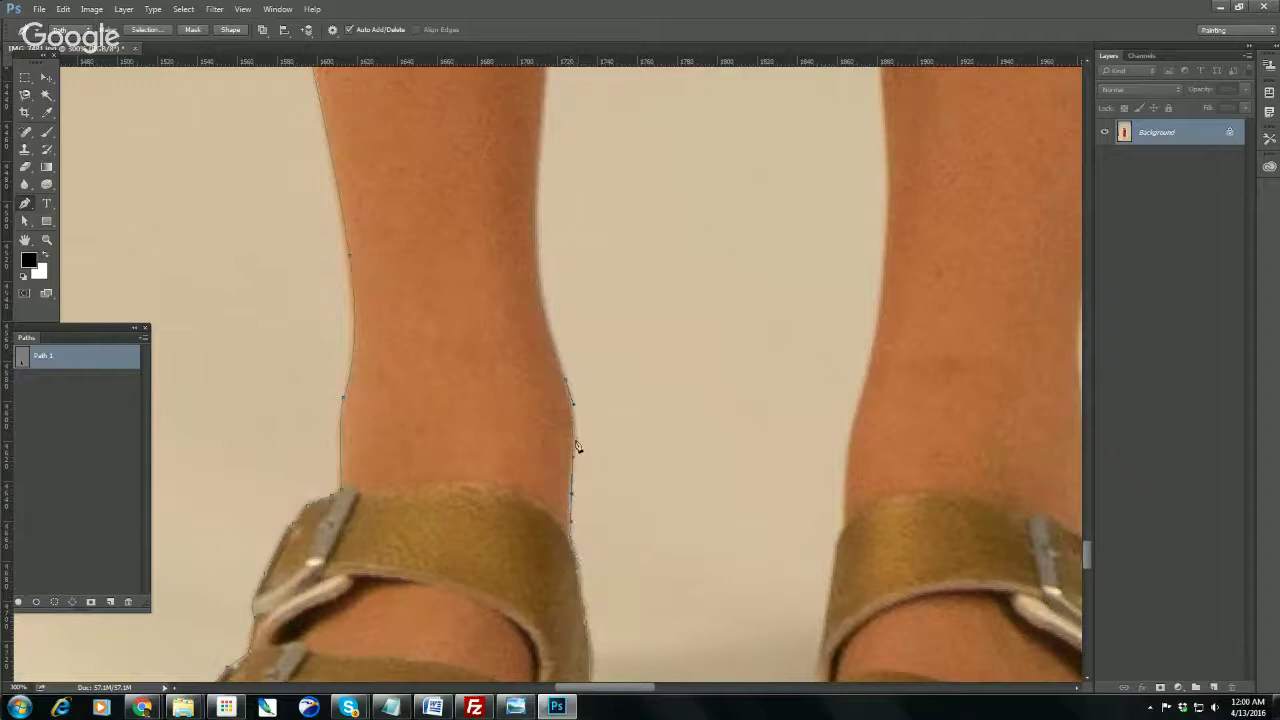
scroll(563, 337, up, 1)
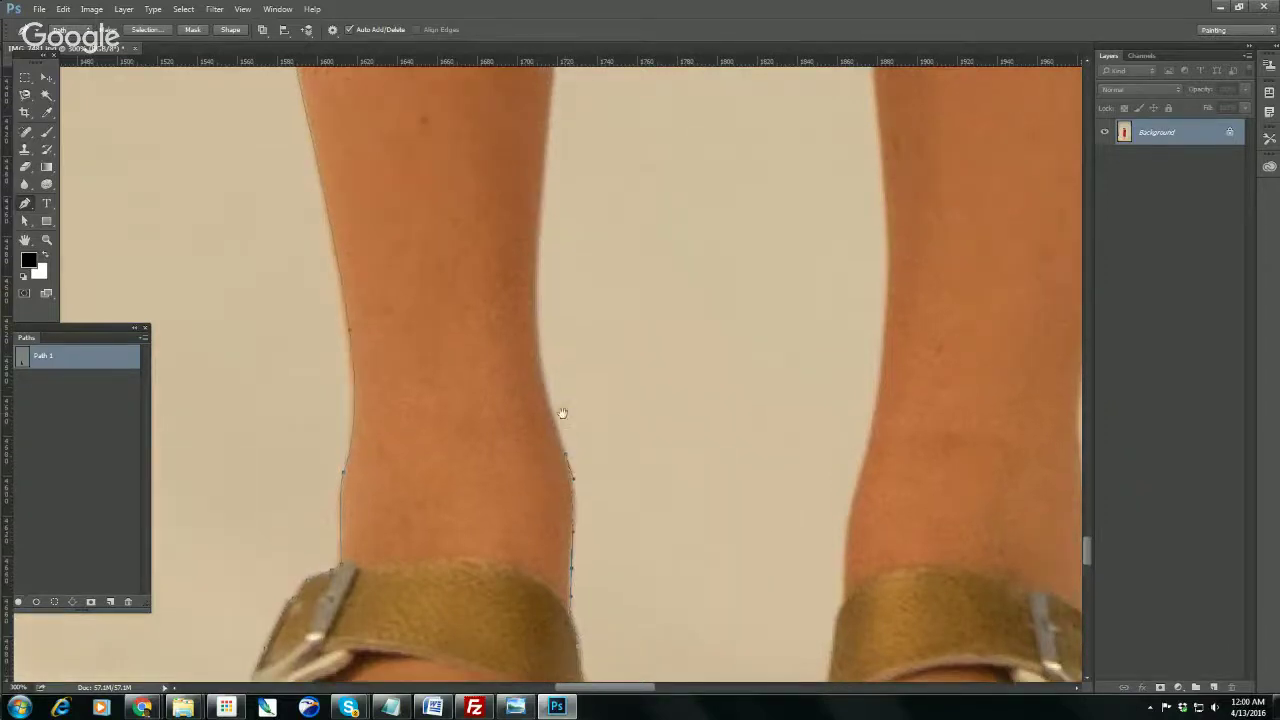
scroll(534, 268, up, 4)
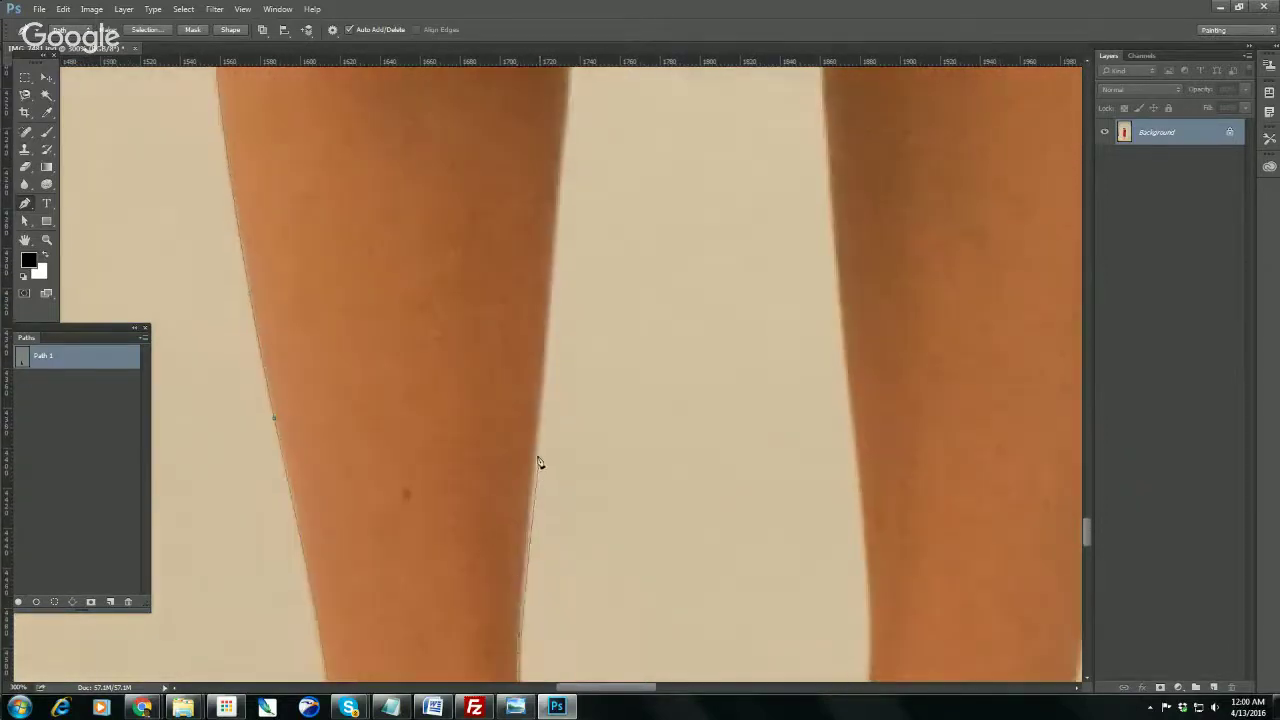
scroll(566, 280, down, 2)
drag(566, 280, 549, 454)
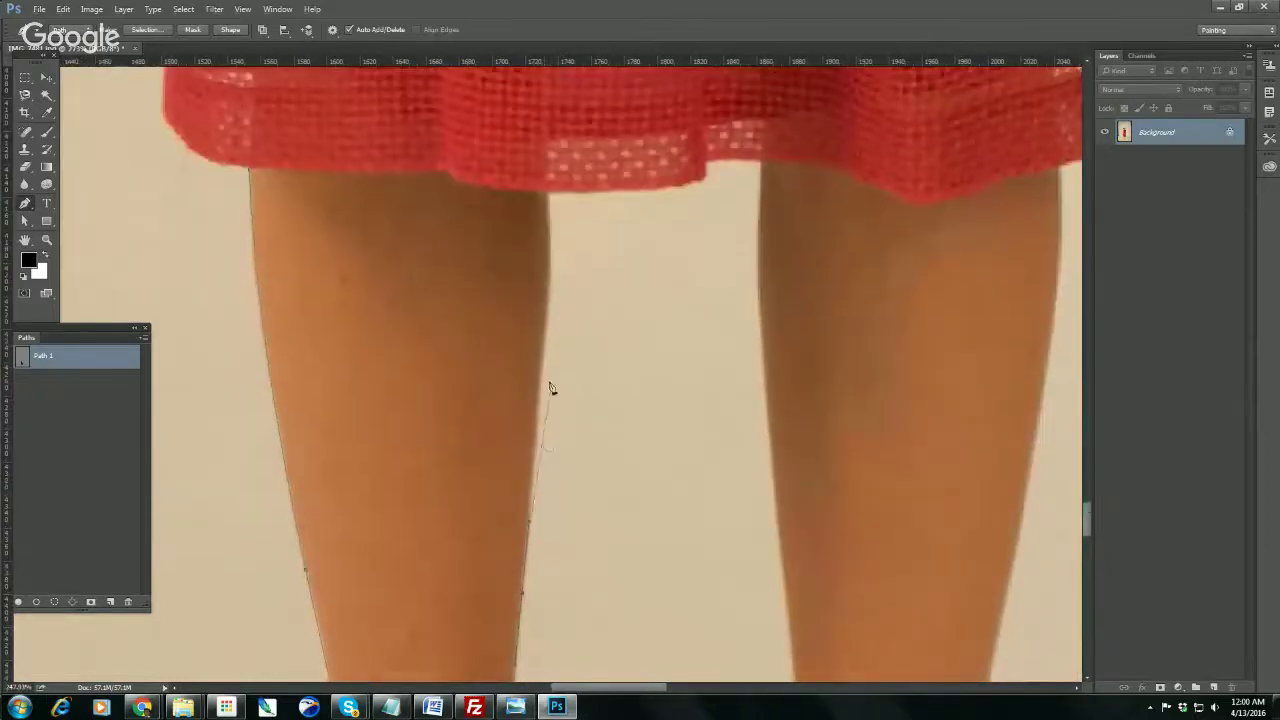
drag(543, 366, 543, 293)
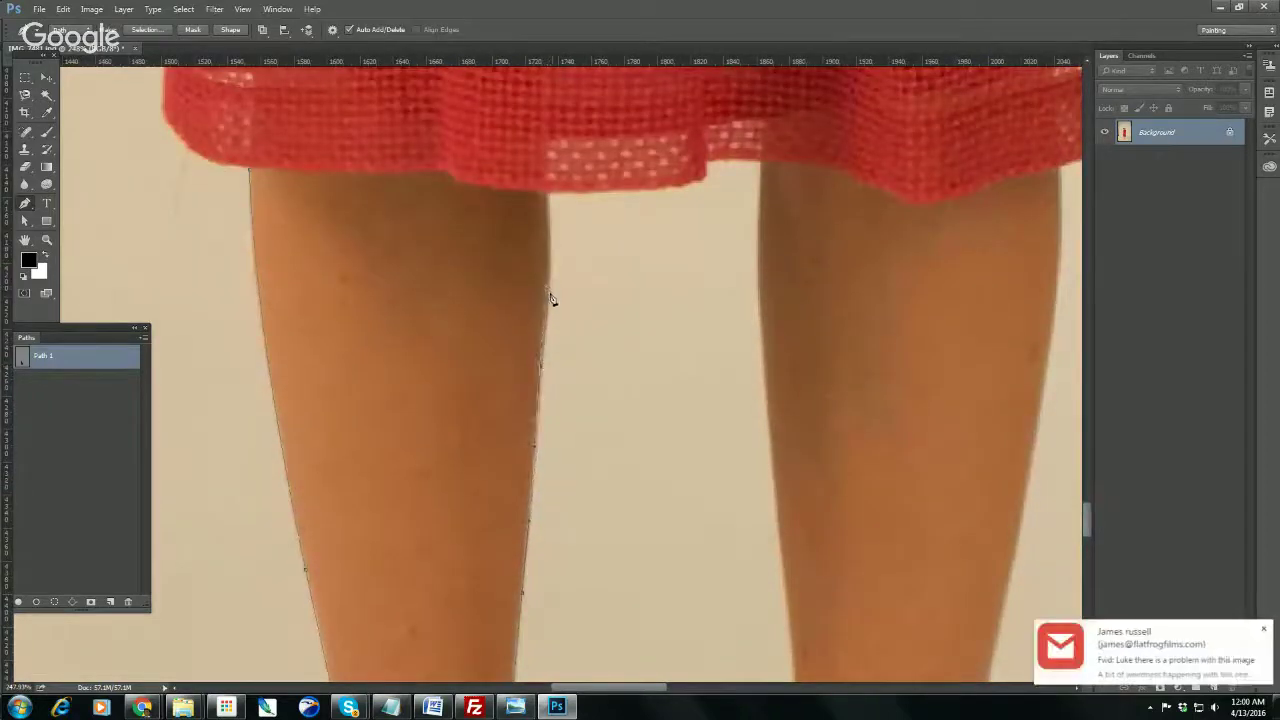
scroll(545, 330, up, 2)
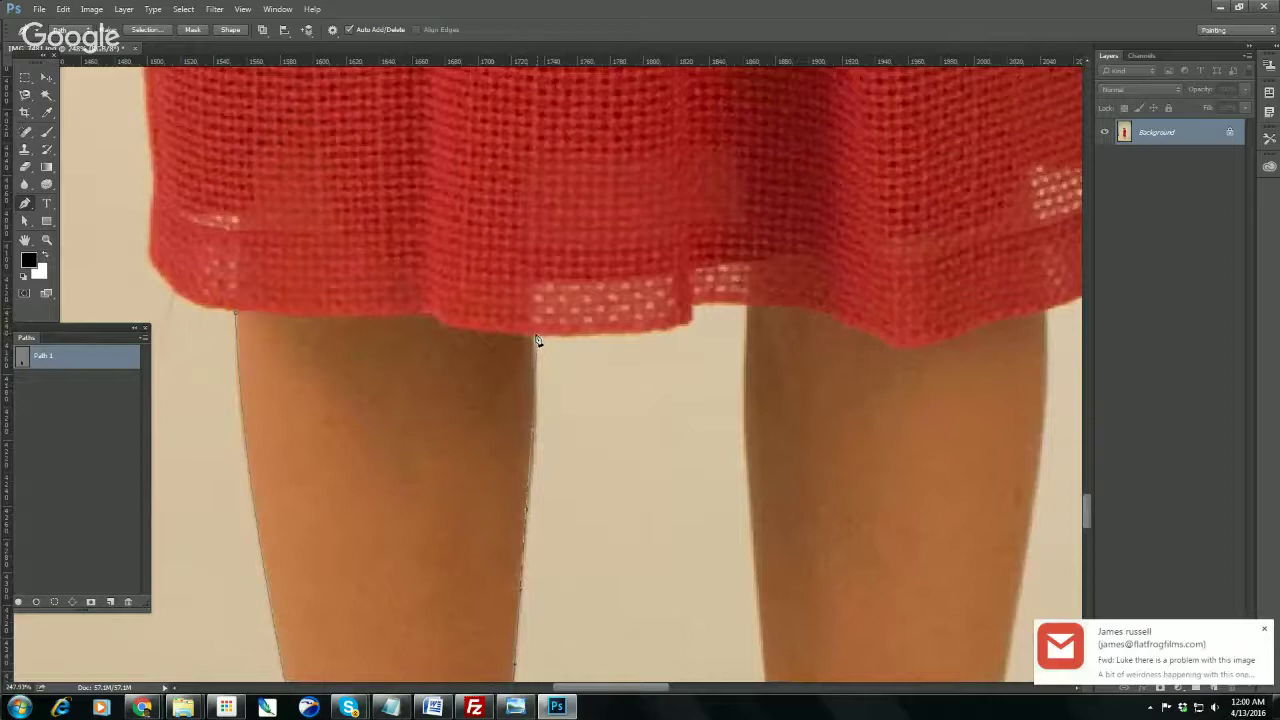
drag(533, 338, 524, 288)
- Trace the dress hem between the two legs, following the small step in the fabric
click(590, 337)
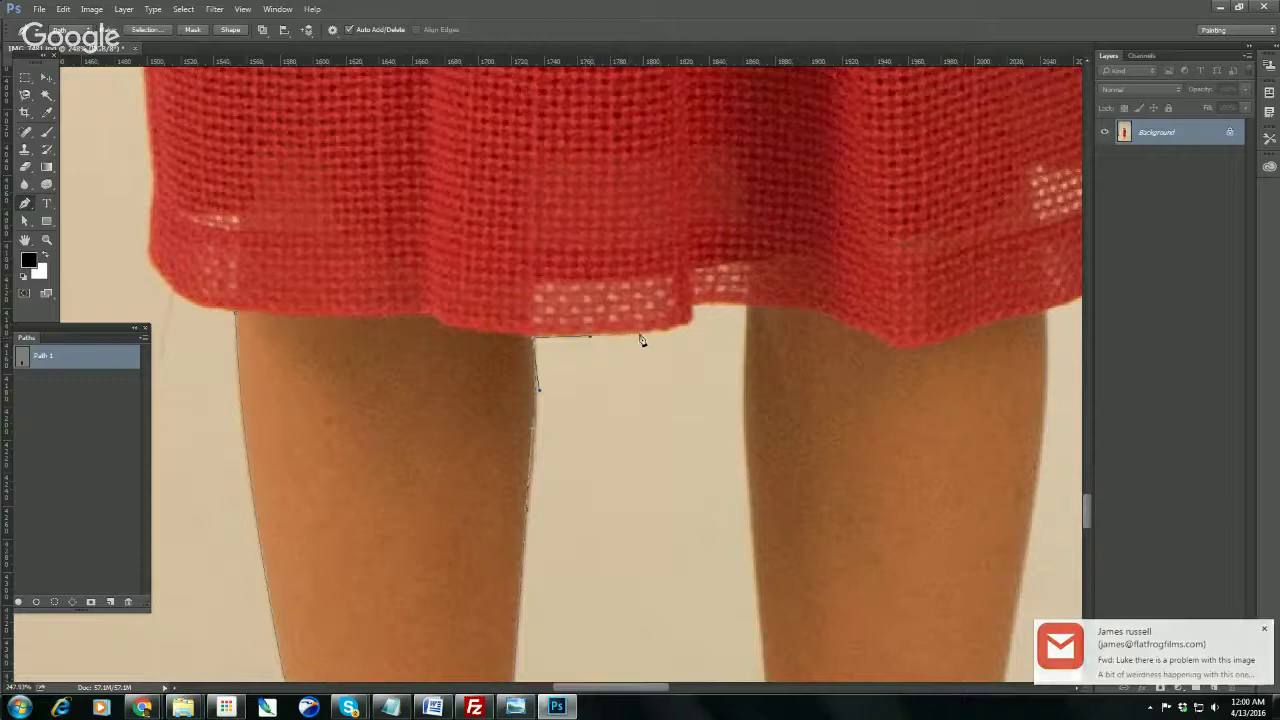
drag(630, 335, 651, 334)
drag(657, 341, 507, 395)
click(537, 382)
click(535, 380)
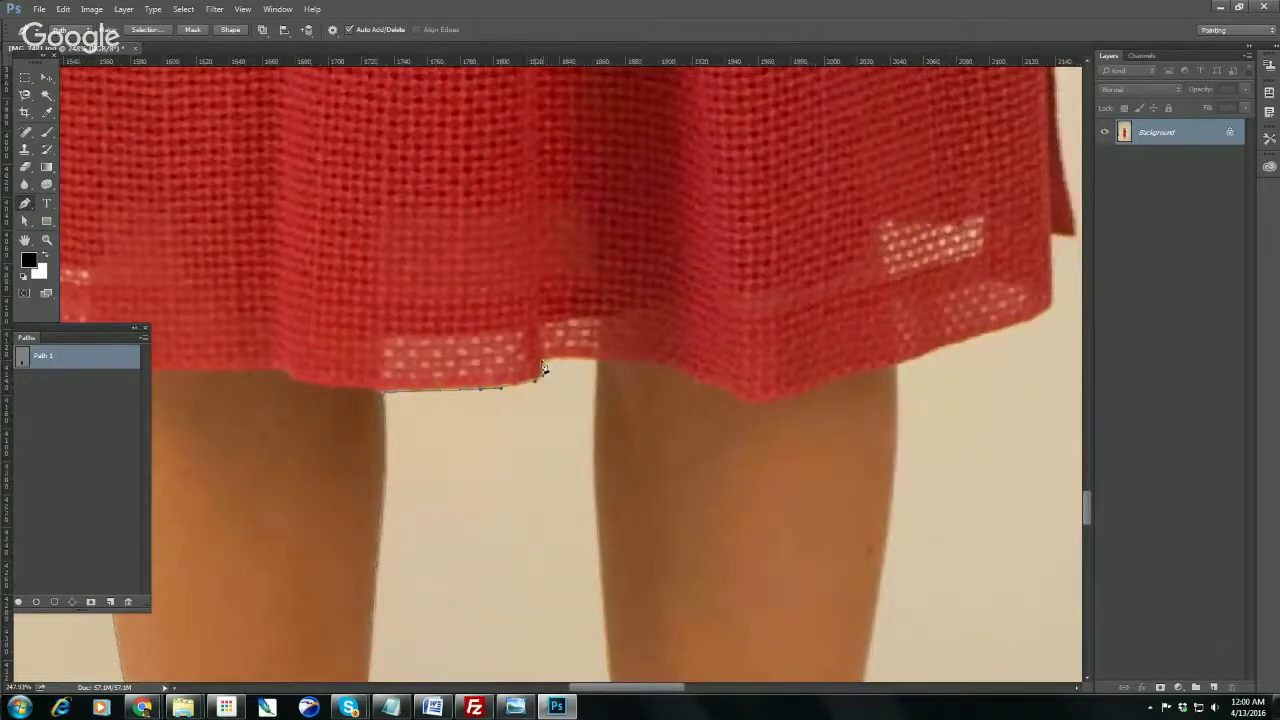
click(543, 361)
drag(597, 360, 617, 363)
- Trace the inner edge of the leg on the image's right from the dress hem down to the ankle
click(590, 448)
scroll(605, 410, down, 5)
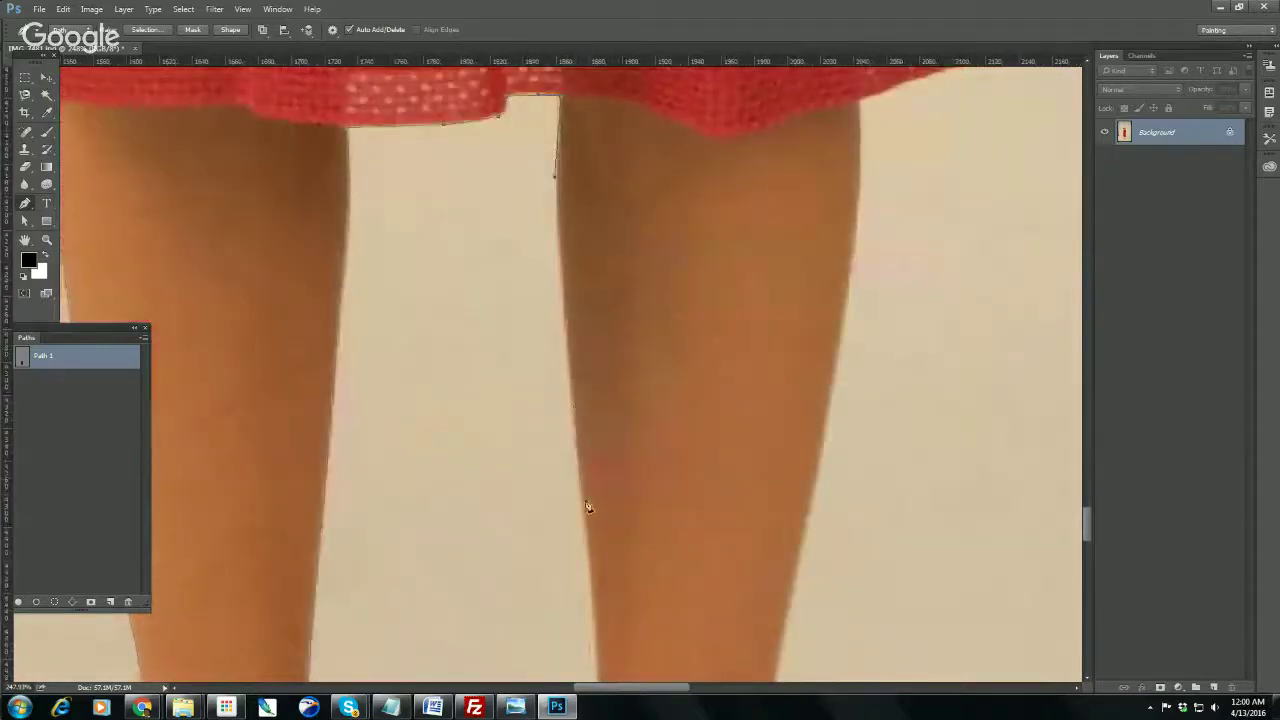
drag(574, 418, 588, 552)
scroll(587, 550, down, 2)
scroll(587, 517, down, 5)
click(589, 355)
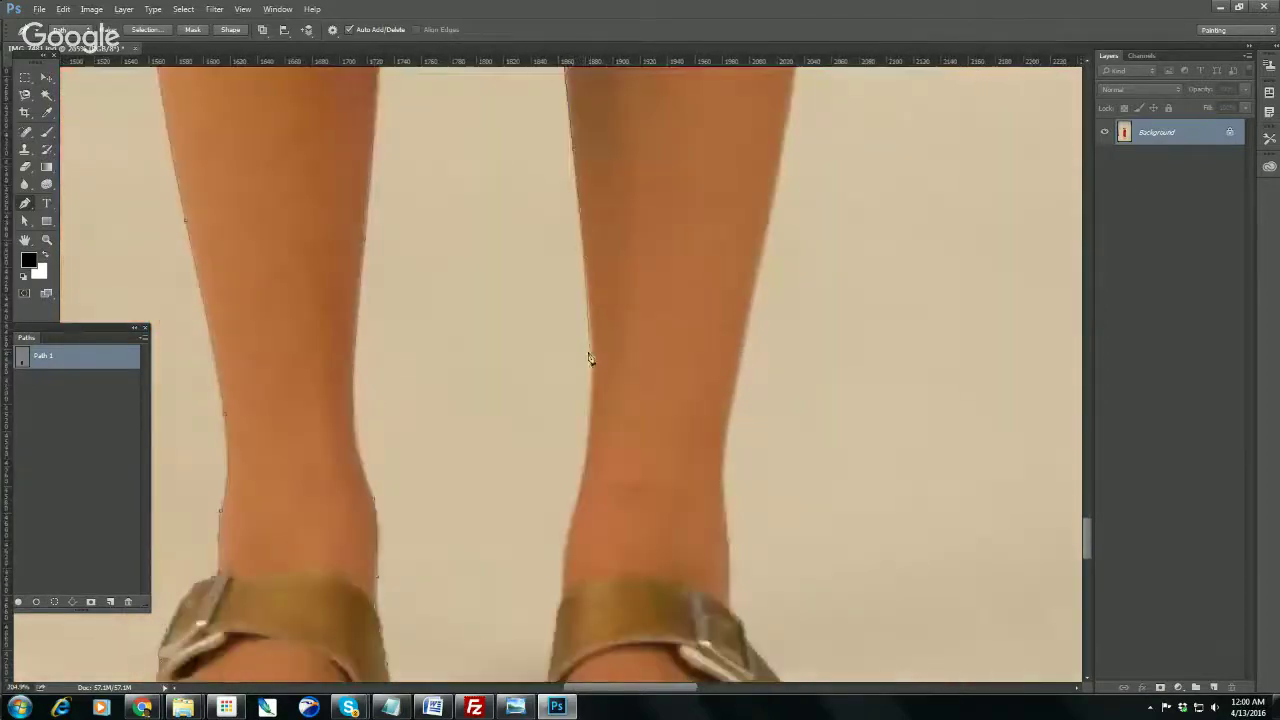
click(594, 423)
scroll(590, 380, down, 2)
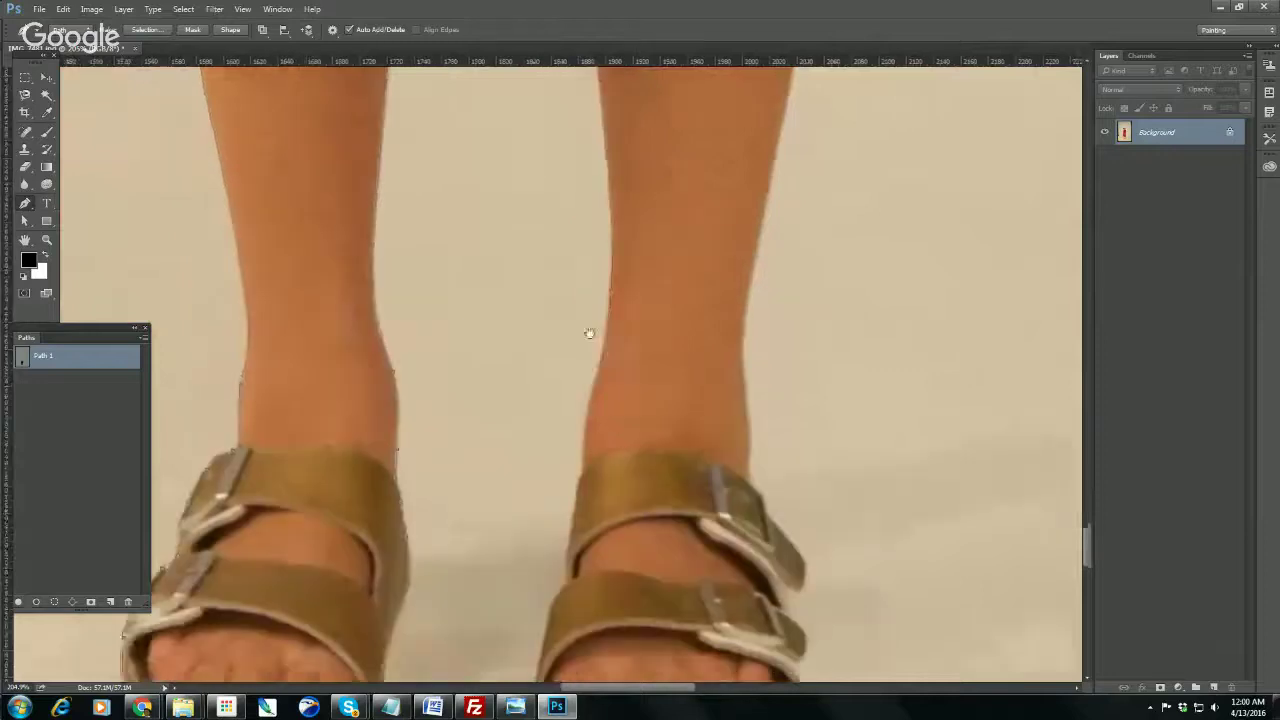
scroll(590, 350, down, 1)
click(582, 386)
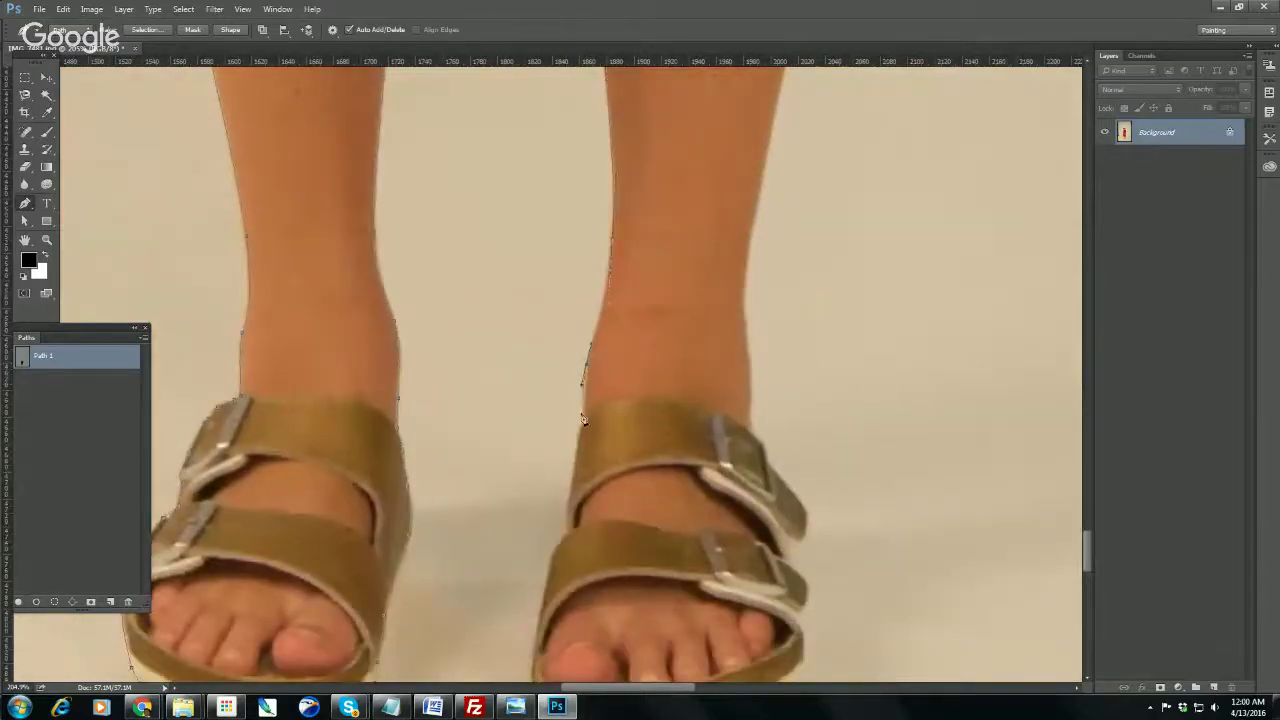
- Trace the inner side of the image's right sandal from the ankle strap down to the sole
click(579, 436)
scroll(567, 440, down, 2)
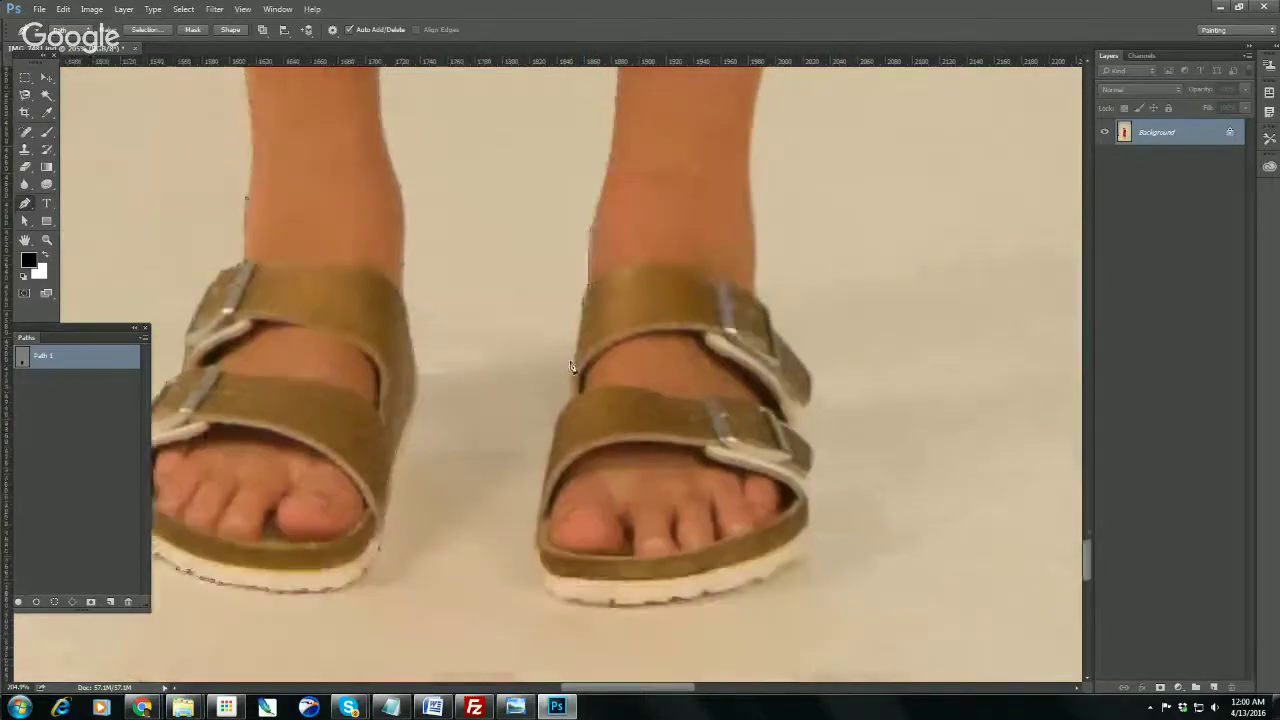
scroll(572, 372, up, 4)
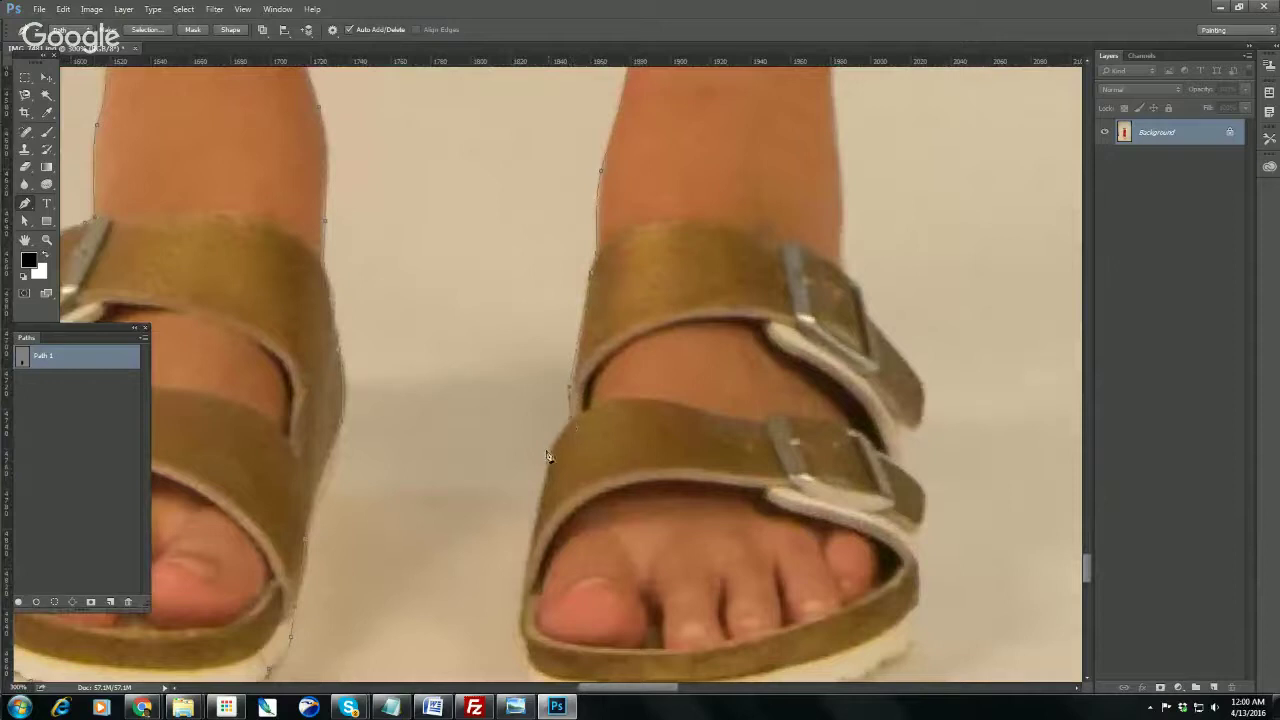
scroll(548, 467, down, 2)
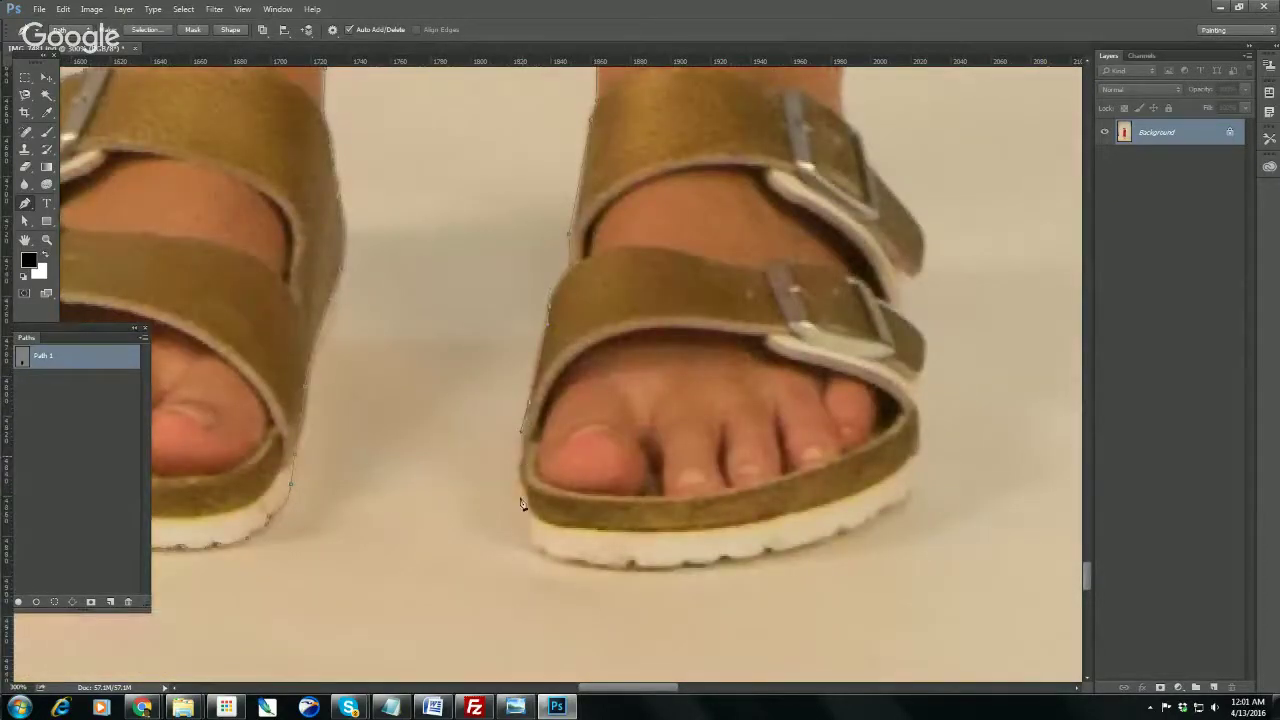
drag(525, 513, 532, 546)
- Trace the notched bottom edge of the image's right sandal sole around to its outer corner
scroll(645, 583, up, 5)
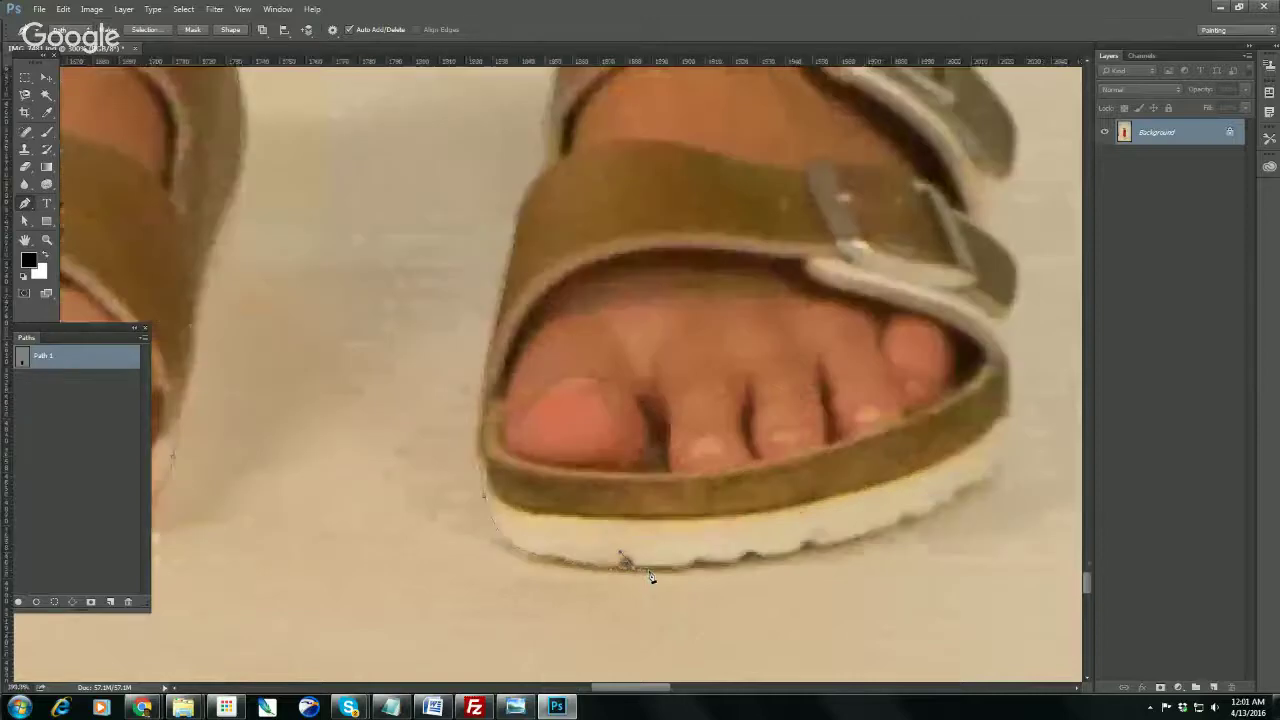
scroll(705, 572, down, 3)
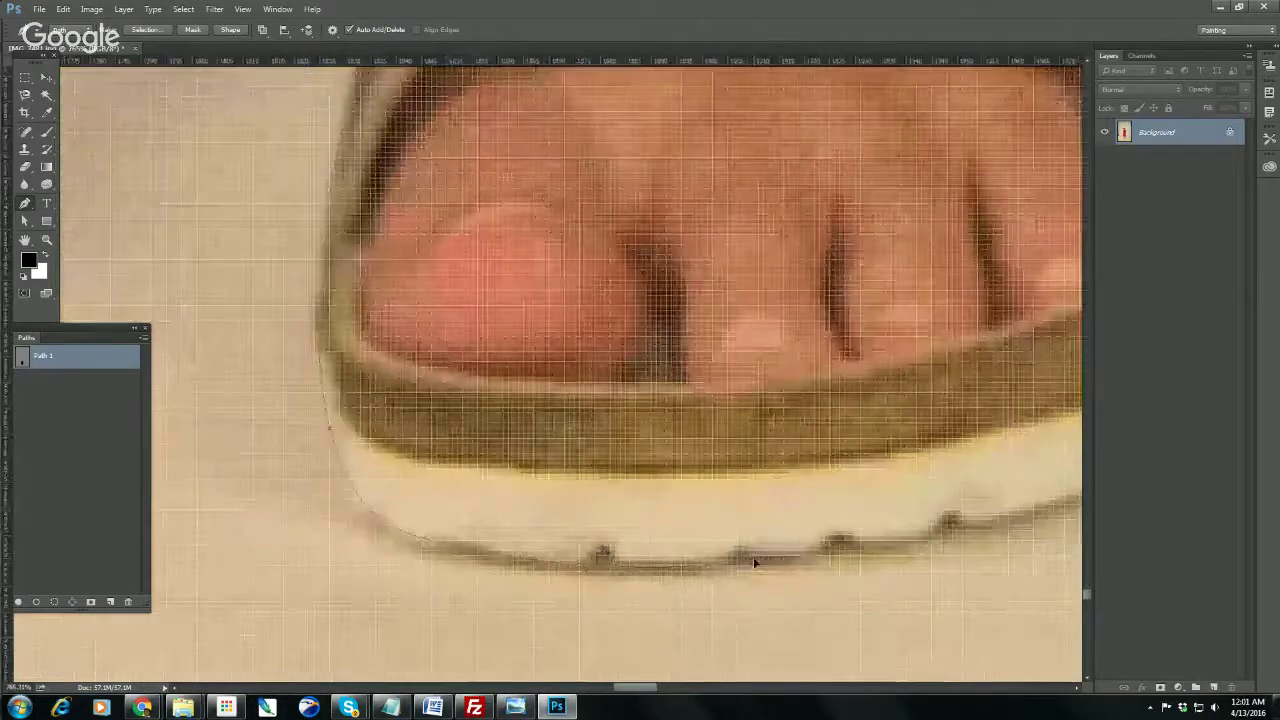
scroll(443, 557, up, 3)
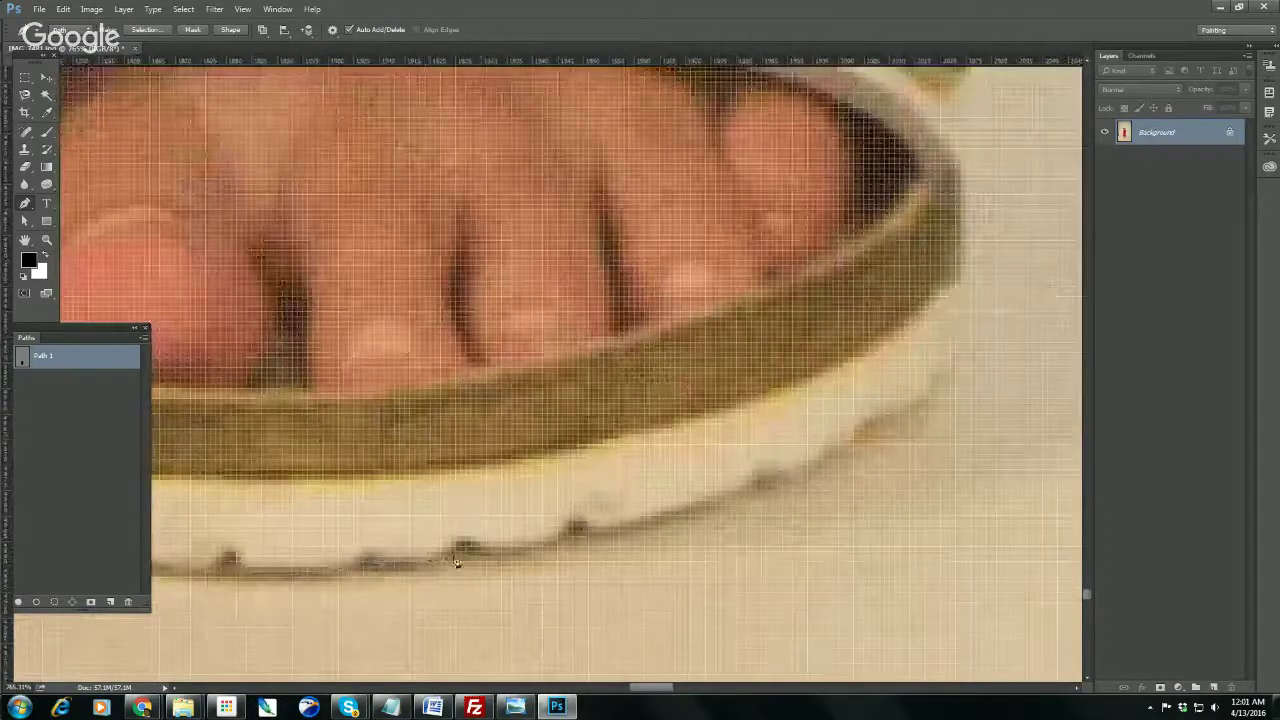
drag(493, 558, 497, 557)
drag(543, 541, 558, 537)
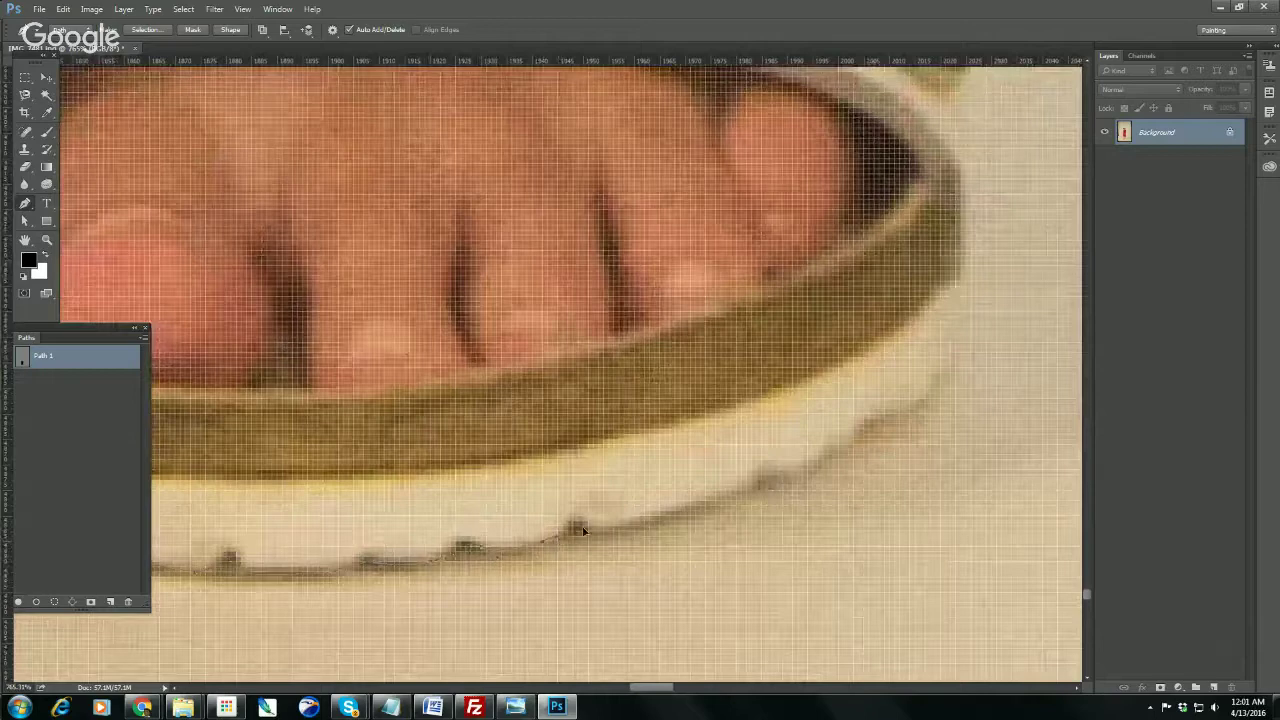
click(580, 525)
drag(814, 457, 488, 517)
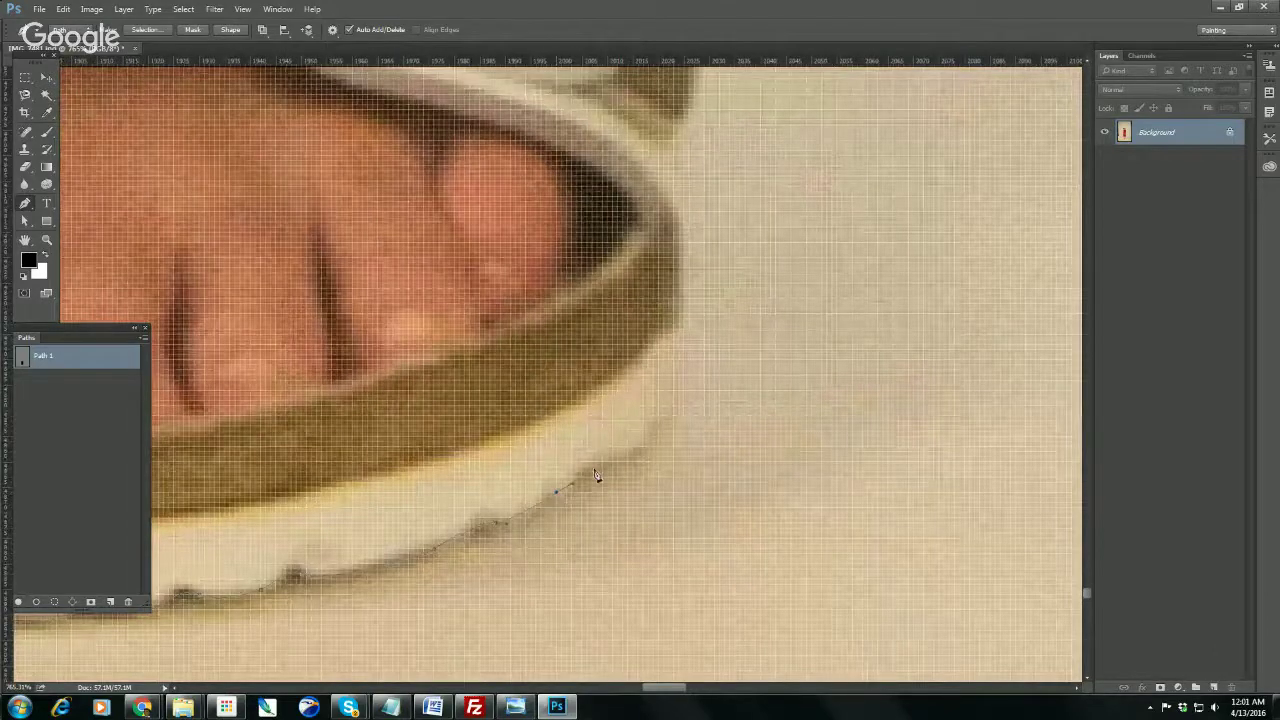
drag(588, 468, 602, 470)
scroll(612, 469, down, 3)
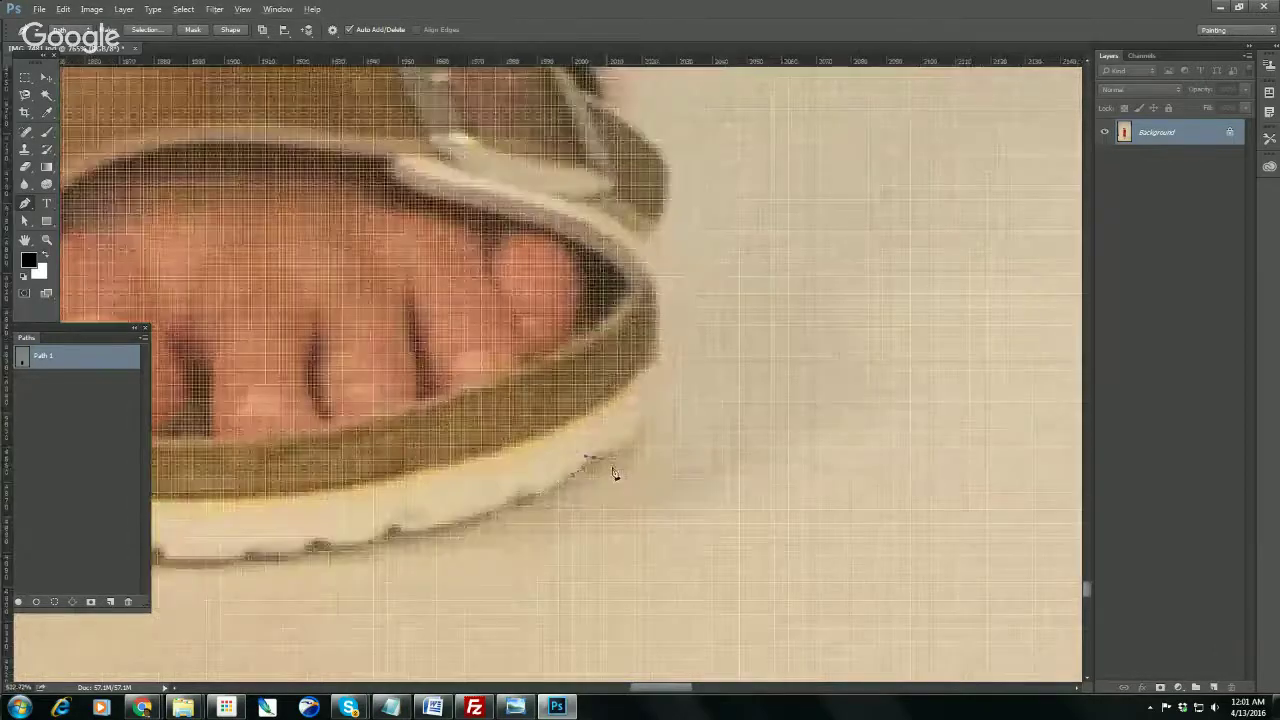
scroll(615, 473, down, 1)
click(584, 521)
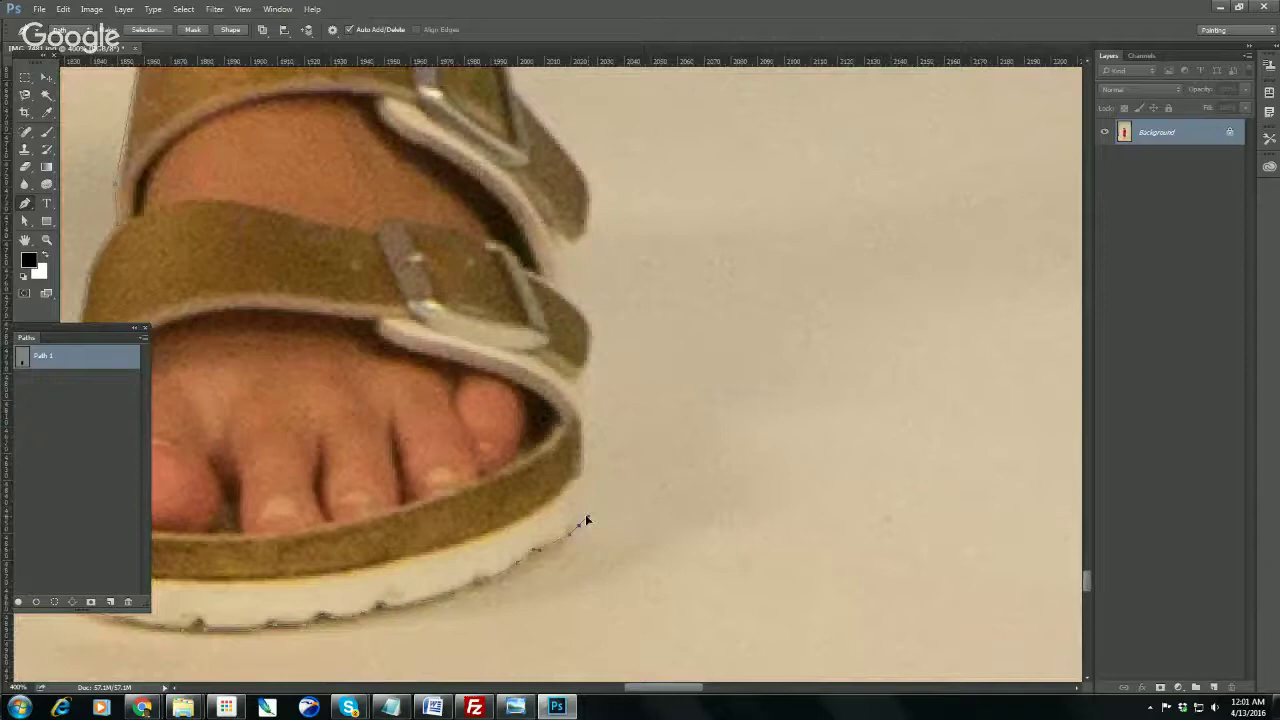
- Trace the outer side of the image's right sandal from the sole up around both strap ends and buckles
click(586, 481)
scroll(586, 433, down, 2)
mouse_move(581, 398)
mouse_down()
mouse_move(576, 372)
mouse_move(592, 387)
mouse_up()
click(585, 354)
click(570, 335)
scroll(565, 310, up, 3)
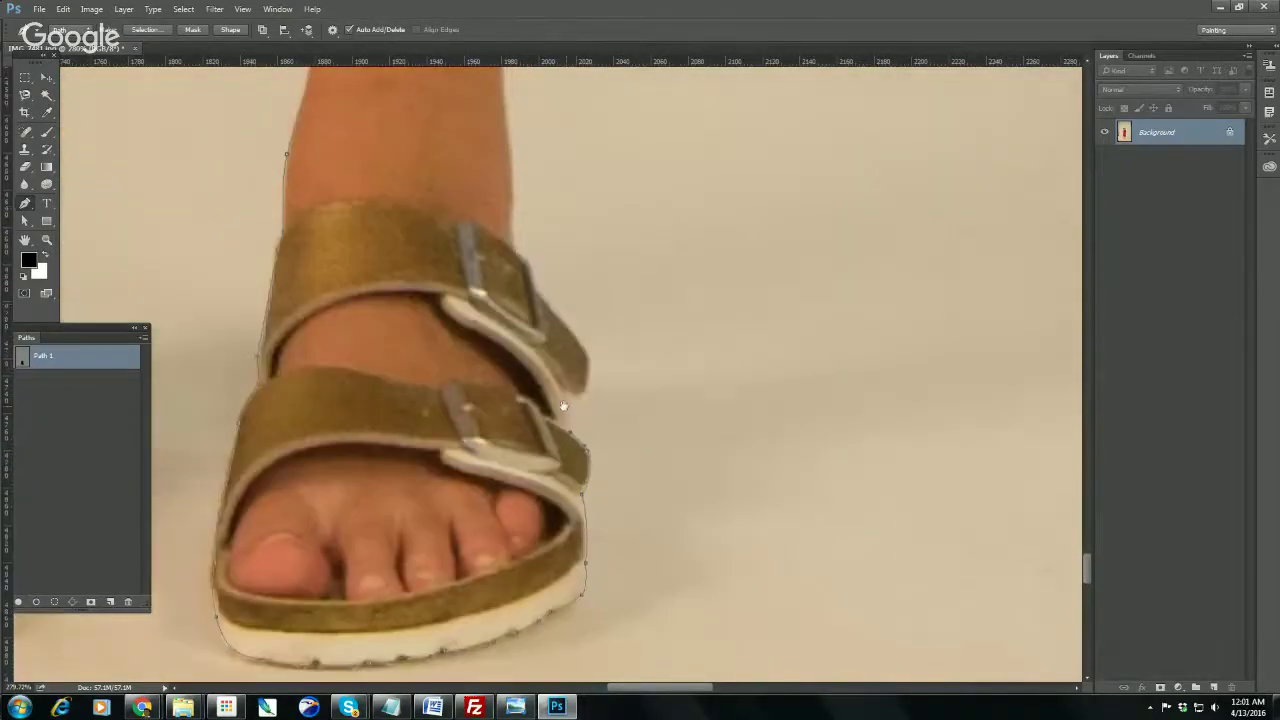
click(564, 404)
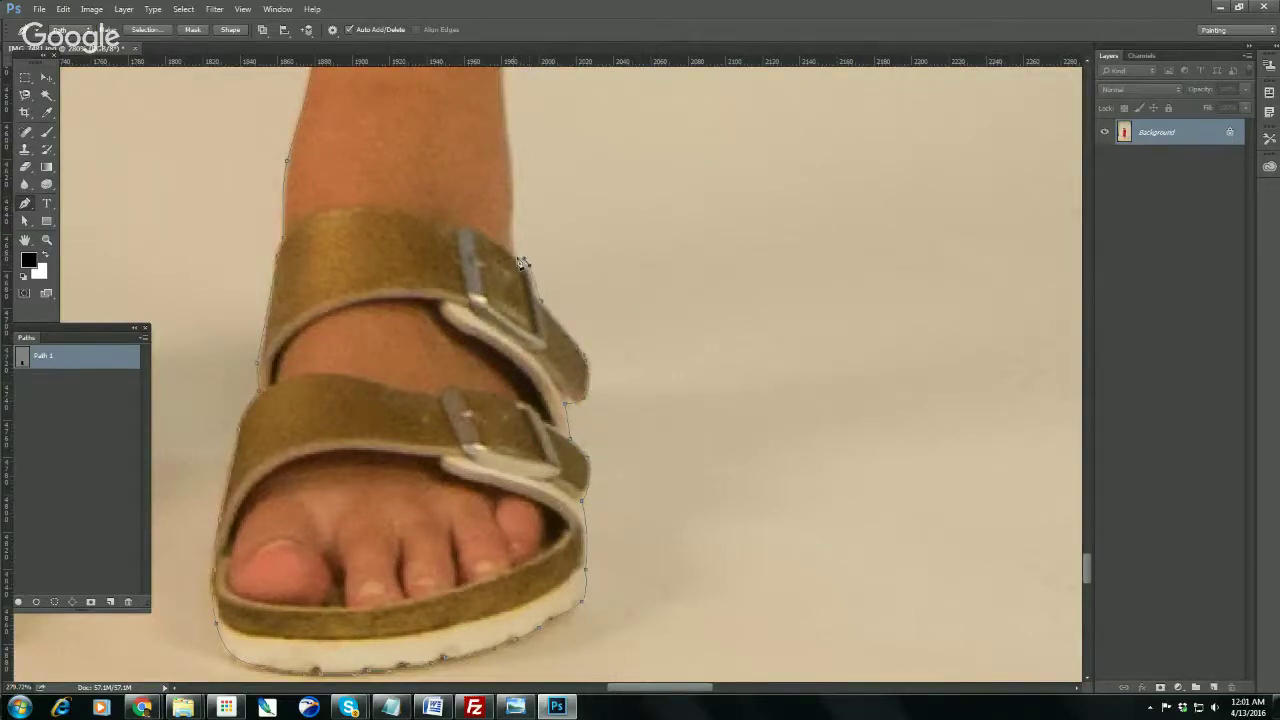
- Trace the outer edge of the leg on the image's right from the sandal strap up towards the dress hem
scroll(518, 263, down, 5)
scroll(515, 300, up, 3)
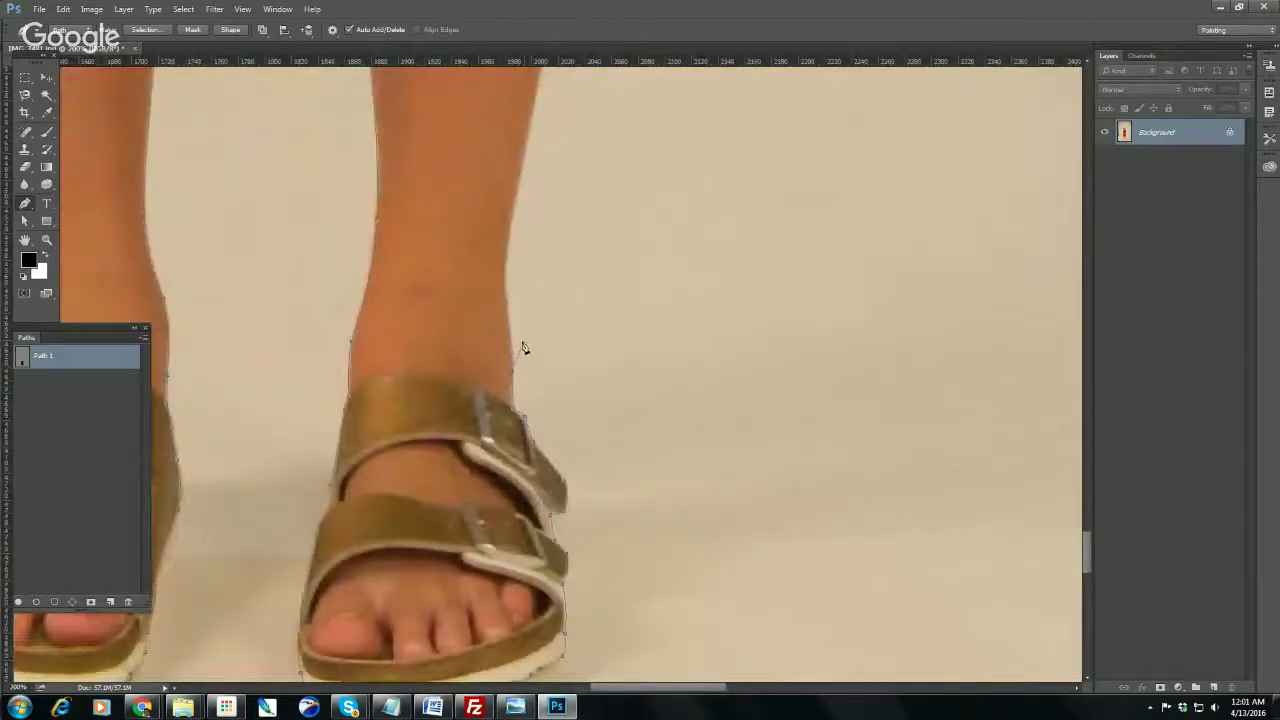
scroll(504, 295, up, 3)
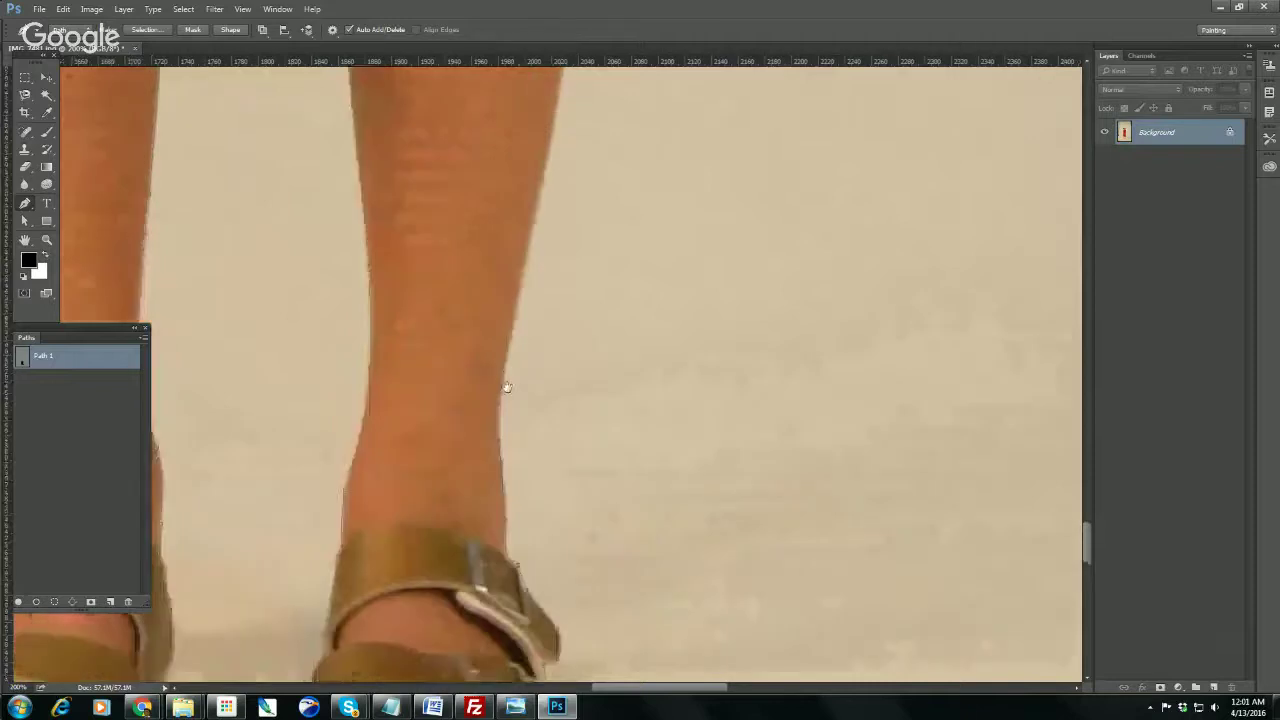
click(507, 378)
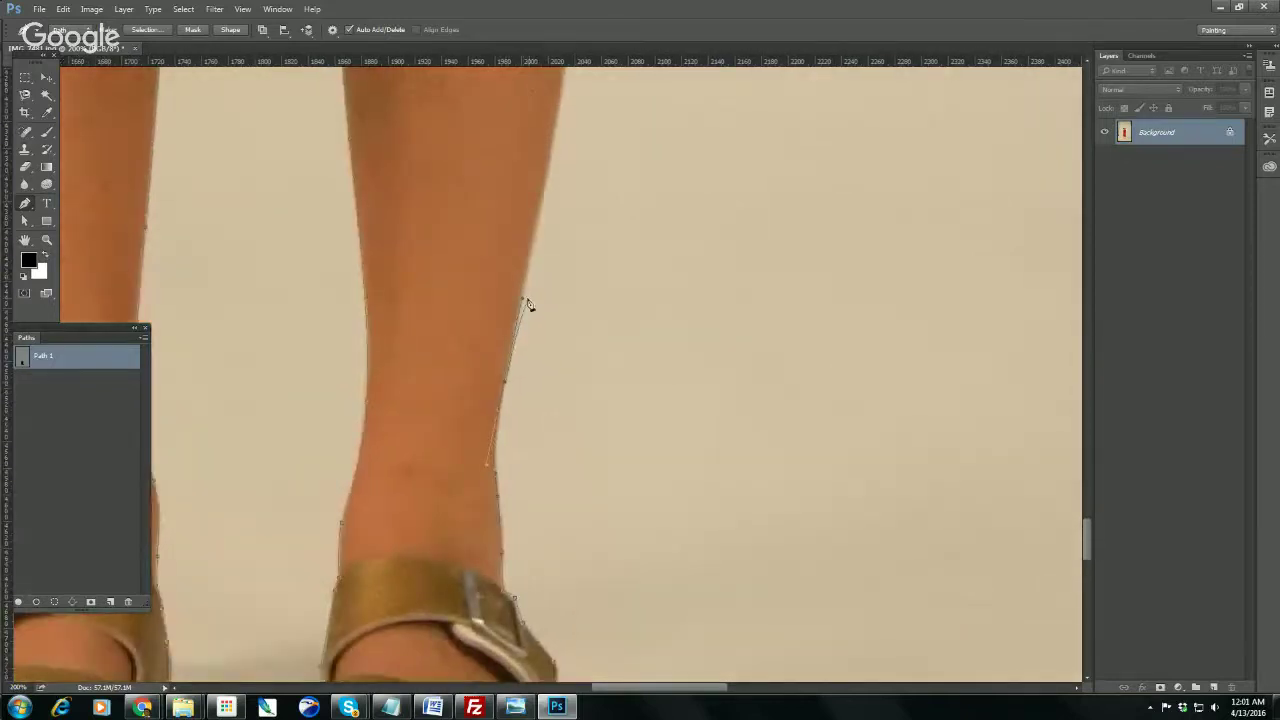
scroll(511, 363, up, 3)
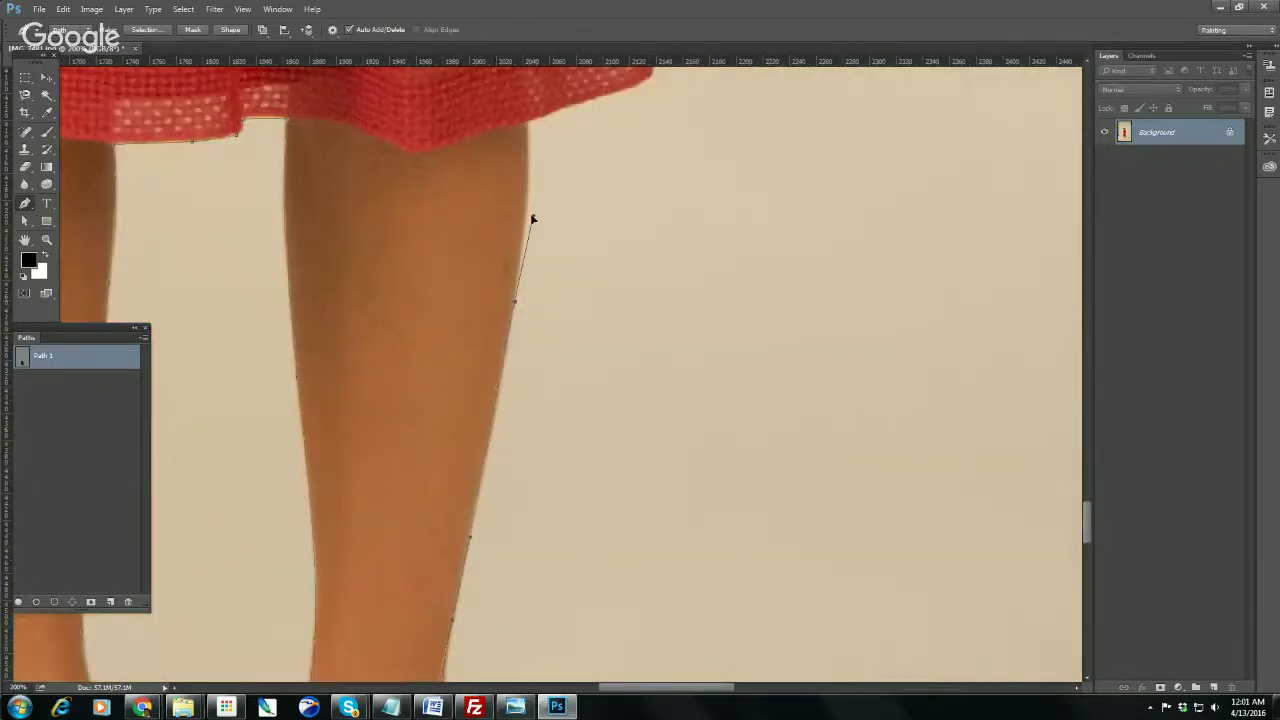
click(528, 213)
- Trace the dress hem outward from the leg on the image's right, around its corner and the loose fabric tip beside it
scroll(530, 210, up, 2)
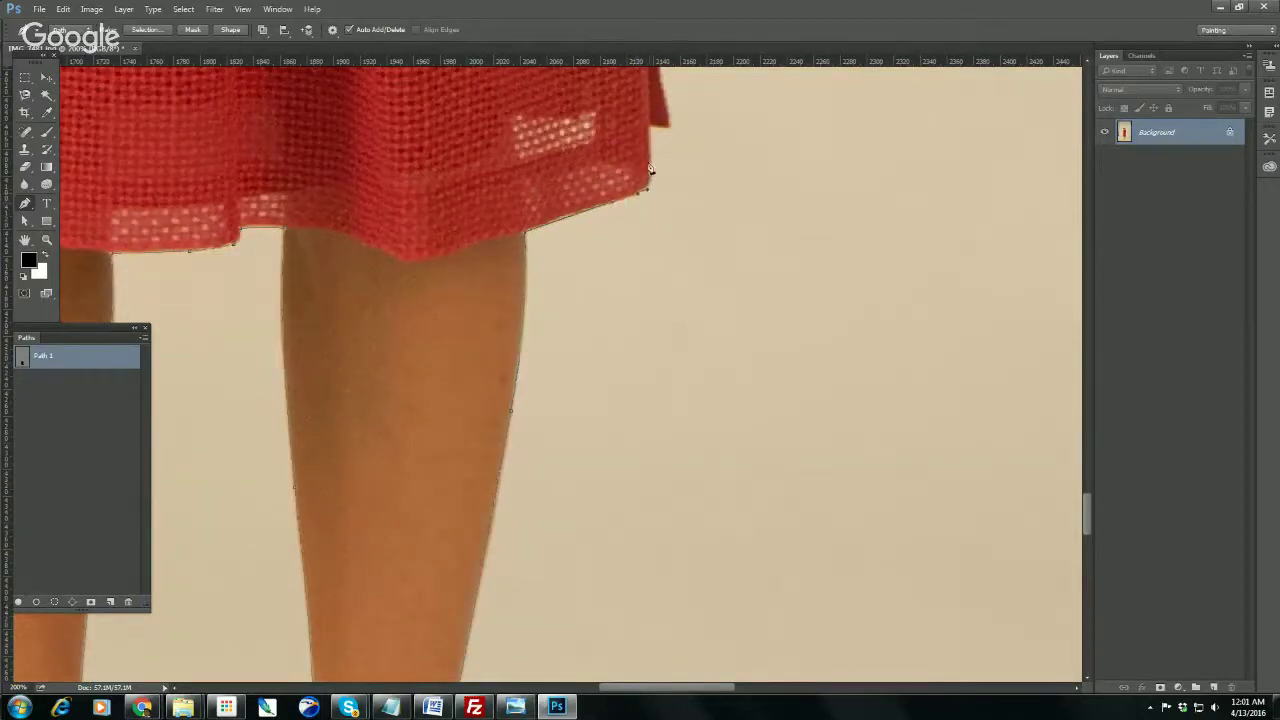
click(645, 188)
scroll(646, 180, up, 2)
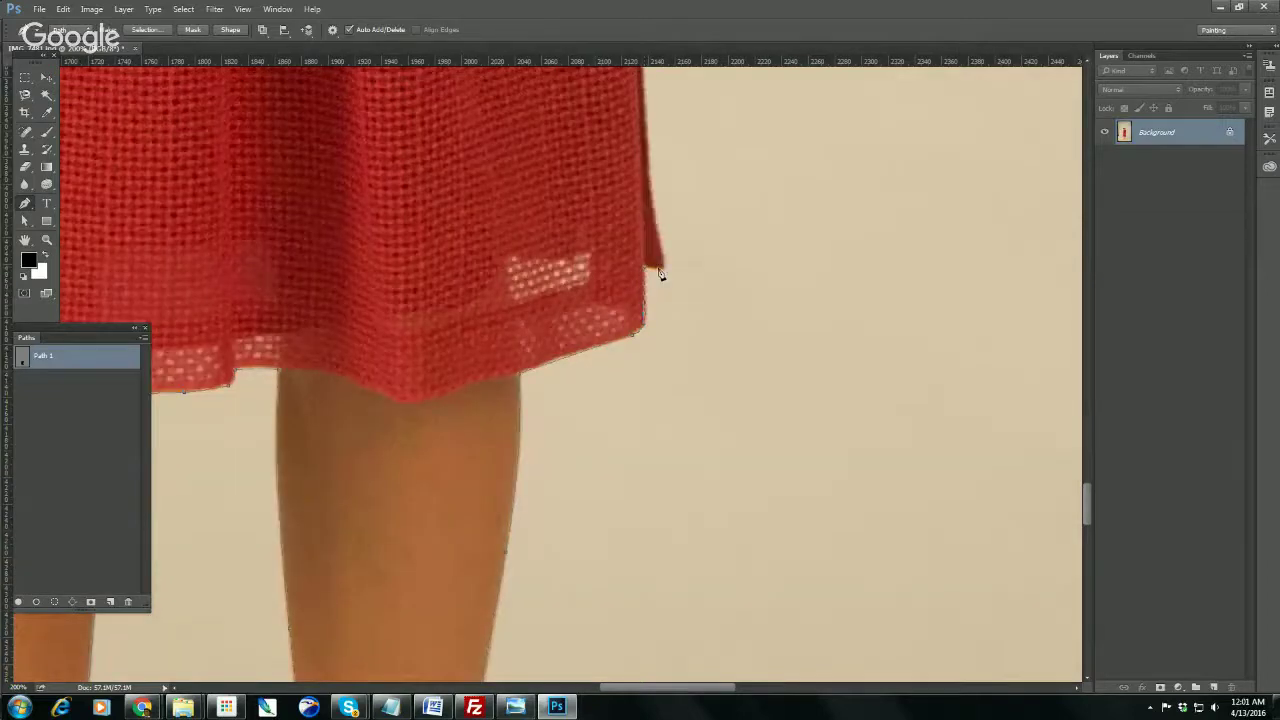
drag(658, 244, 652, 220)
drag(660, 166, 646, 491)
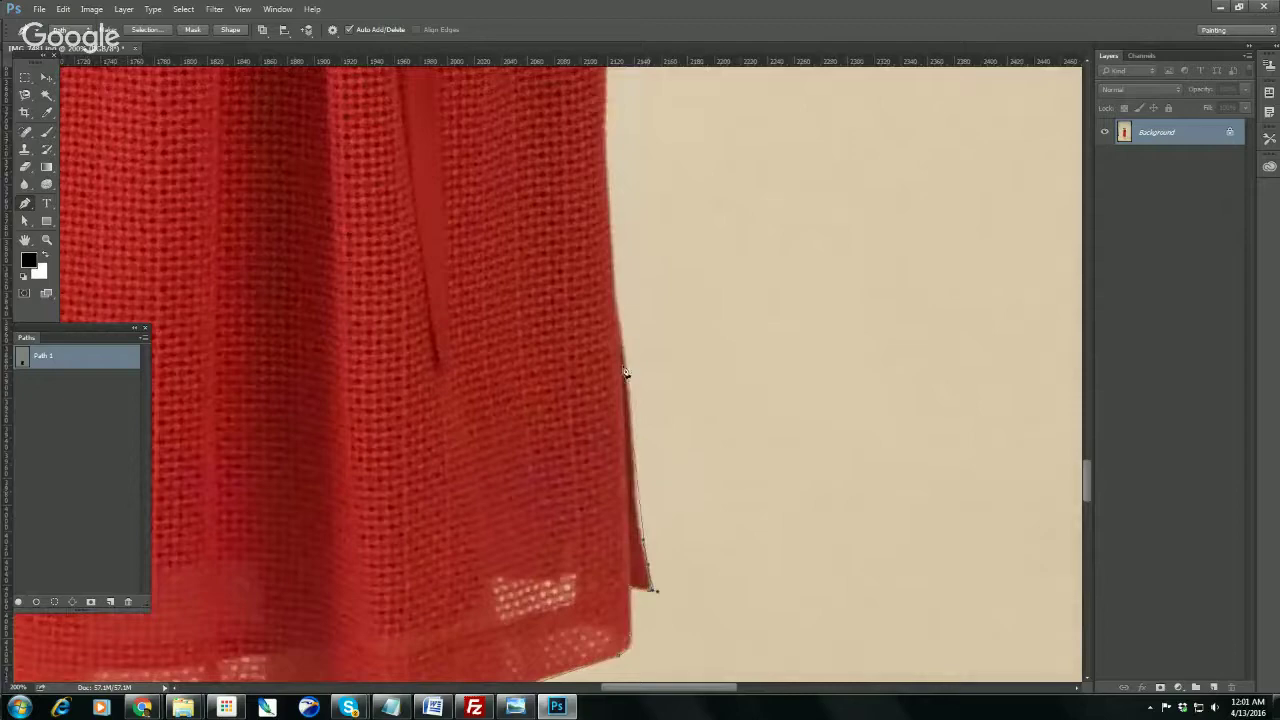
click(620, 320)
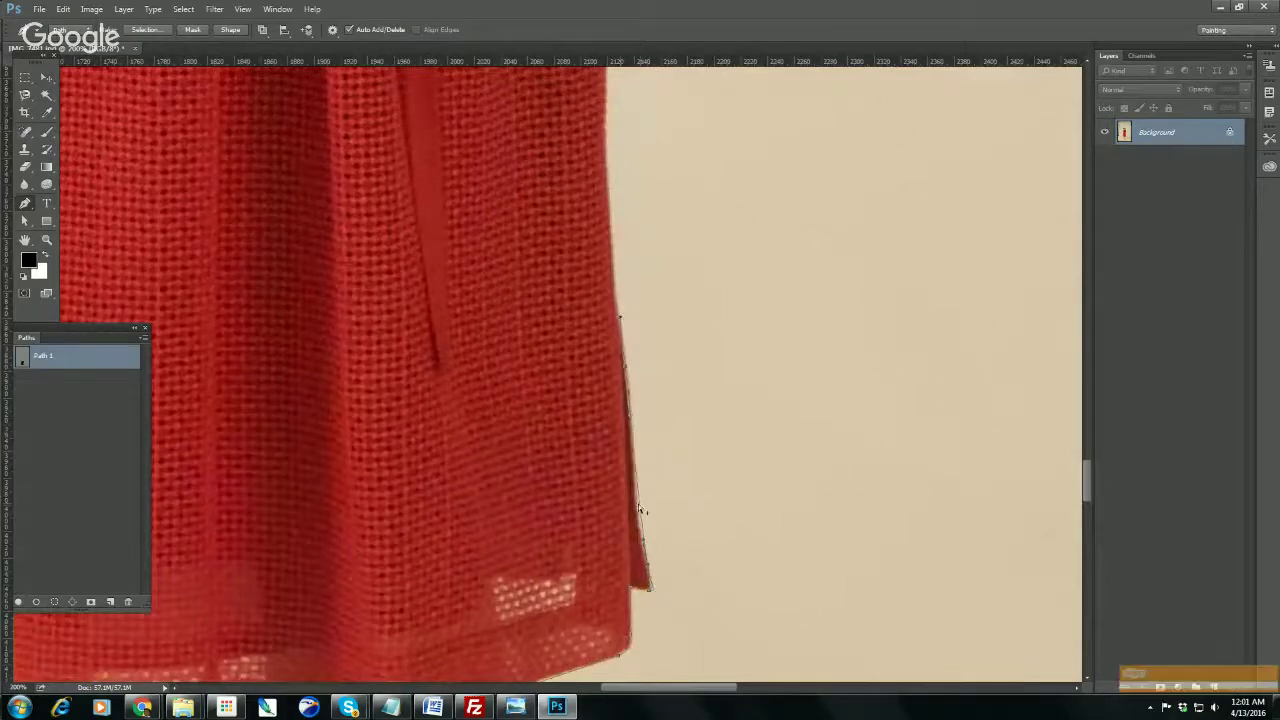
- Trace the dress's side on the image's right from above the fabric tip up to the fingers
scroll(630, 510, up, 3)
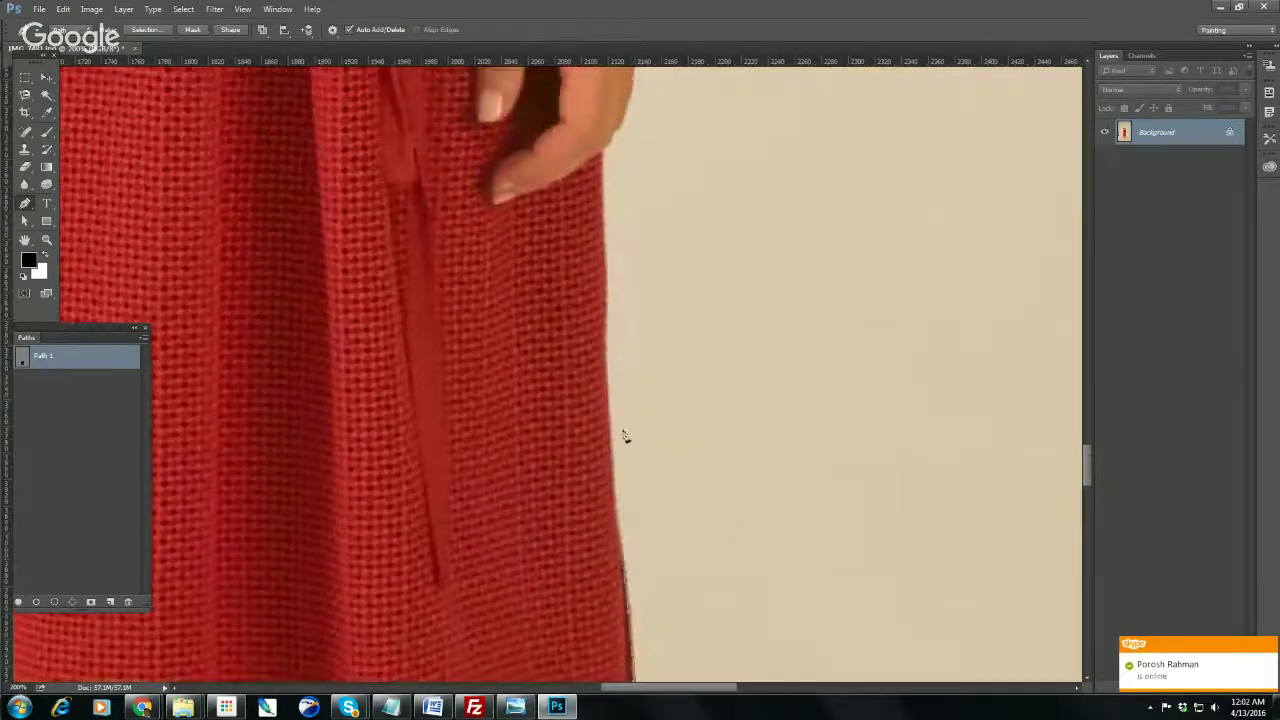
click(604, 300)
scroll(619, 309, up, 3)
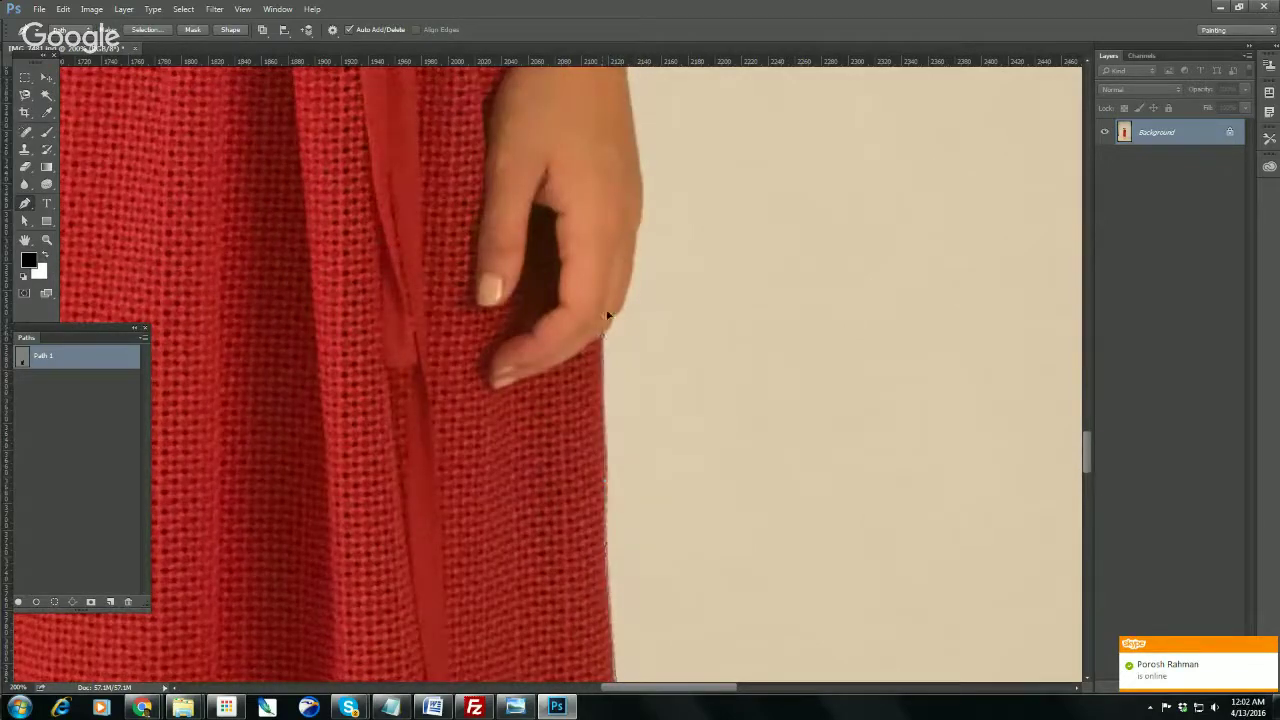
drag(613, 322, 596, 370)
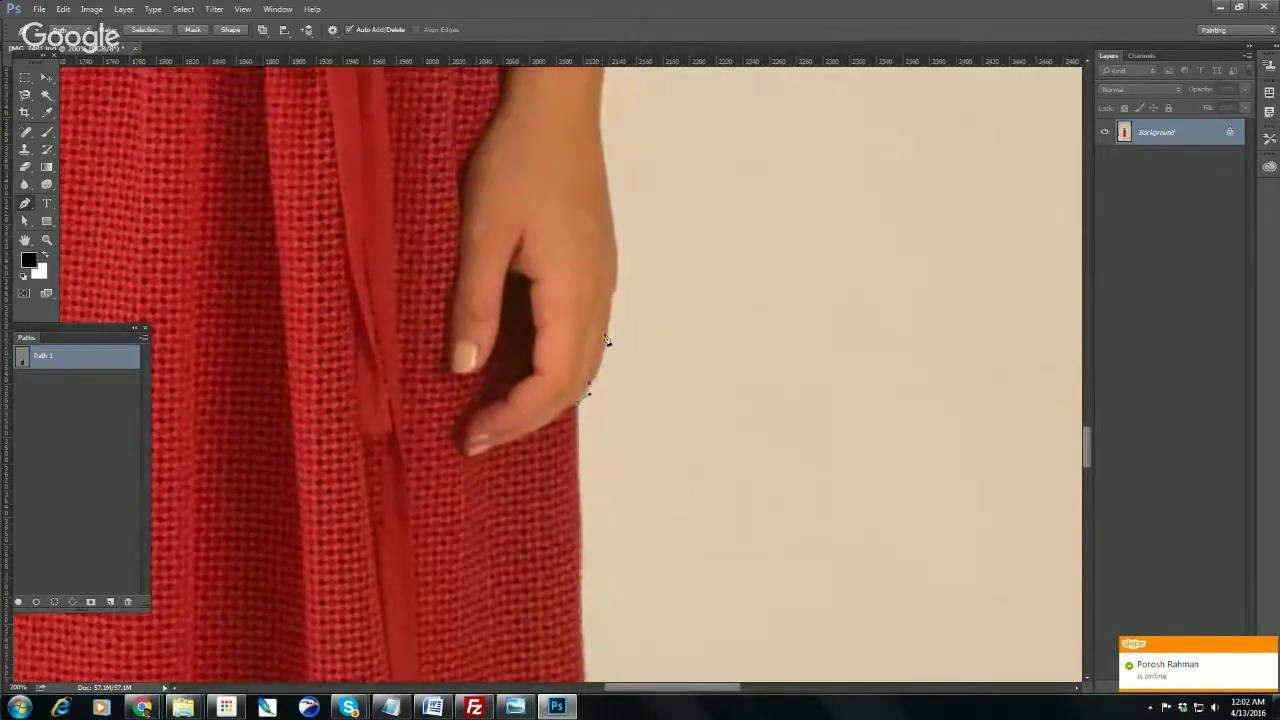
- Trace the outer edge of the hand on the image's right from the fingers up to the wrist
click(605, 338)
click(612, 299)
drag(617, 252, 613, 229)
alt+click(618, 252)
drag(608, 175, 617, 329)
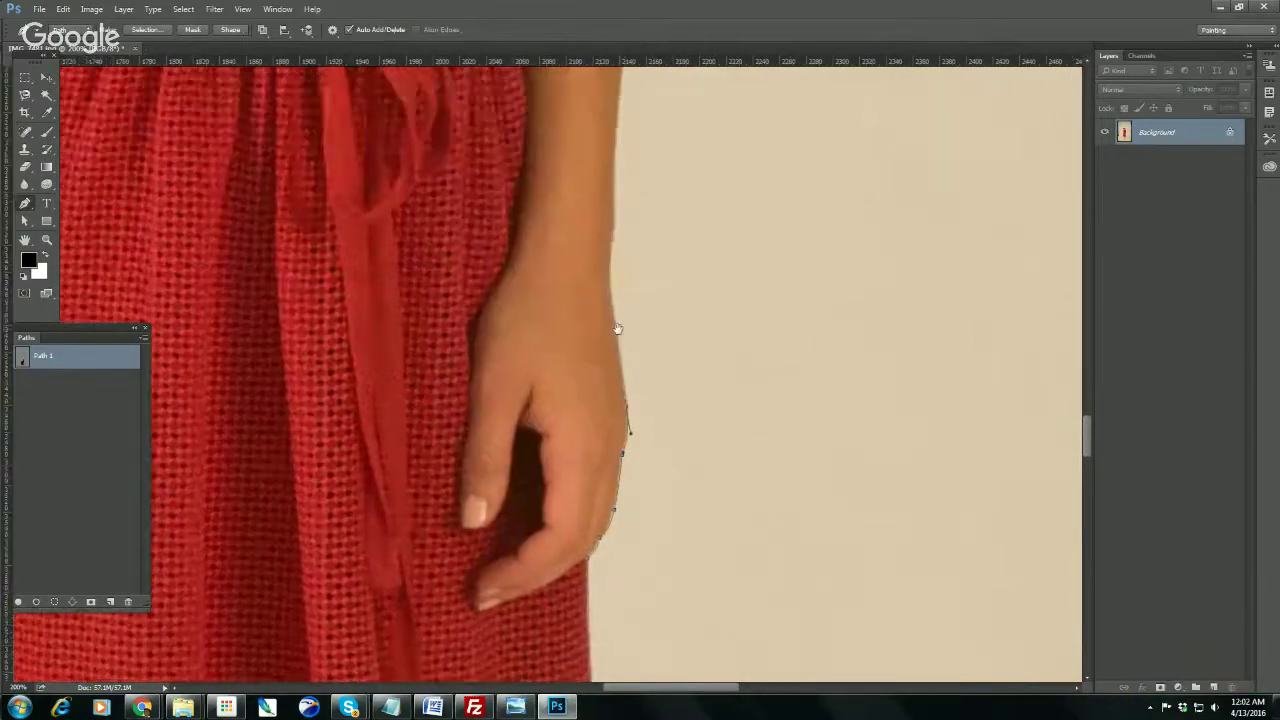
drag(605, 248, 608, 391)
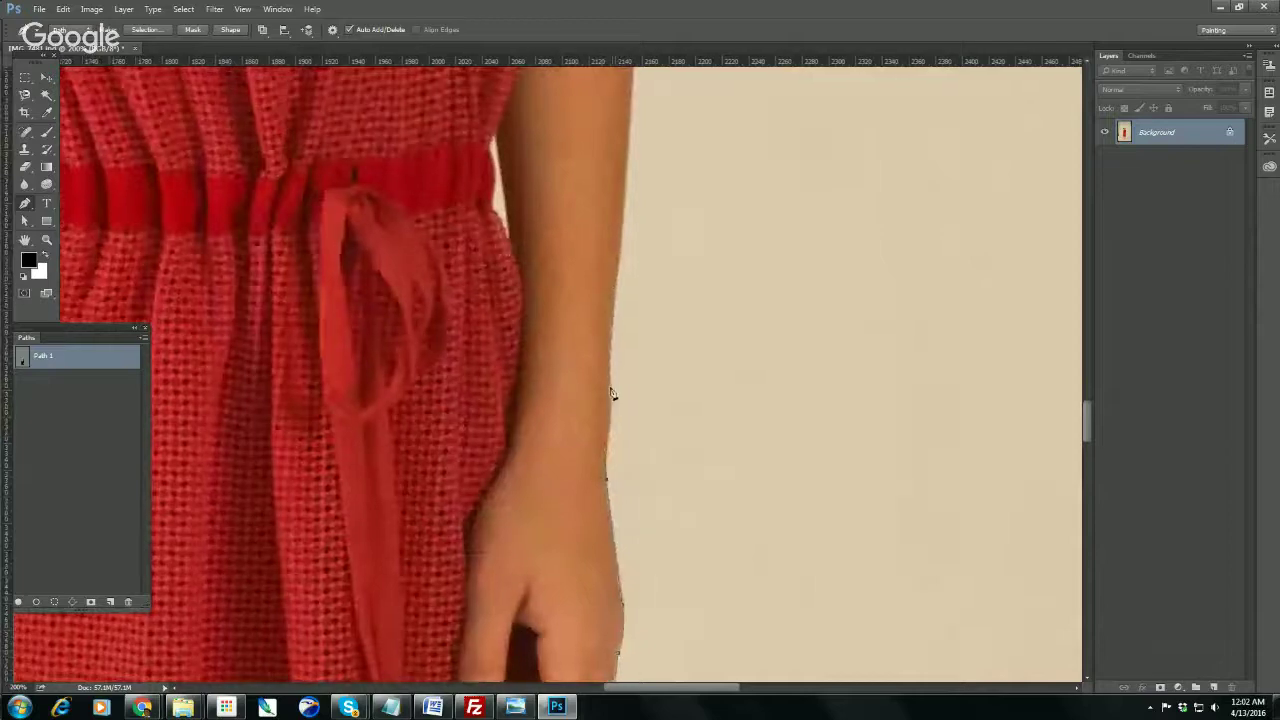
- Trace the outer edge of the arm on the image's right from the wrist up to the sleeve
alt+click(612, 337)
drag(630, 304, 639, 484)
drag(627, 361, 625, 318)
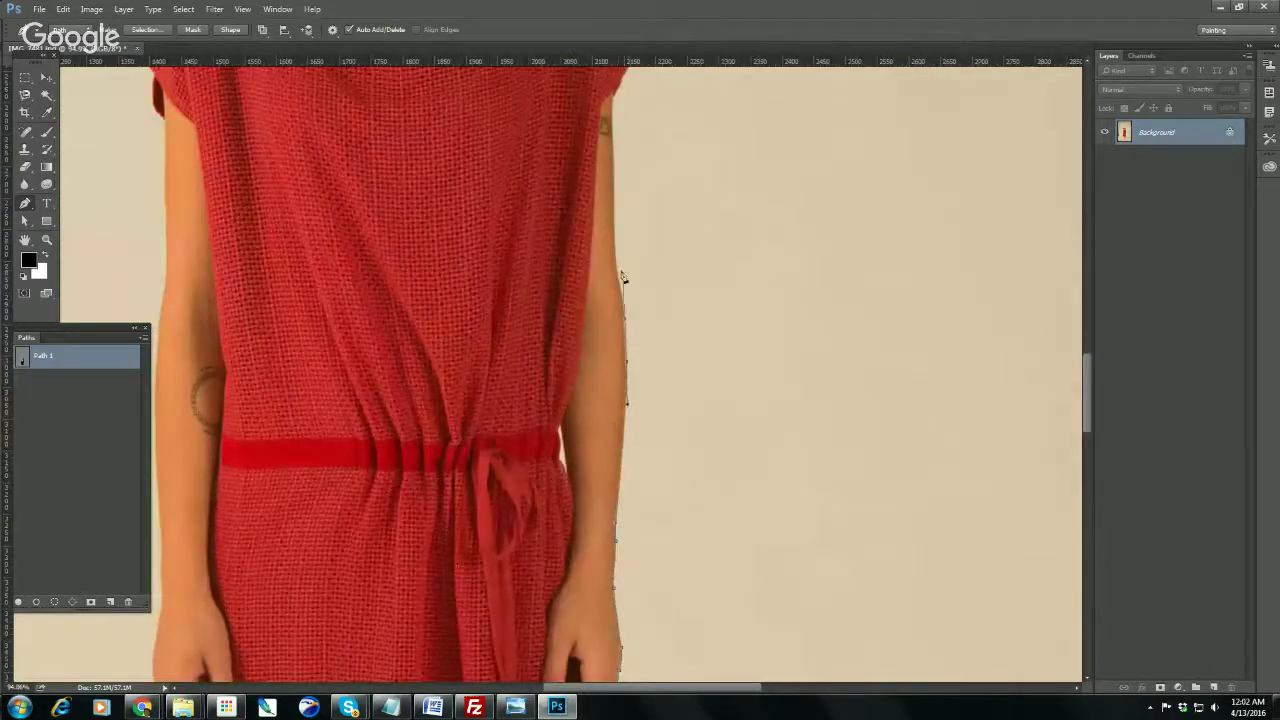
drag(616, 275, 614, 254)
drag(620, 180, 611, 442)
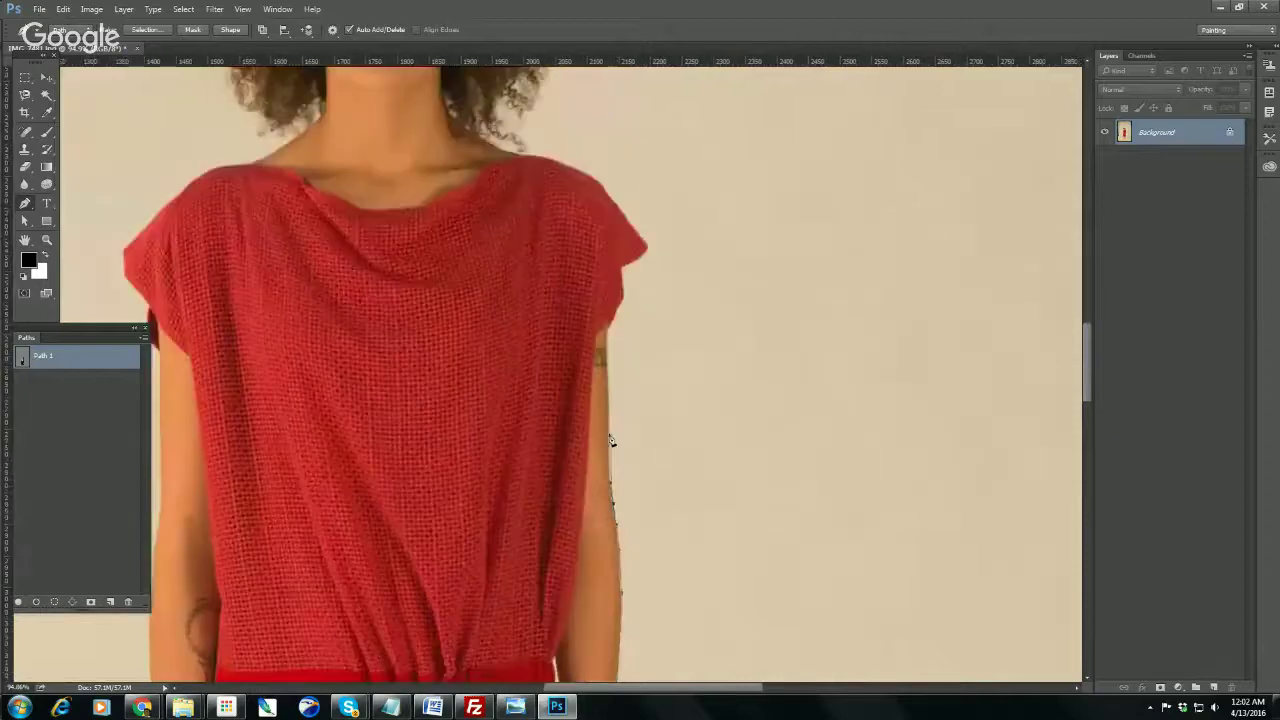
scroll(609, 440, up, 2)
click(606, 349)
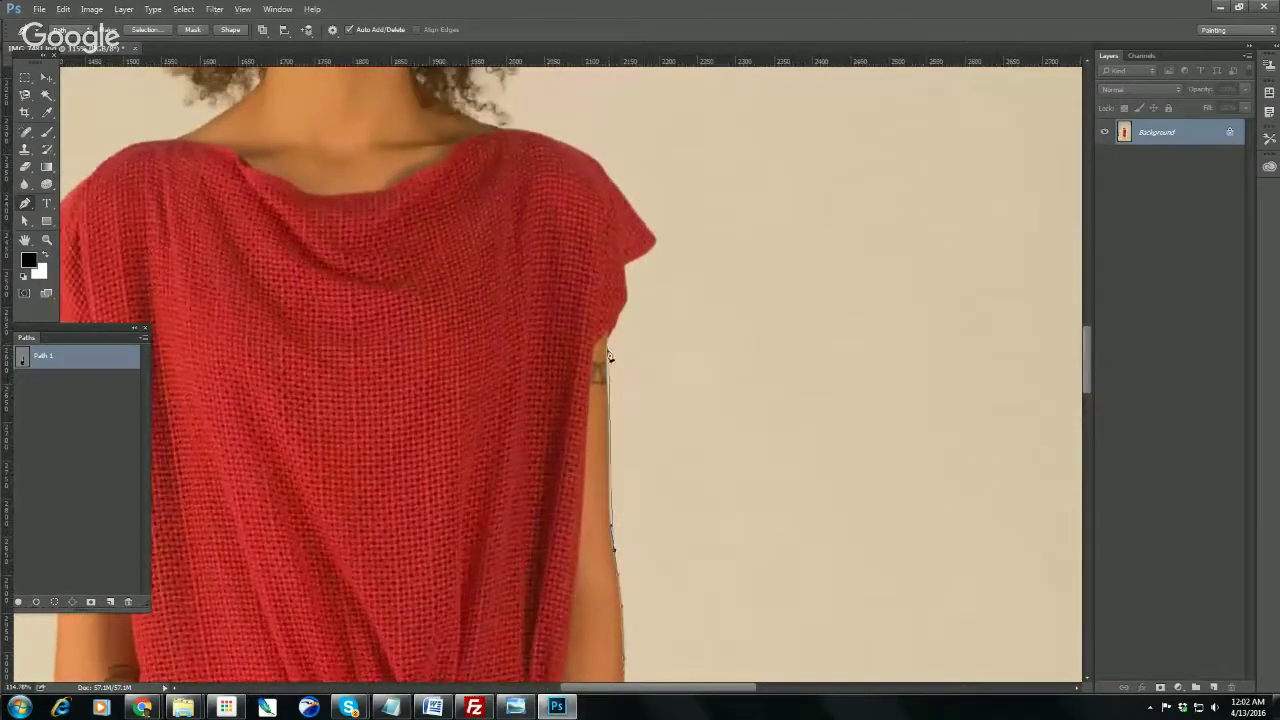
- Trace the sleeve on the image's right around its notch and tip, and along the shoulder to the neck
click(605, 253)
scroll(622, 315, up, 2)
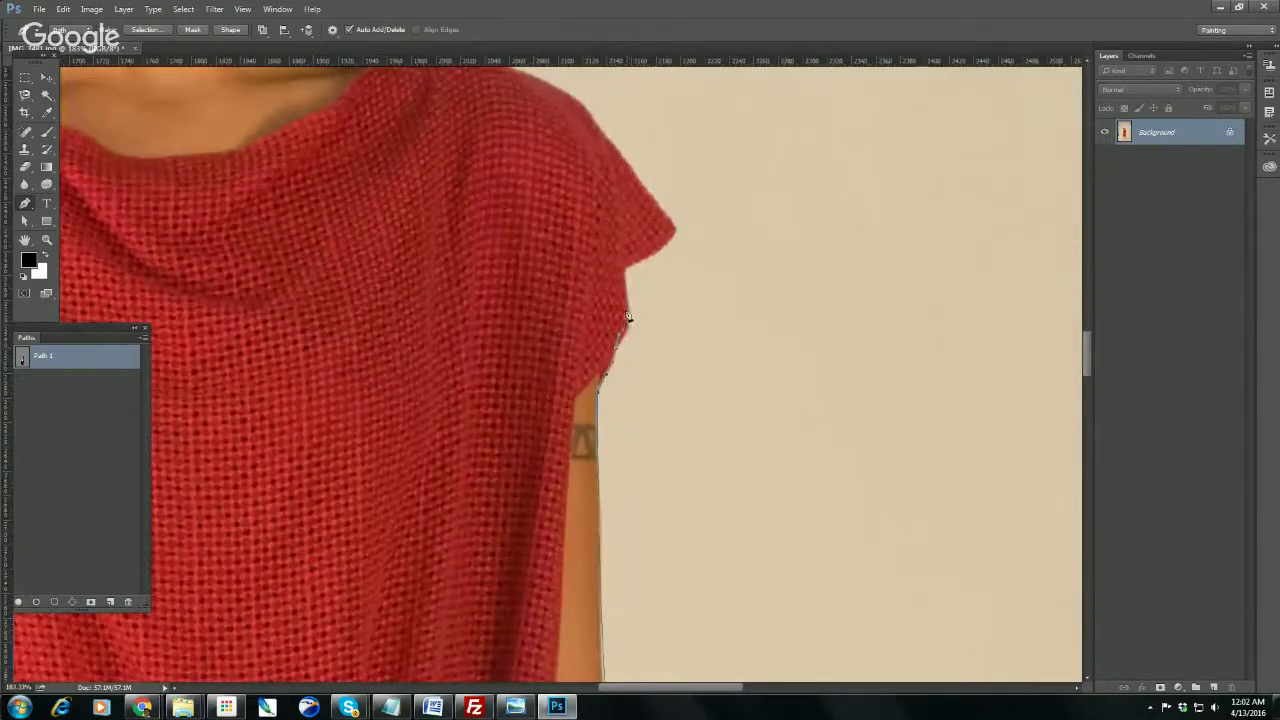
click(624, 268)
drag(638, 279, 580, 430)
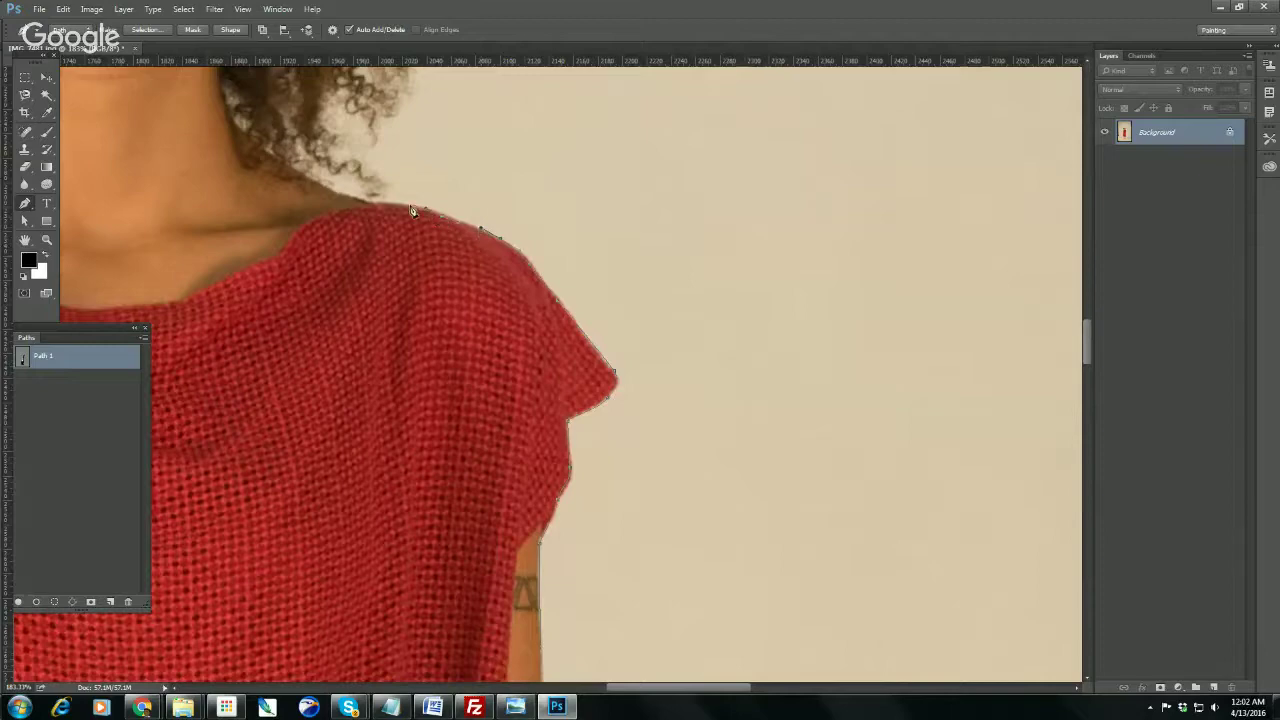
- Draw a loose curved path around the outside of the hair, from one shoulder over the head to the neck's other side
scroll(395, 208, down, 5)
drag(421, 204, 407, 404)
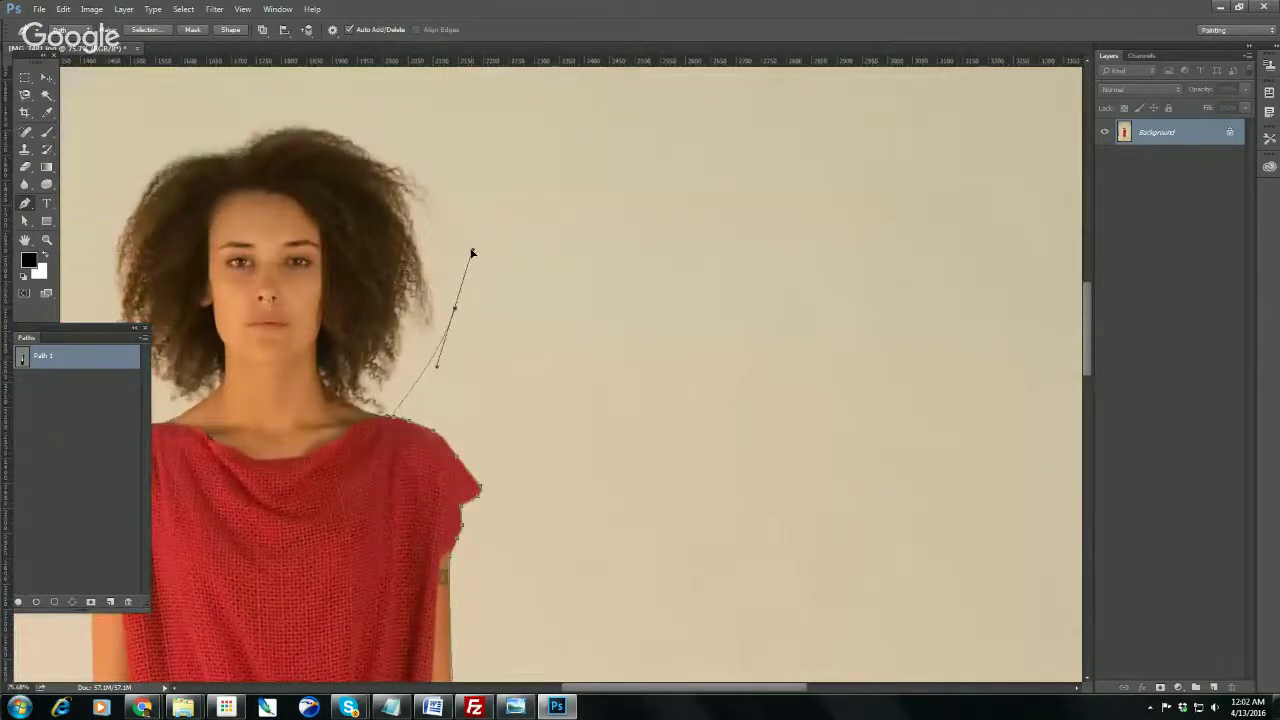
drag(437, 183, 551, 262)
drag(521, 232, 496, 207)
drag(370, 201, 298, 216)
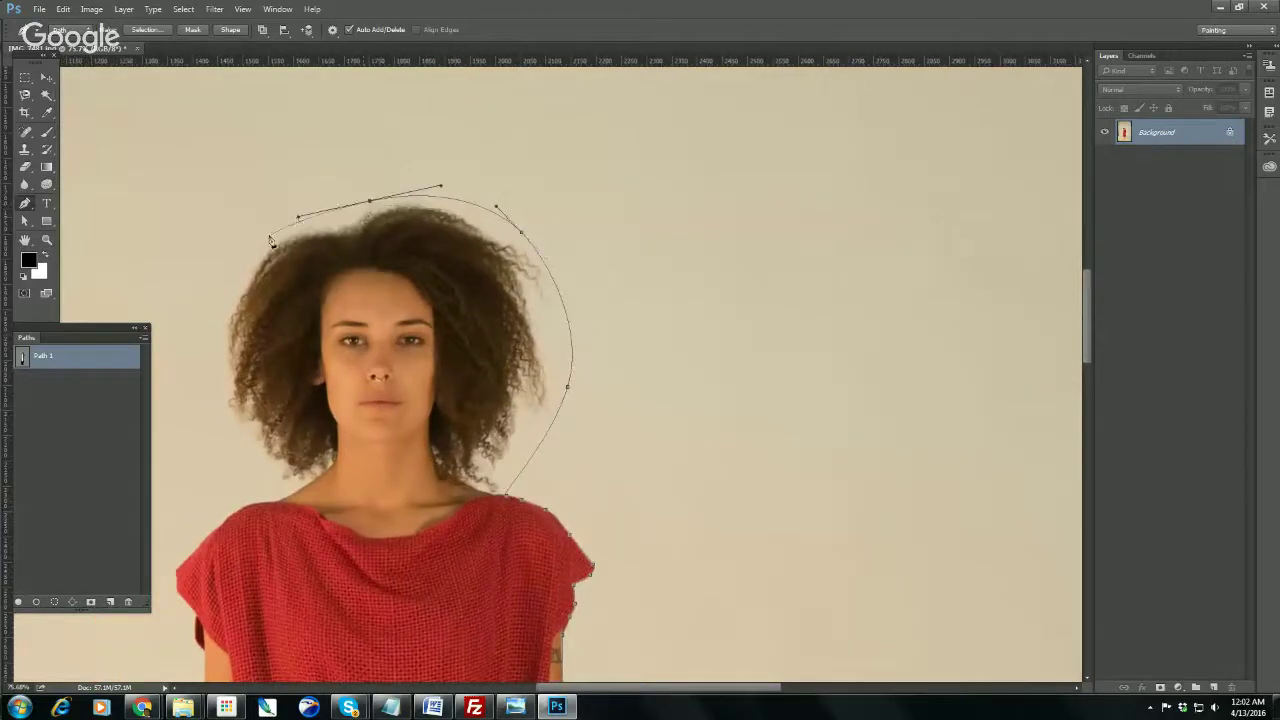
drag(246, 251, 213, 276)
scroll(208, 388, up, 5)
drag(217, 391, 228, 446)
scroll(262, 375, down, 4)
drag(263, 362, 343, 420)
scroll(355, 424, up, 2)
scroll(355, 424, up, 2)
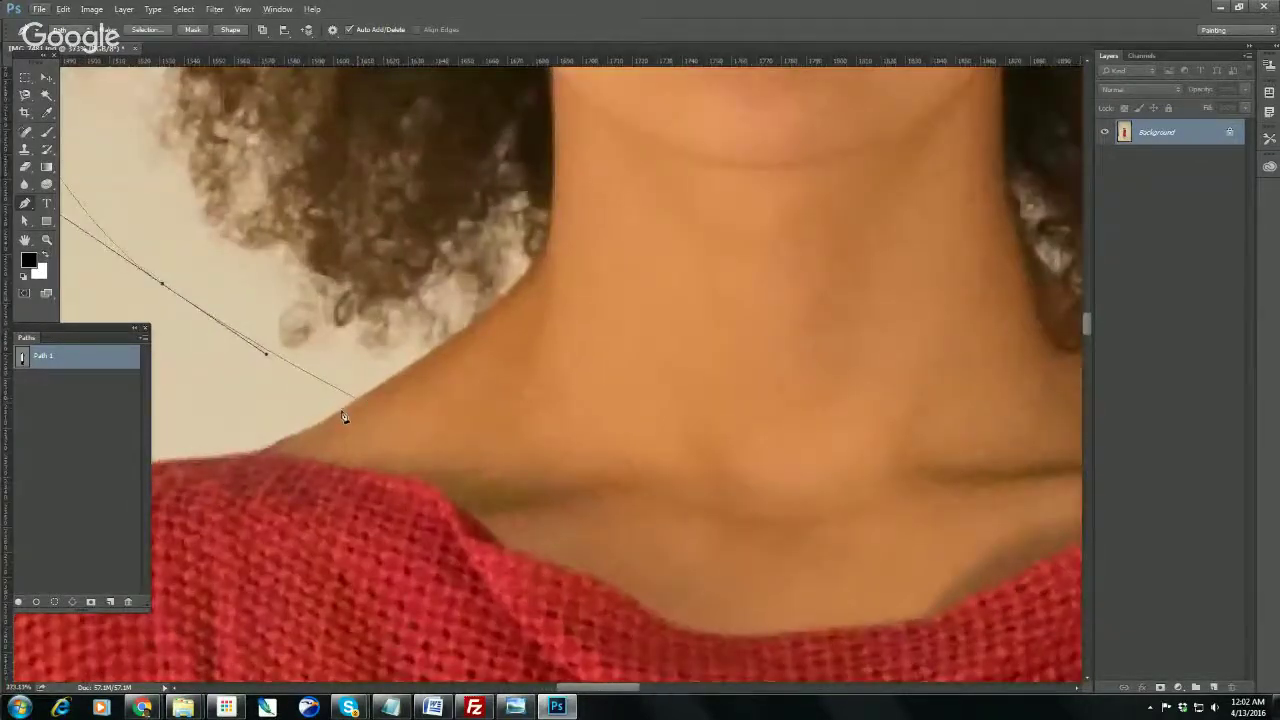
- Trace the neckline edge and shoulder on the image's left down to the sleeve's tip
click(261, 454)
drag(202, 461, 729, 361)
click(670, 369)
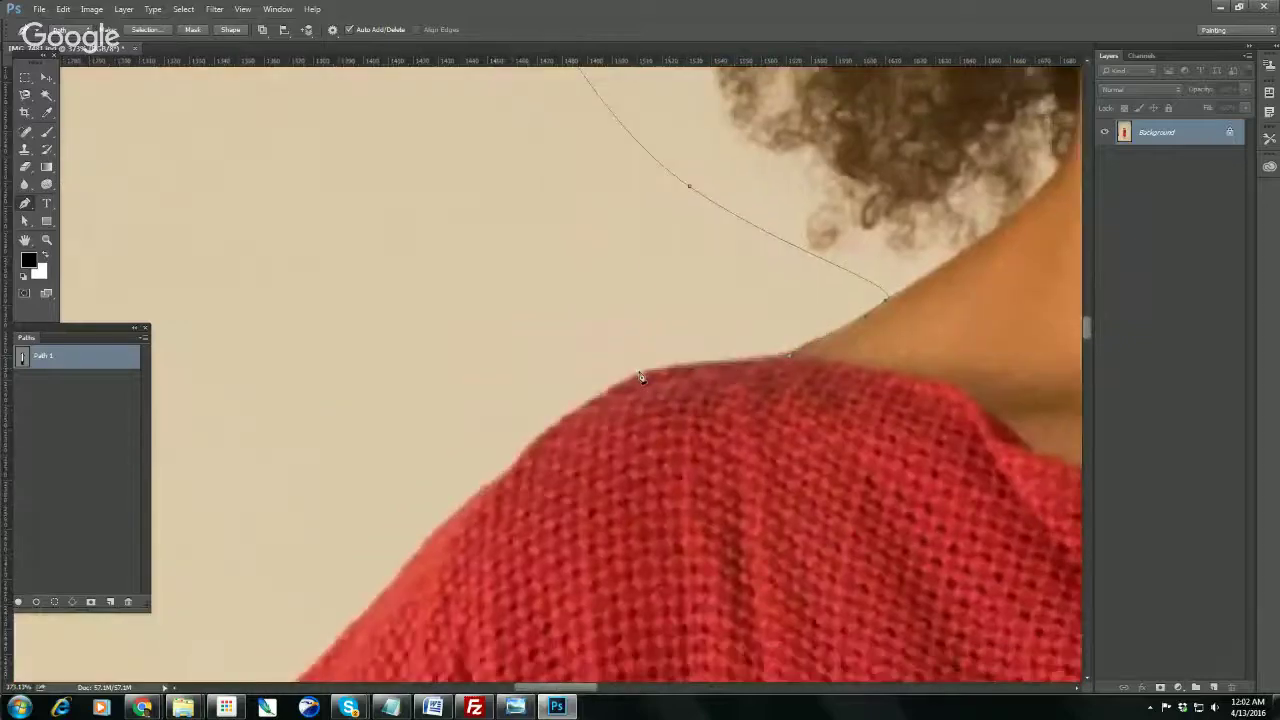
click(637, 373)
drag(504, 480, 409, 563)
scroll(457, 500, down, 1)
drag(477, 476, 588, 318)
drag(514, 336, 490, 351)
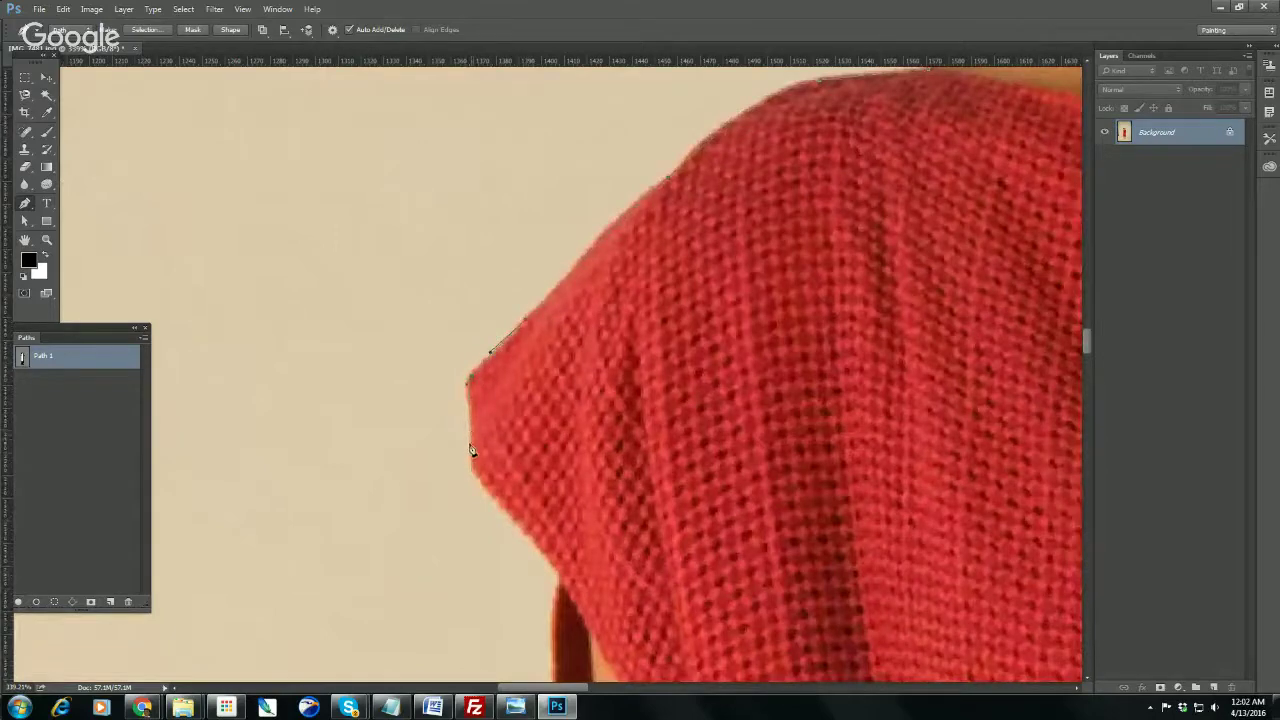
- Trace the sleeve on the image's left below its tip and around the dark inner flap to the arm
drag(470, 452, 469, 462)
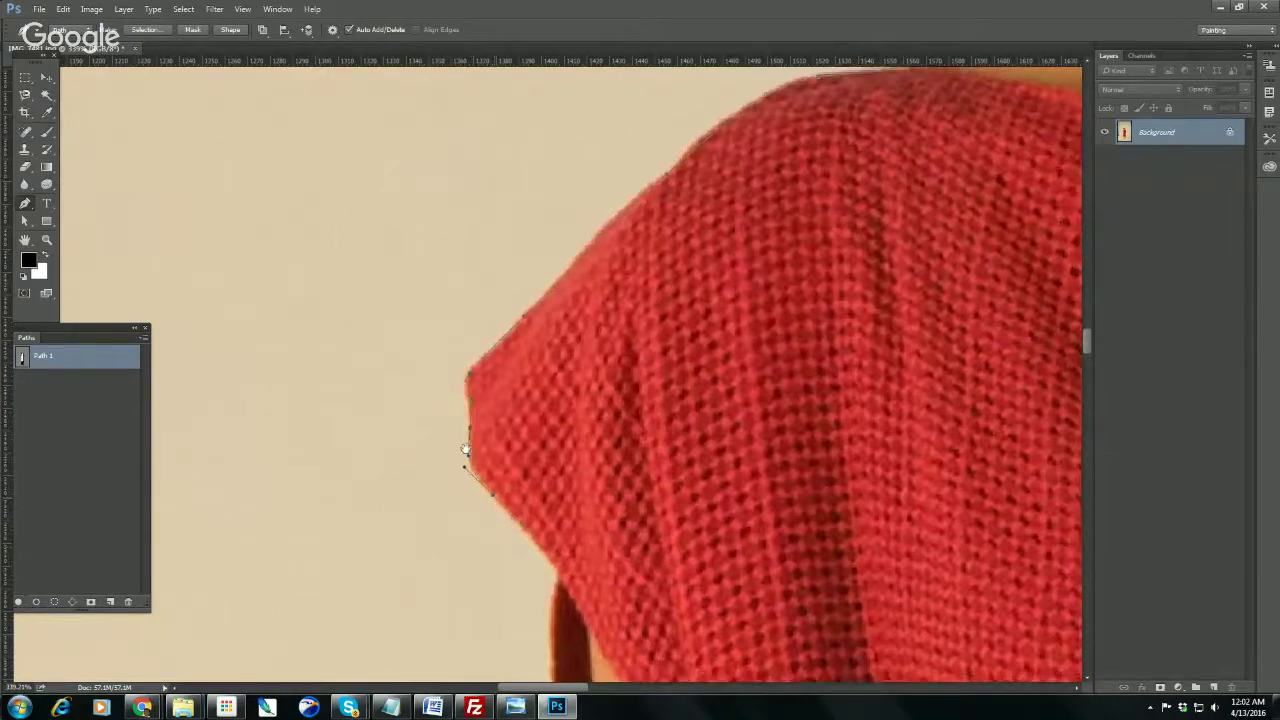
drag(546, 544, 403, 488)
click(438, 528)
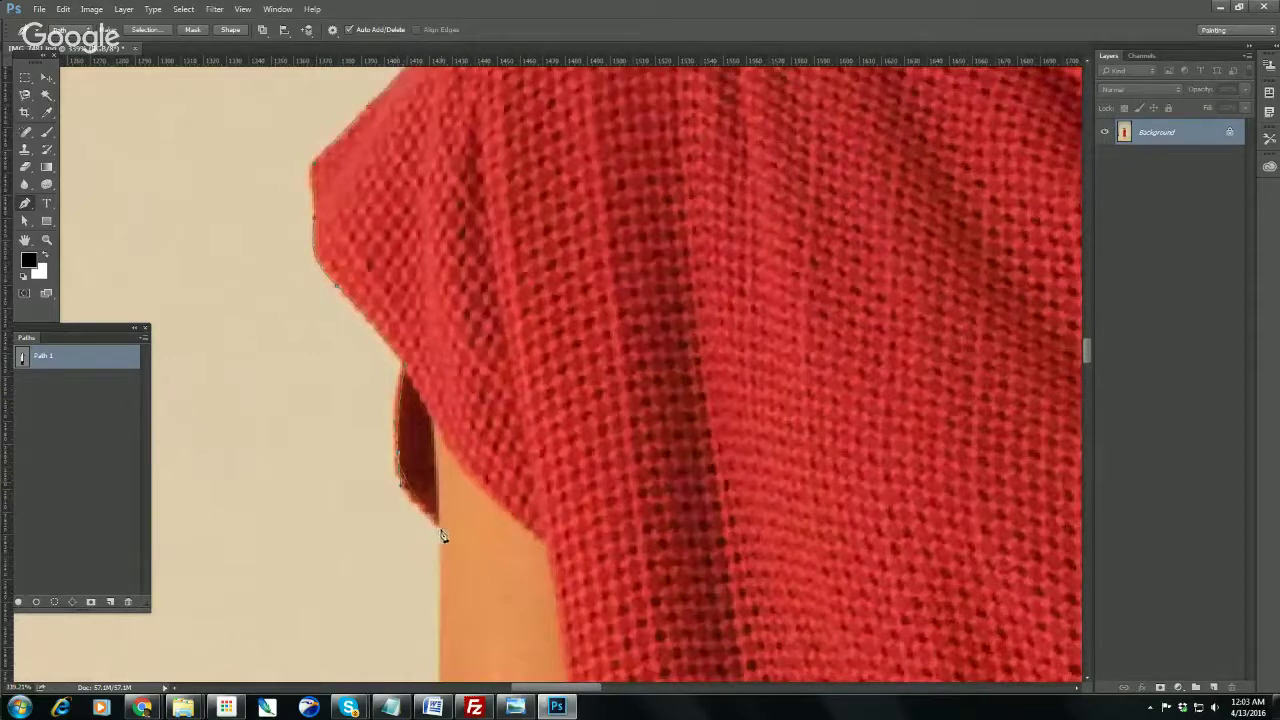
- Trace the outer edge of the upper arm on the image's left from the sleeve down past the elbow
click(437, 622)
drag(437, 622, 409, 271)
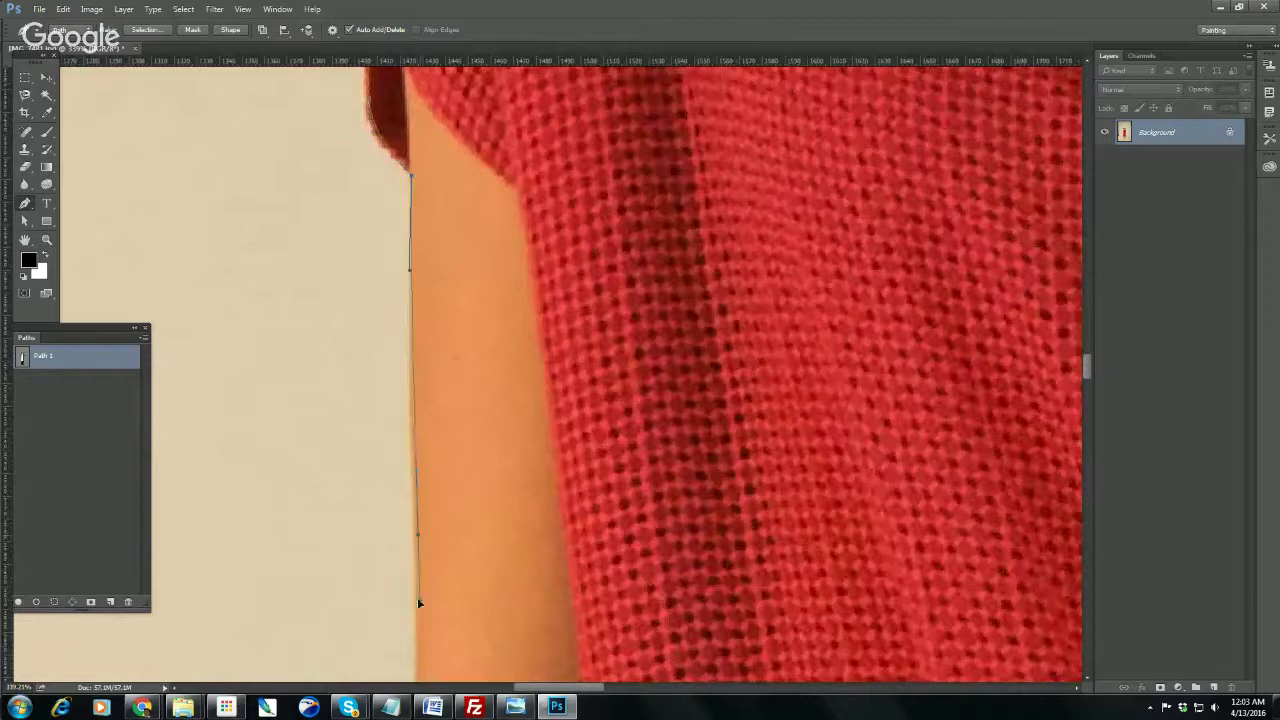
click(417, 597)
drag(463, 509, 396, 227)
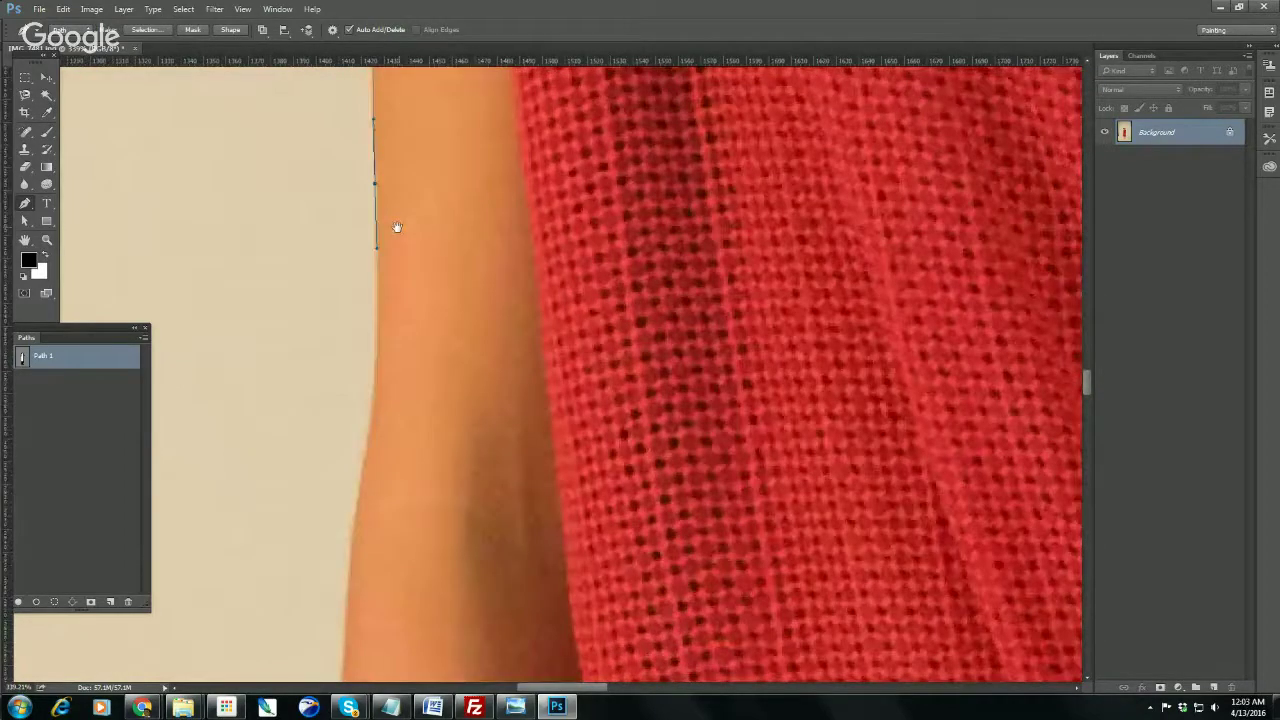
drag(368, 440, 346, 289)
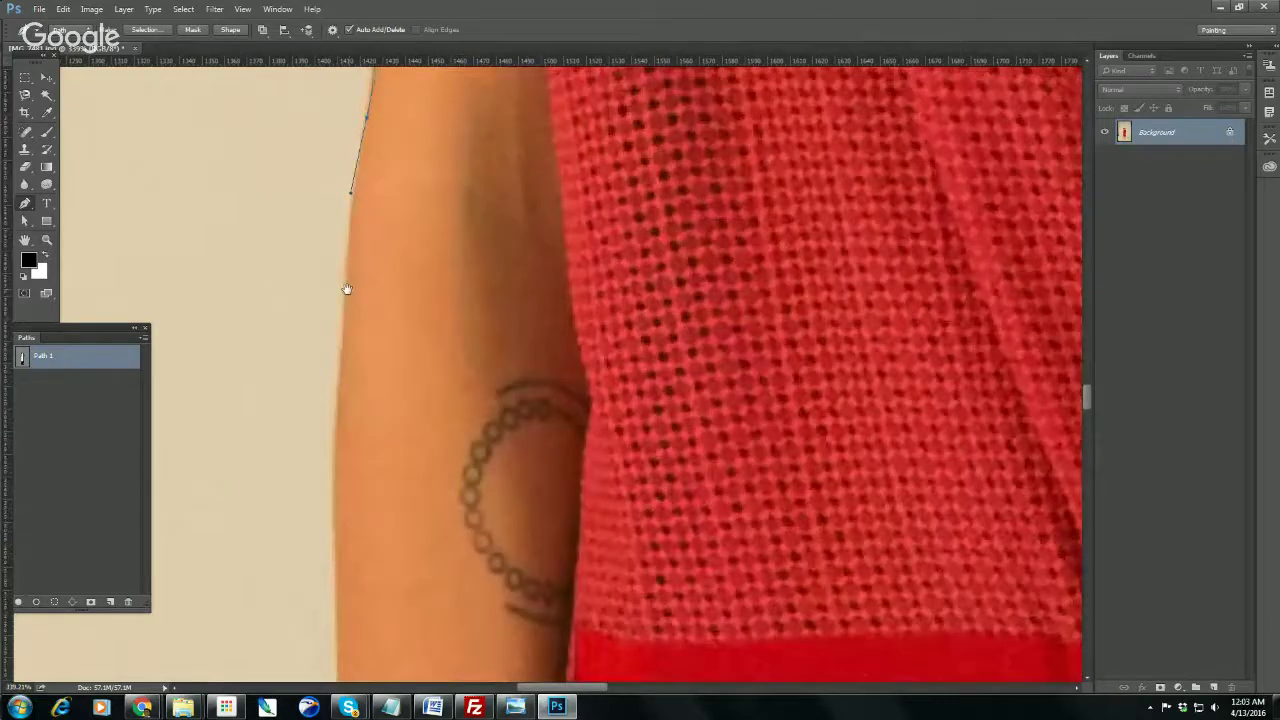
- Trace the outer edge of the forearm on the image's left from below the elbow down to the wrist
drag(341, 342, 334, 410)
drag(338, 552, 335, 303)
drag(334, 430, 333, 530)
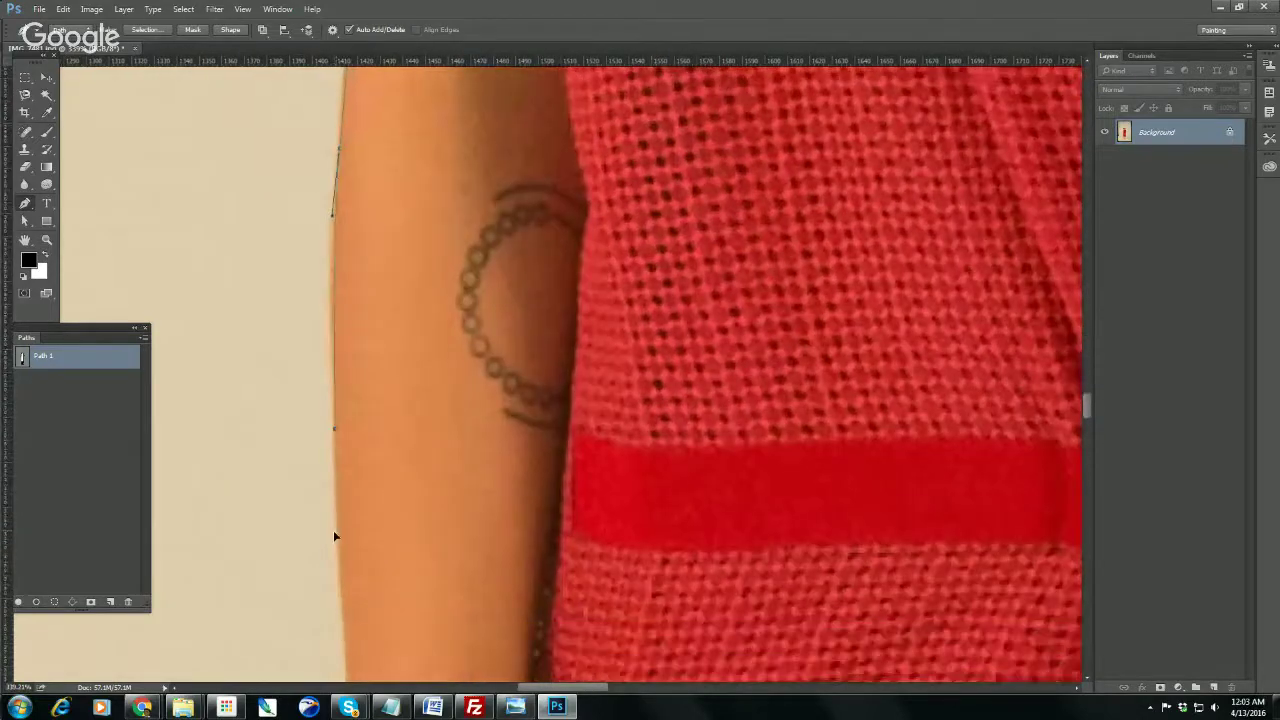
click(332, 256)
drag(335, 292, 316, 114)
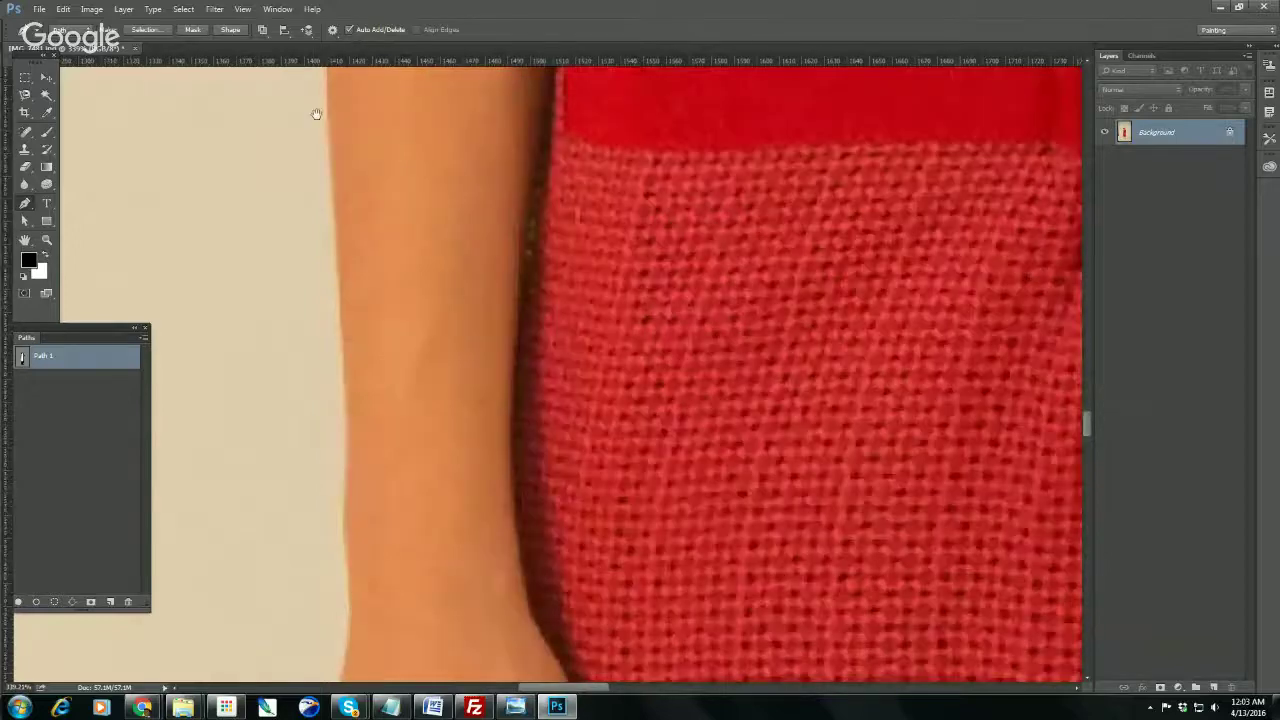
drag(344, 376, 346, 447)
drag(351, 497, 382, 342)
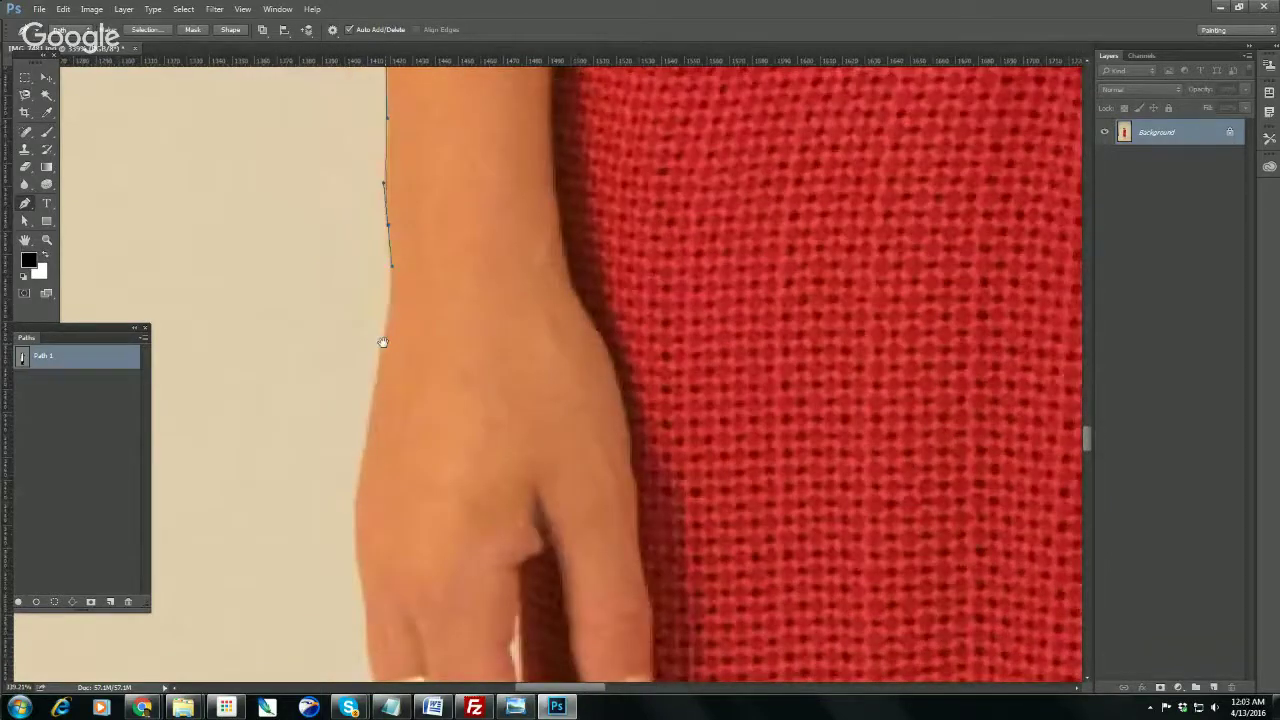
- Trace the outer edge of the hand on the image's left from the wrist down around the curled fingers
click(352, 501)
drag(352, 501, 359, 300)
drag(353, 358, 363, 395)
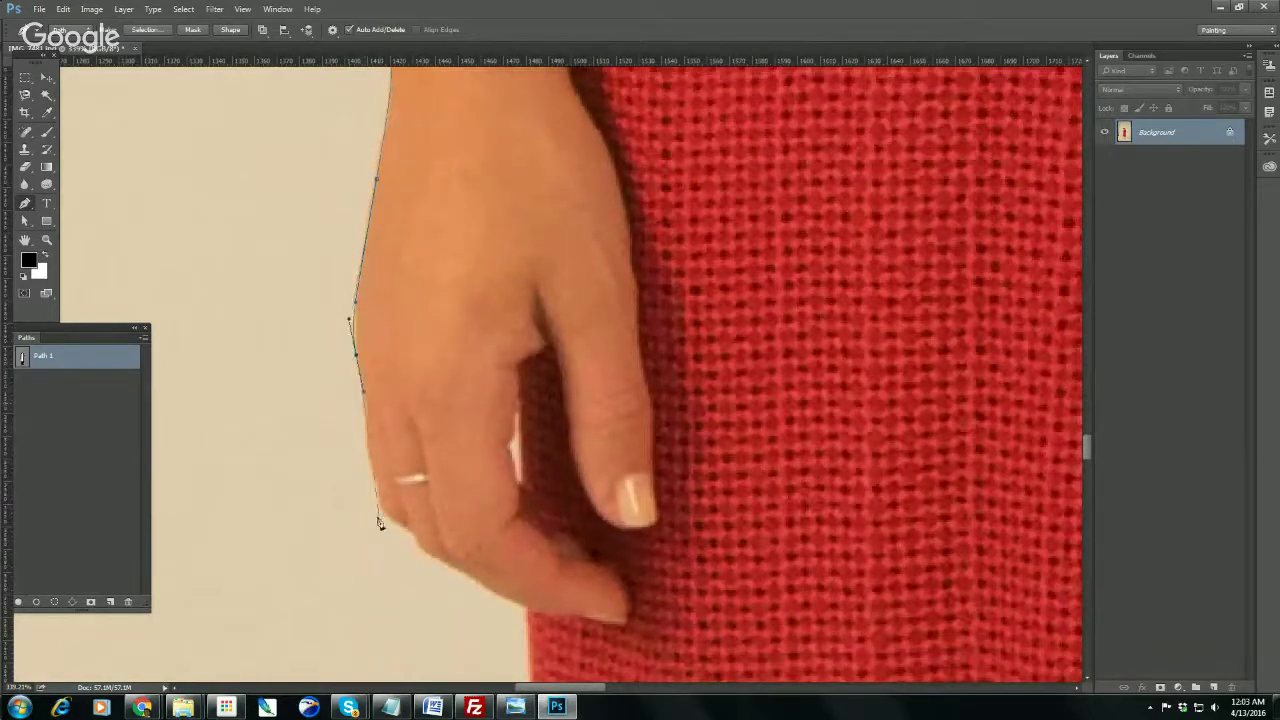
click(379, 504)
drag(452, 566, 465, 574)
- Trace the dress's side on the image's left from the fingers down around the hem corner, and close the path at the leg
drag(528, 614, 450, 117)
drag(471, 425, 462, 530)
drag(527, 640, 514, 196)
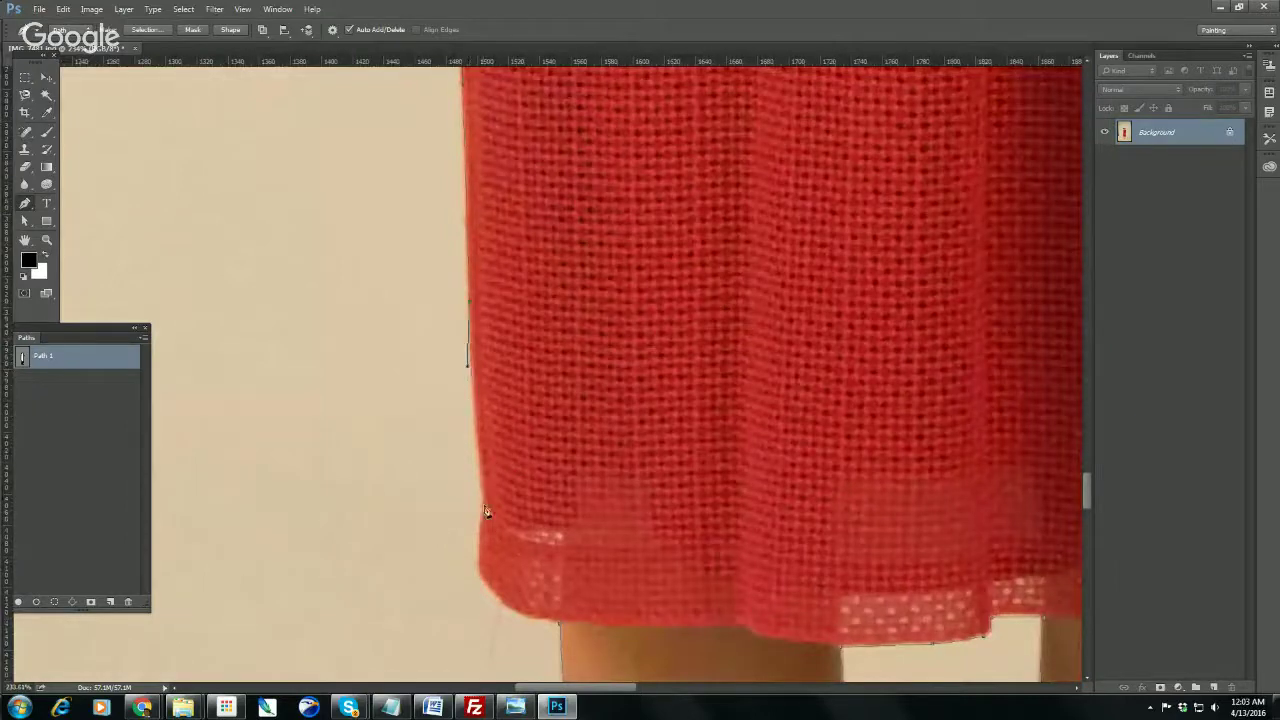
drag(481, 563, 479, 586)
drag(557, 623, 263, 408)
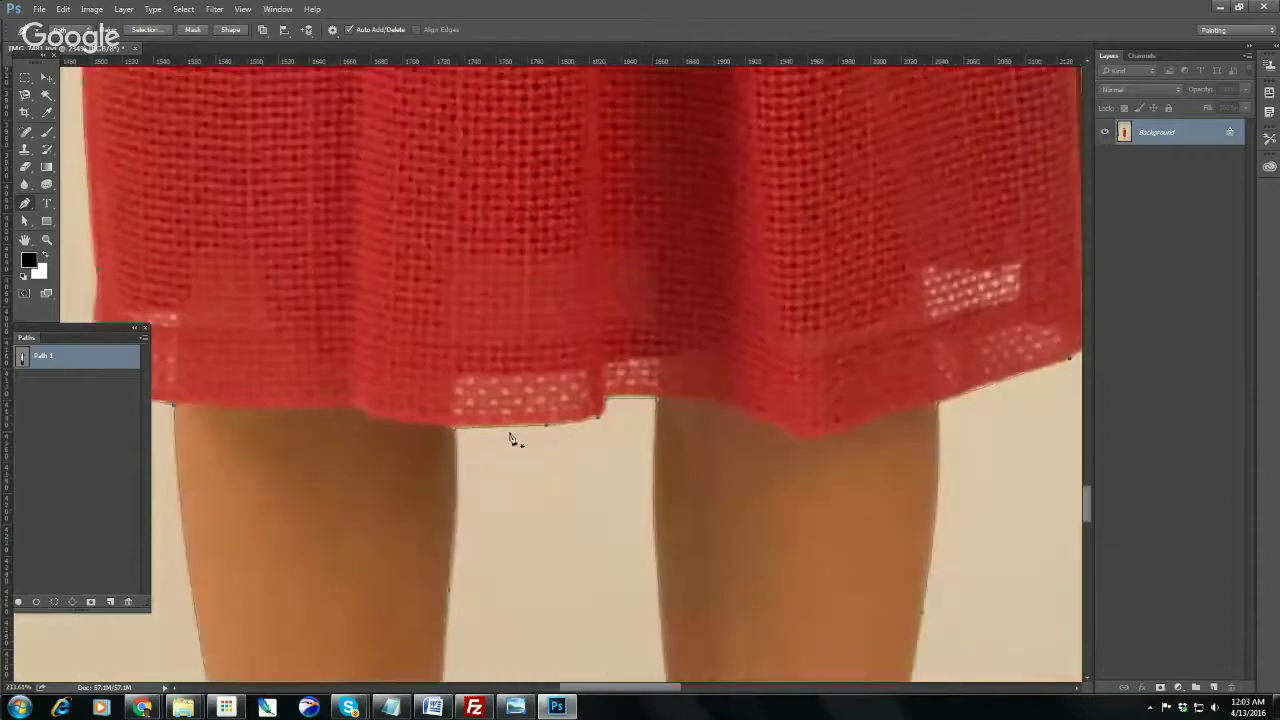
drag(484, 476, 511, 351)
scroll(514, 351, down, 4)
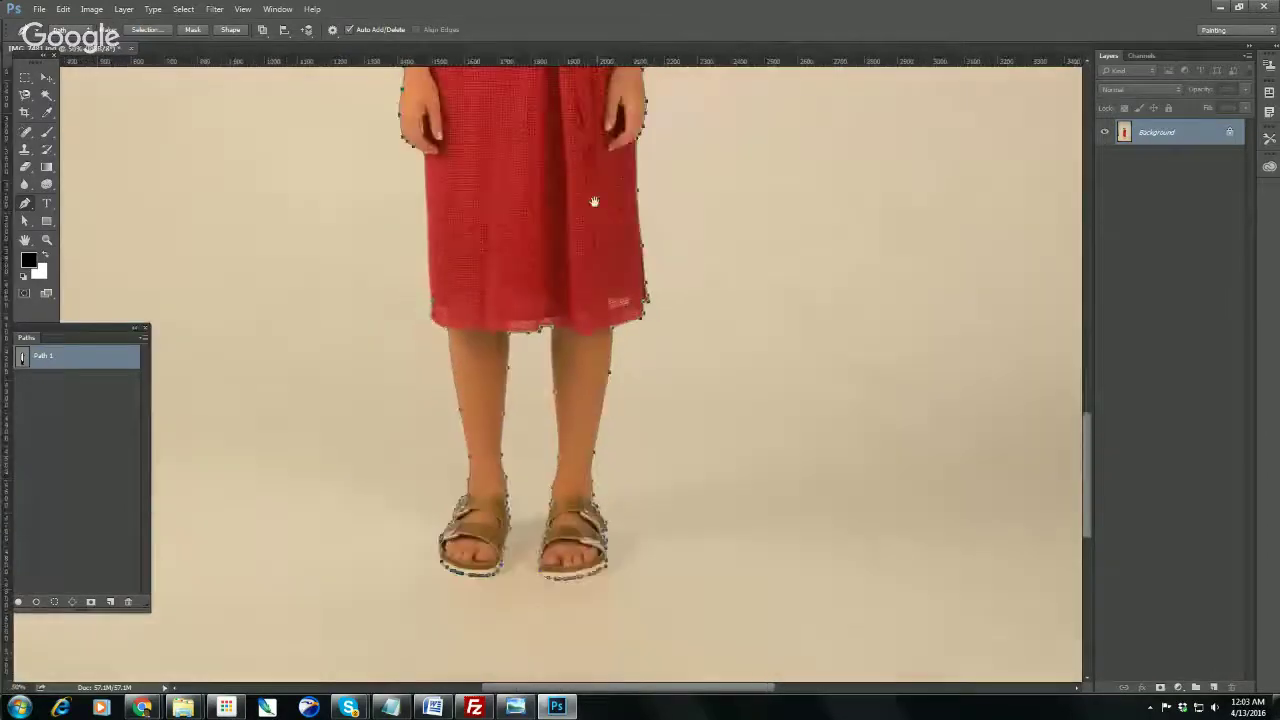
- Trace the small background gap between the waistband and the arm on the image's right as part of the path
drag(594, 202, 602, 372)
scroll(620, 168, up, 4)
drag(669, 214, 644, 322)
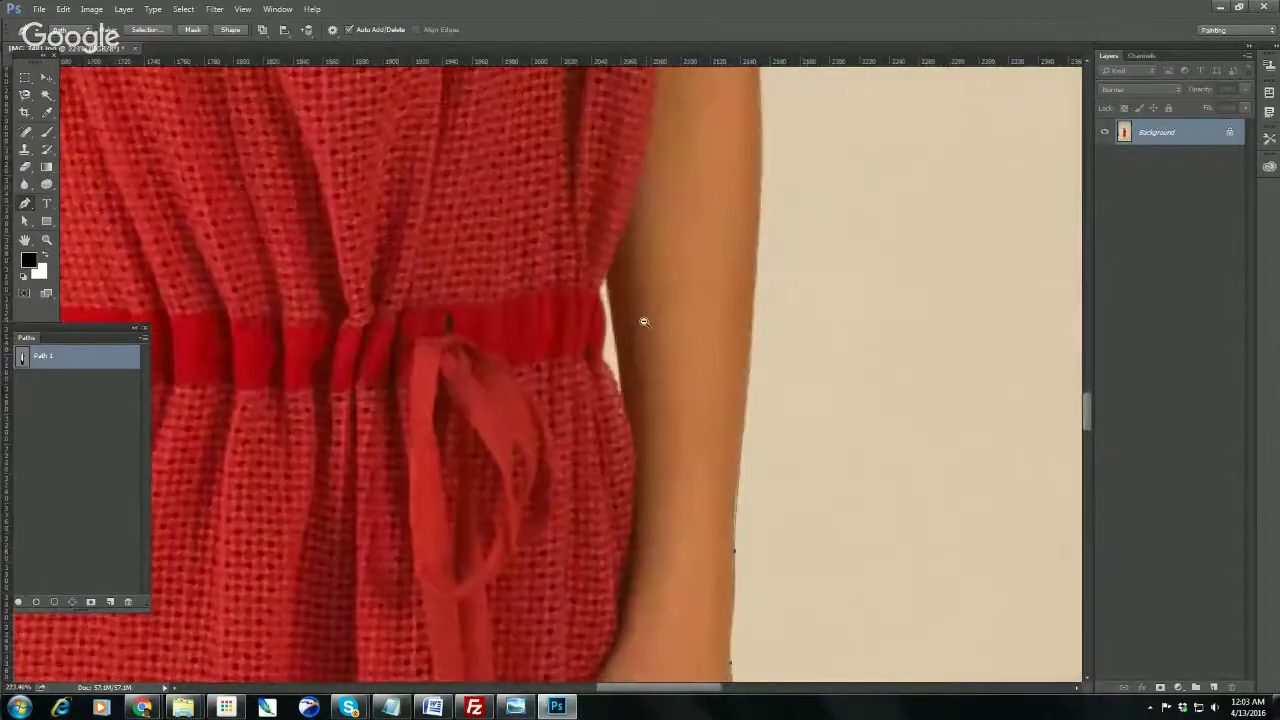
scroll(644, 321, down, 6)
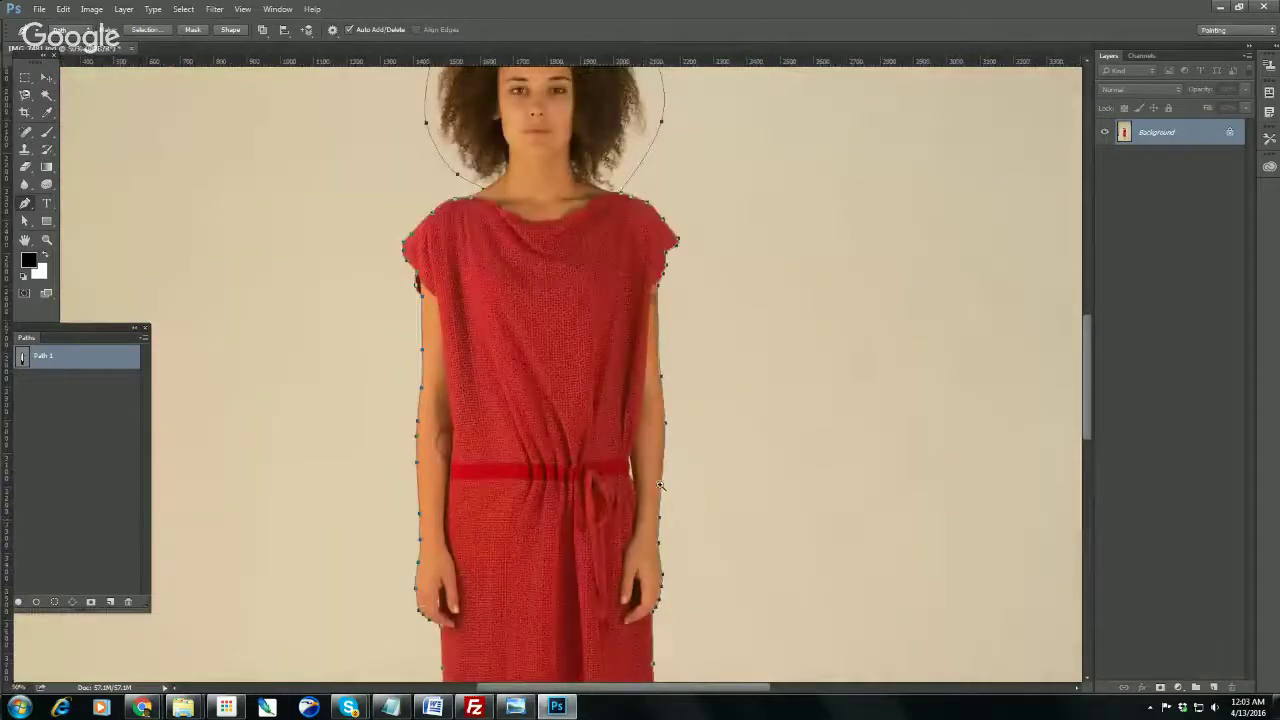
scroll(660, 485, up, 6)
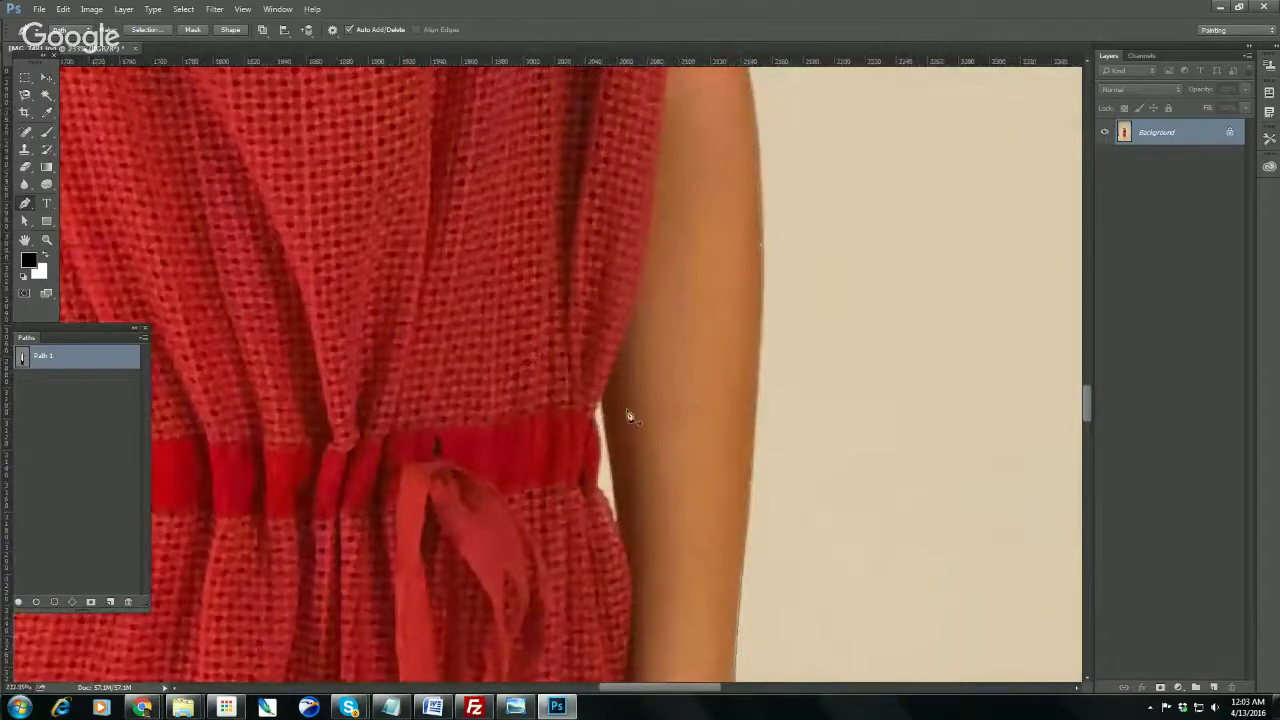
click(617, 522)
click(599, 489)
drag(593, 414, 580, 387)
scroll(596, 415, down, 6)
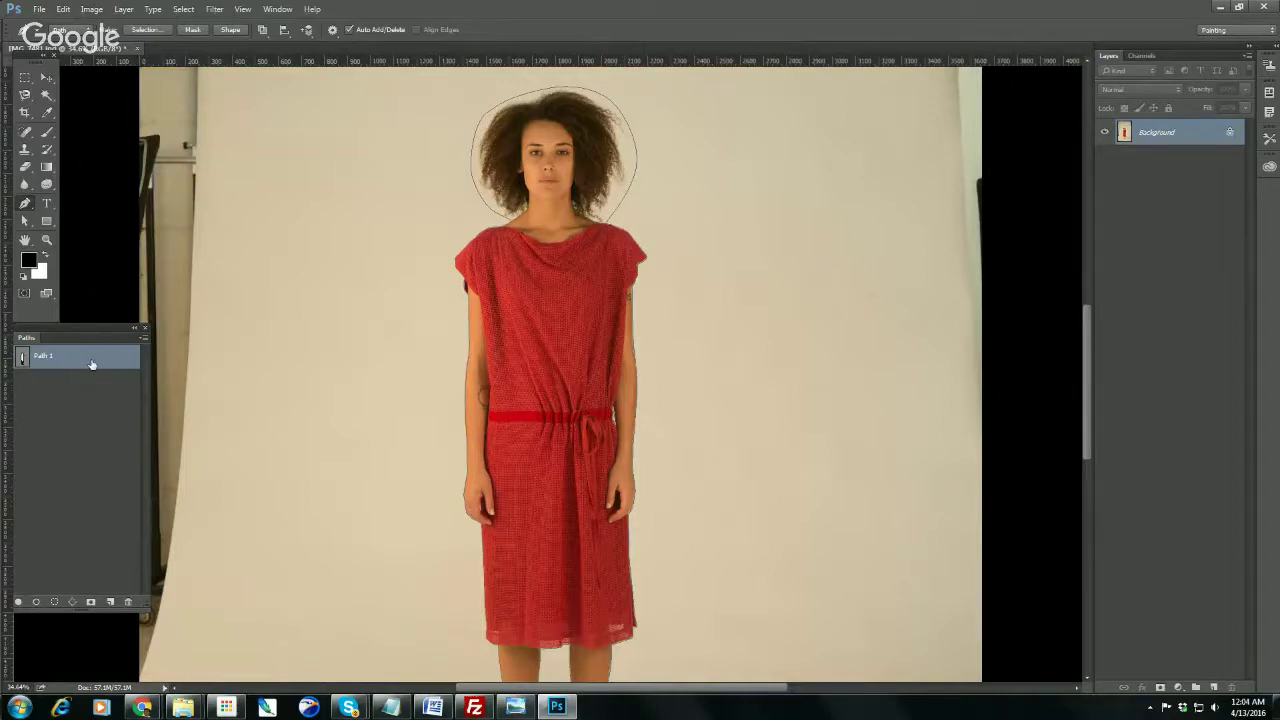
- Load Path 1 as a selection and copy the model from the Background onto a new layer
click(23, 359)
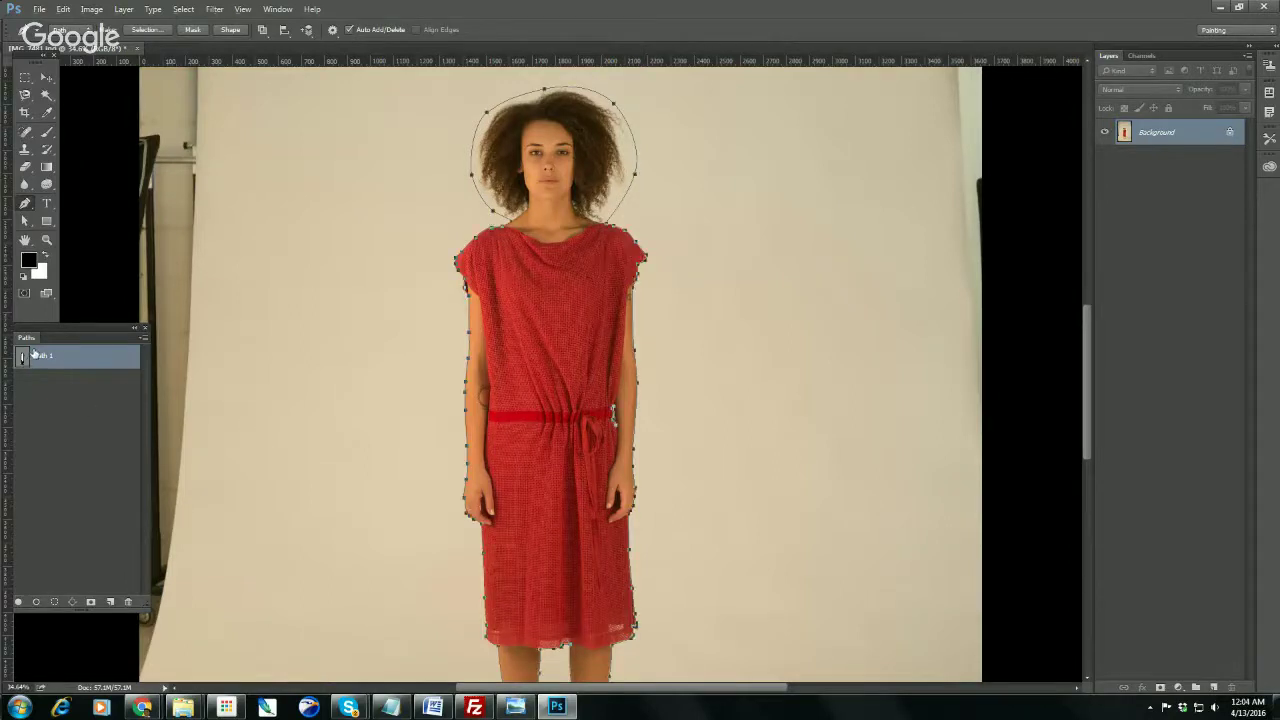
alt+click(508, 334)
alt+click(509, 334)
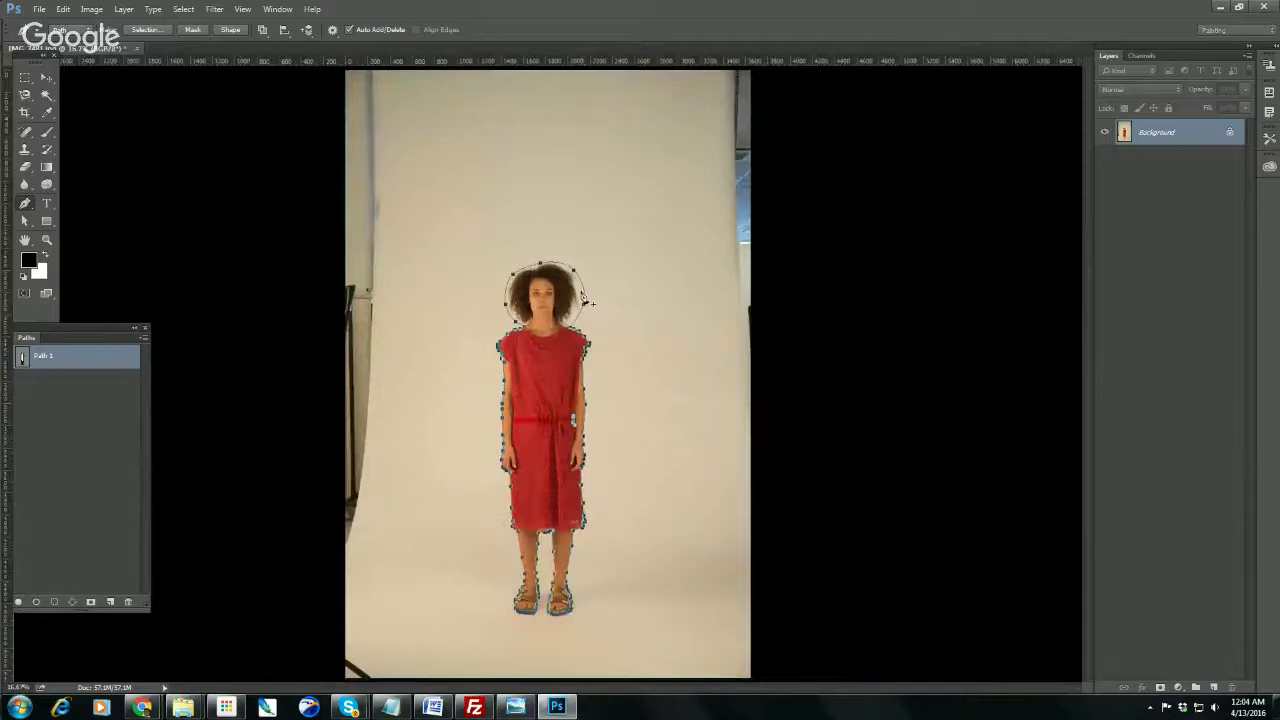
ctrl+click(29, 366)
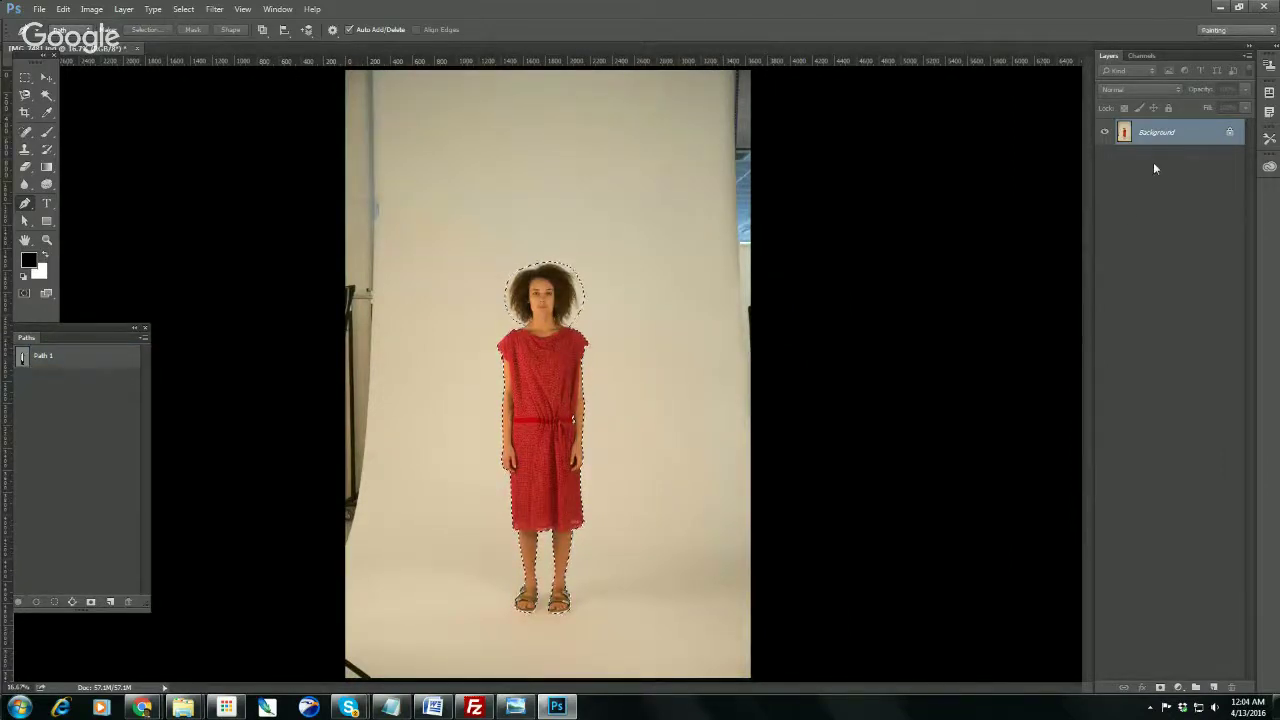
key(ctrl+j)
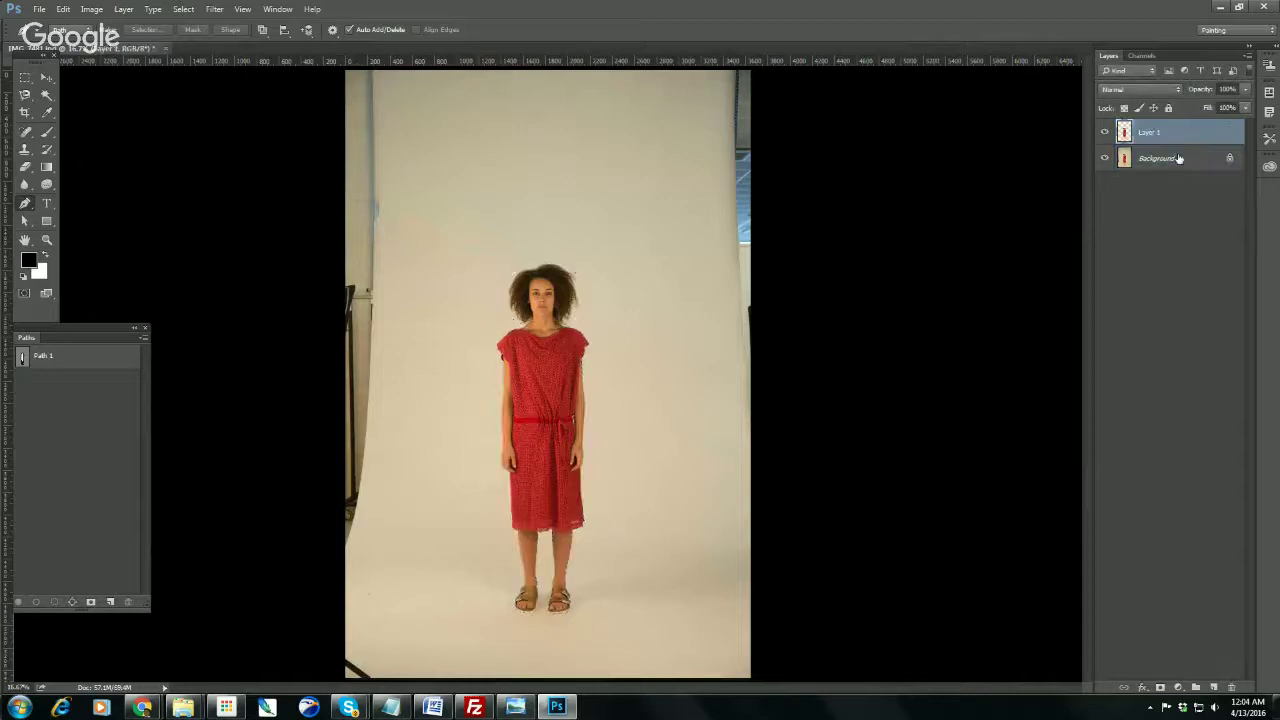
- Add a new layer directly above the Background and fill it with a very light grey
click(1175, 159)
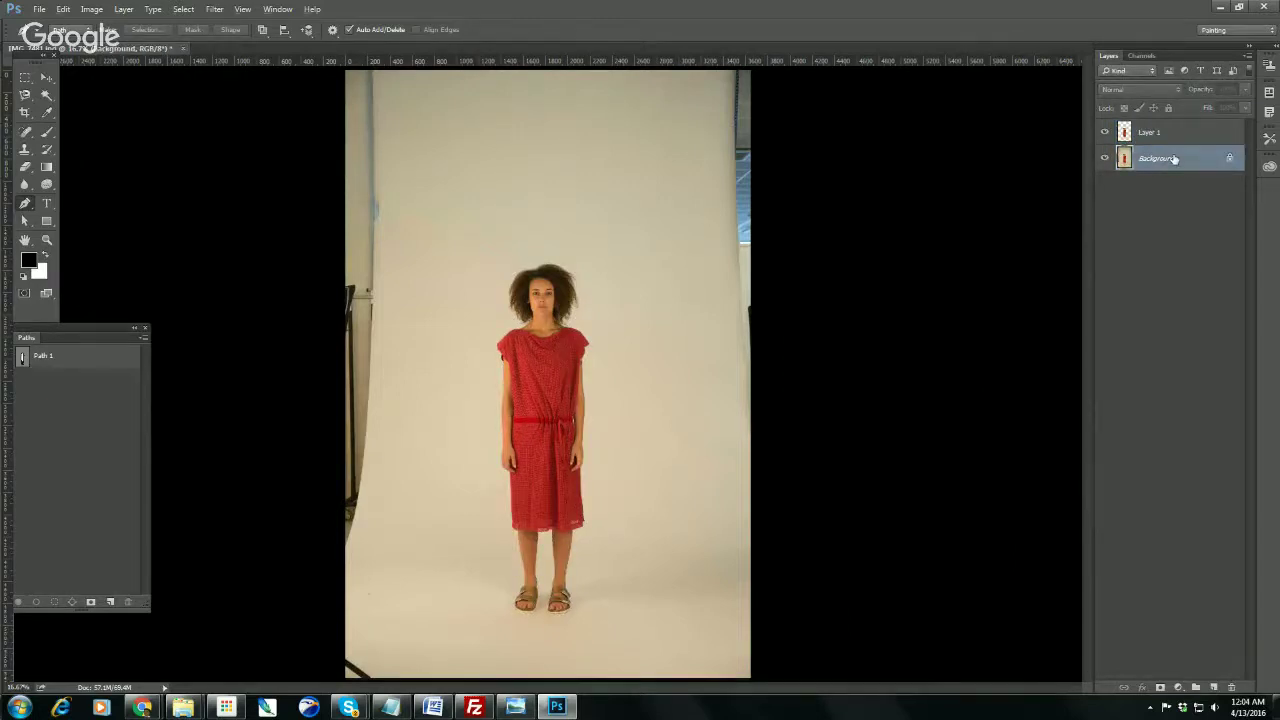
key(ctrl+shift+alt+n)
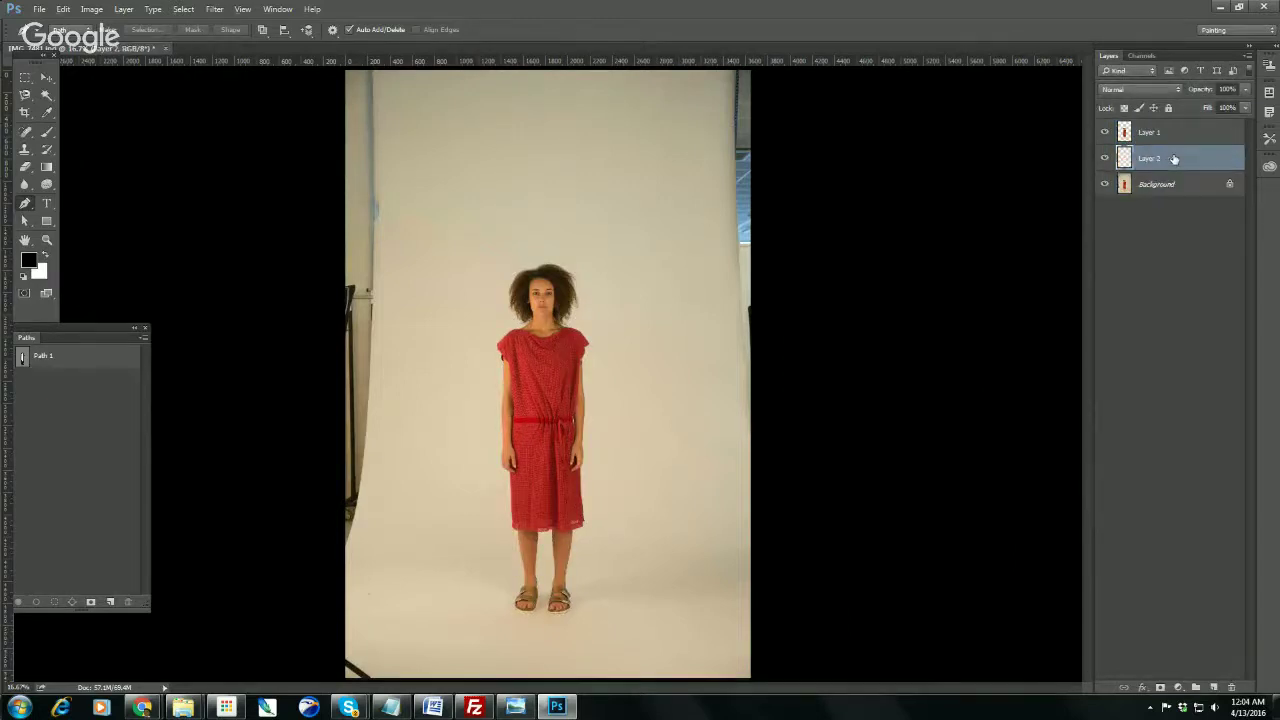
click(28, 261)
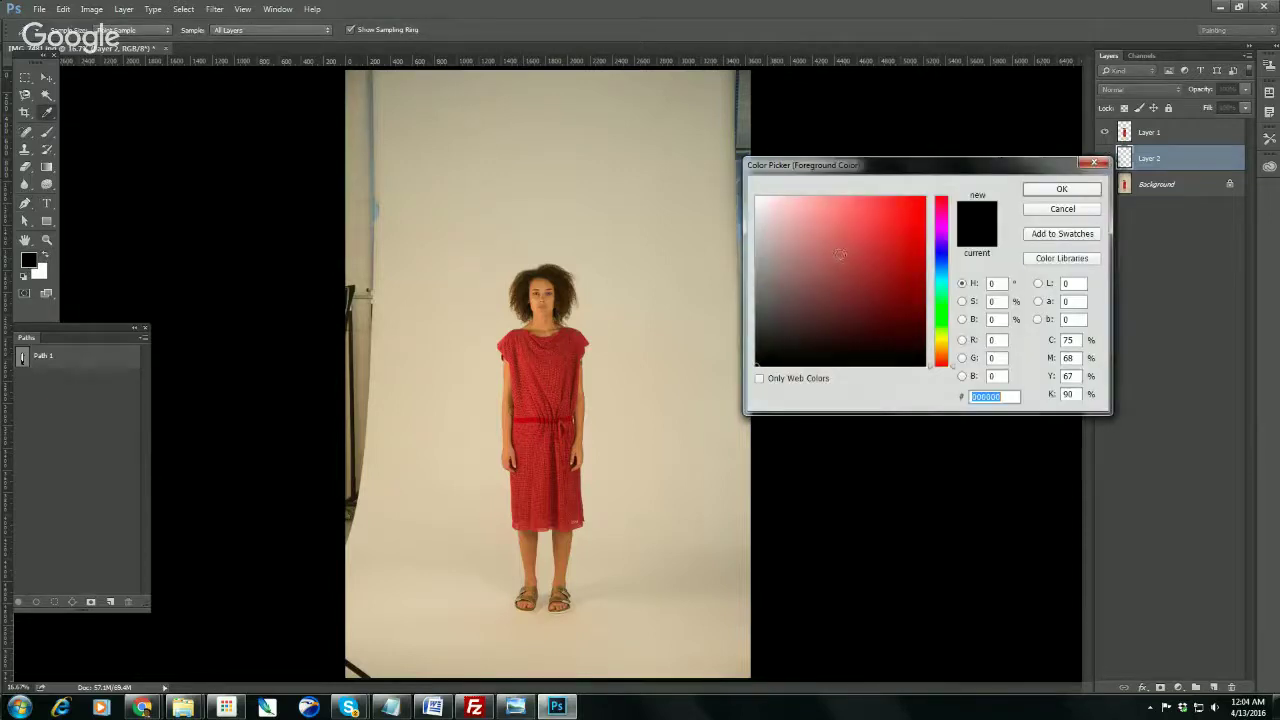
drag(765, 208, 754, 194)
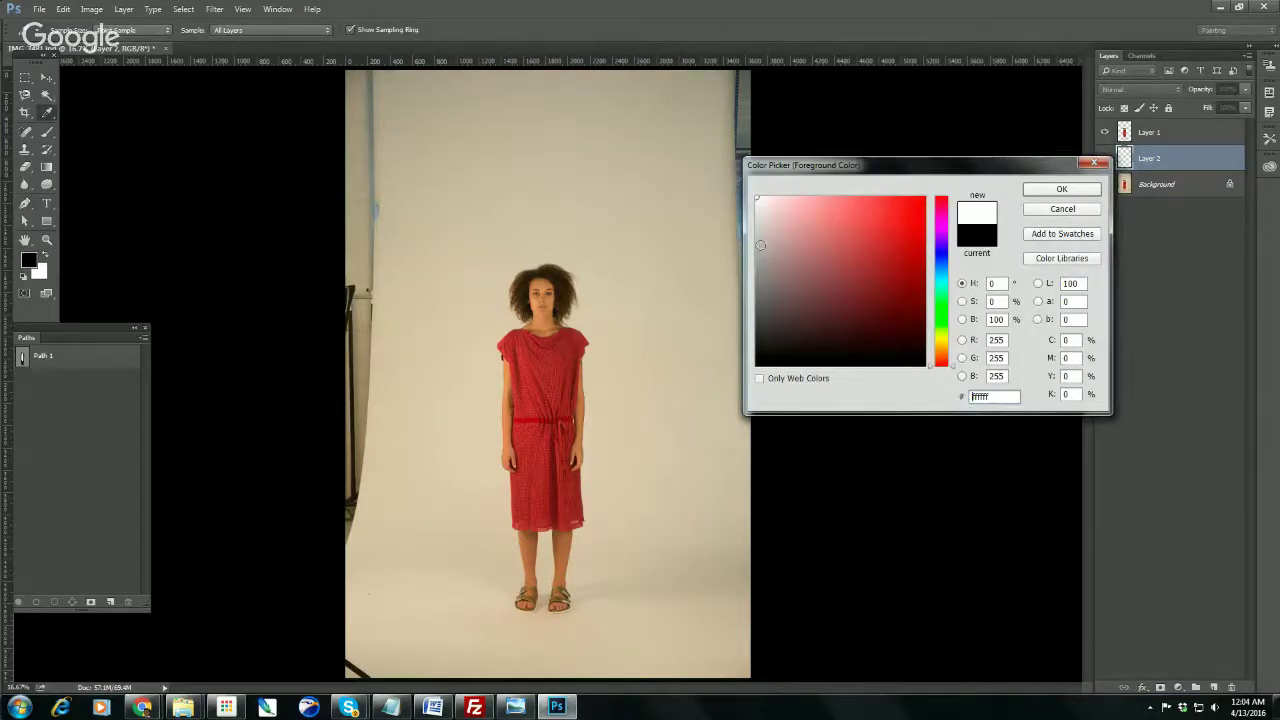
click(732, 216)
click(1060, 191)
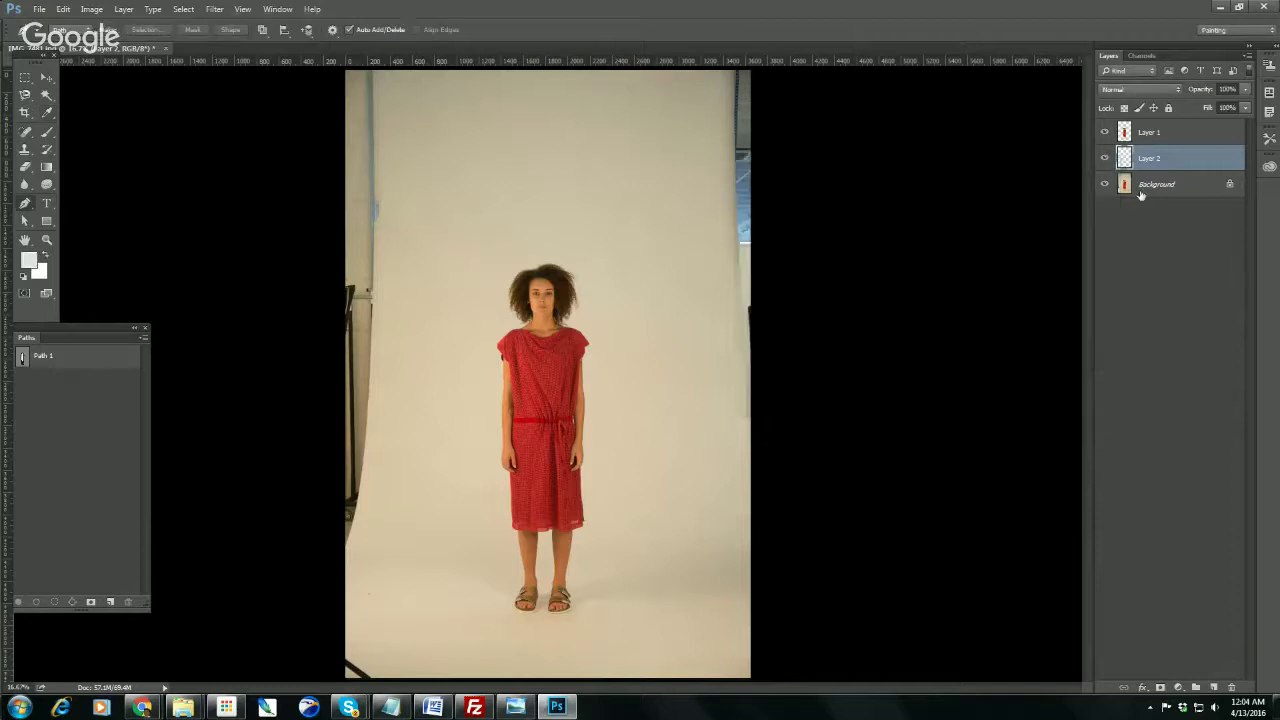
key(alt+BackSpace)
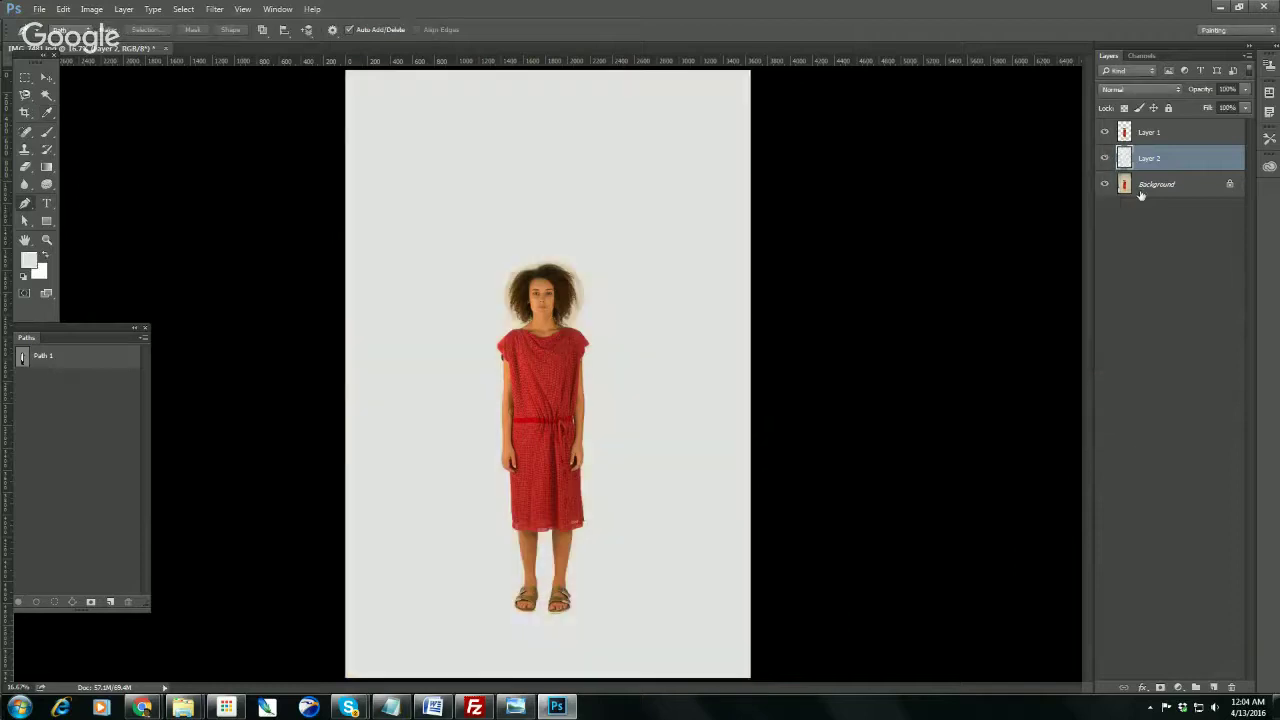
- Examine the edges of the model's hair against the light grey backdrop
ctrl+click(574, 270)
ctrl+click(622, 331)
ctrl+click(554, 423)
drag(486, 443, 678, 405)
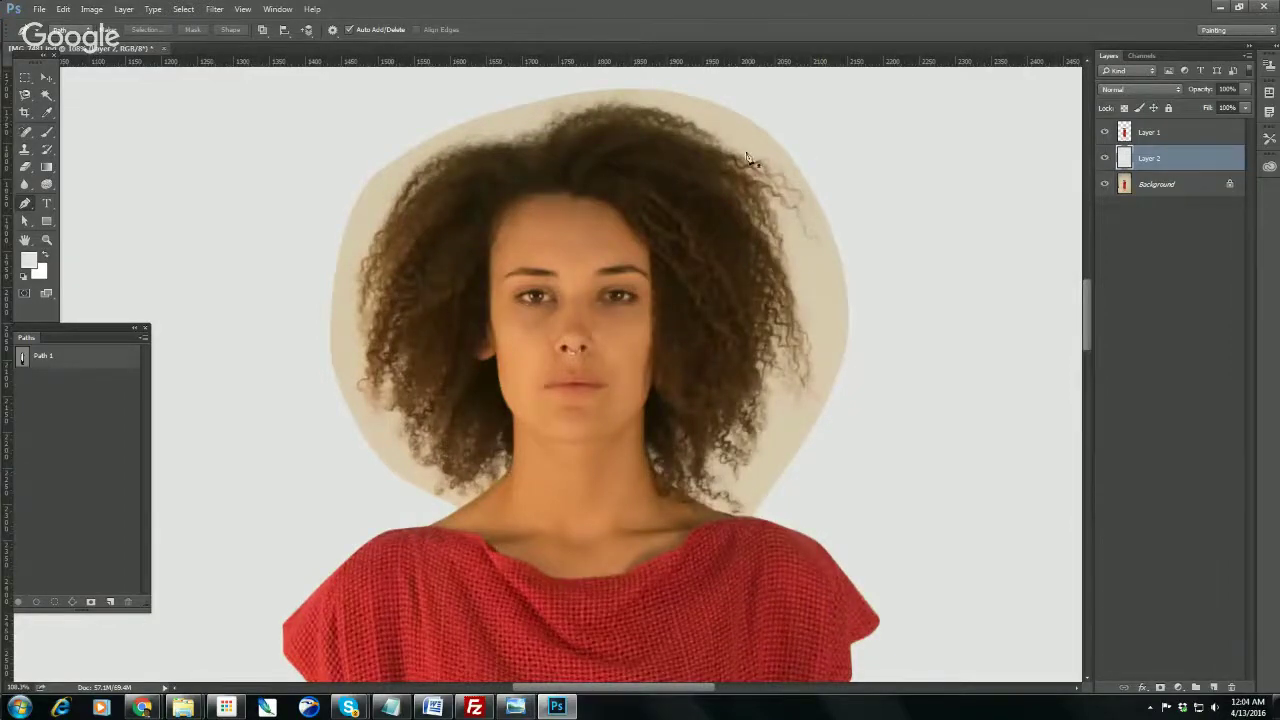
scroll(820, 290, up, 3)
drag(849, 248, 866, 377)
scroll(833, 358, down, 2)
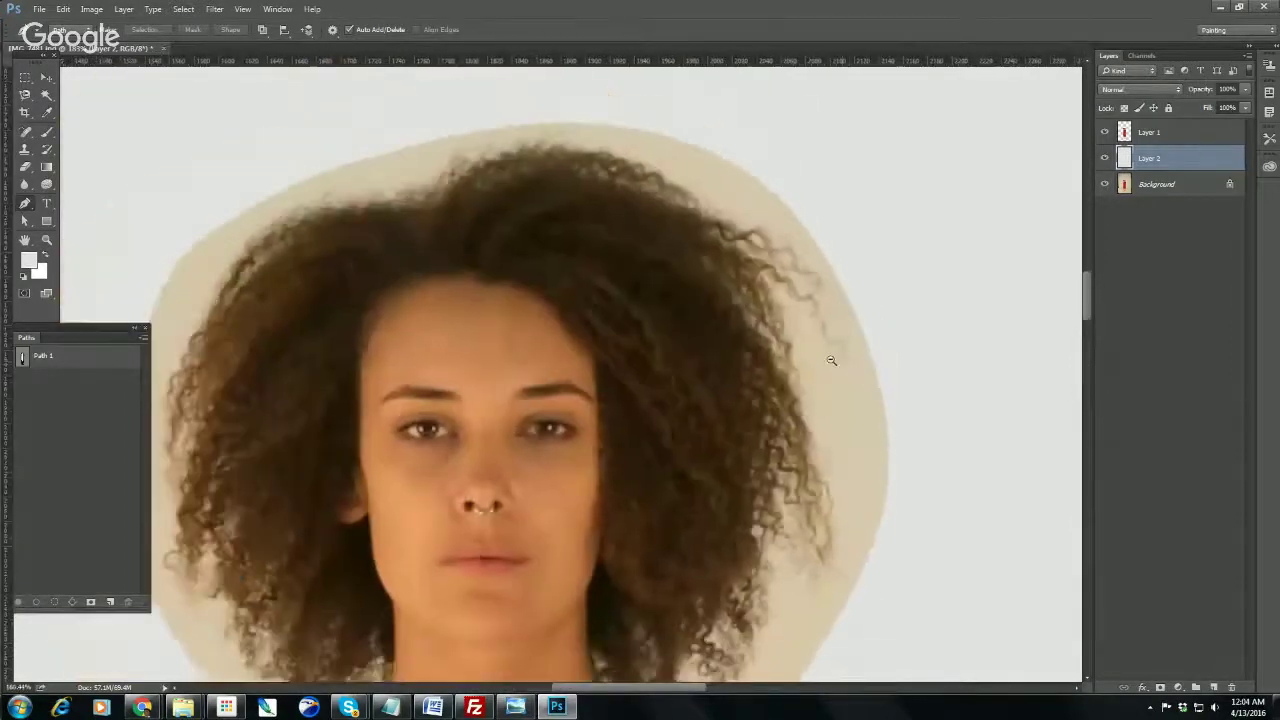
- Set up the Background Eraser on Layer 1 with its limits at Discontiguous
click(1147, 137)
scroll(710, 312, down, 2)
drag(531, 324, 525, 281)
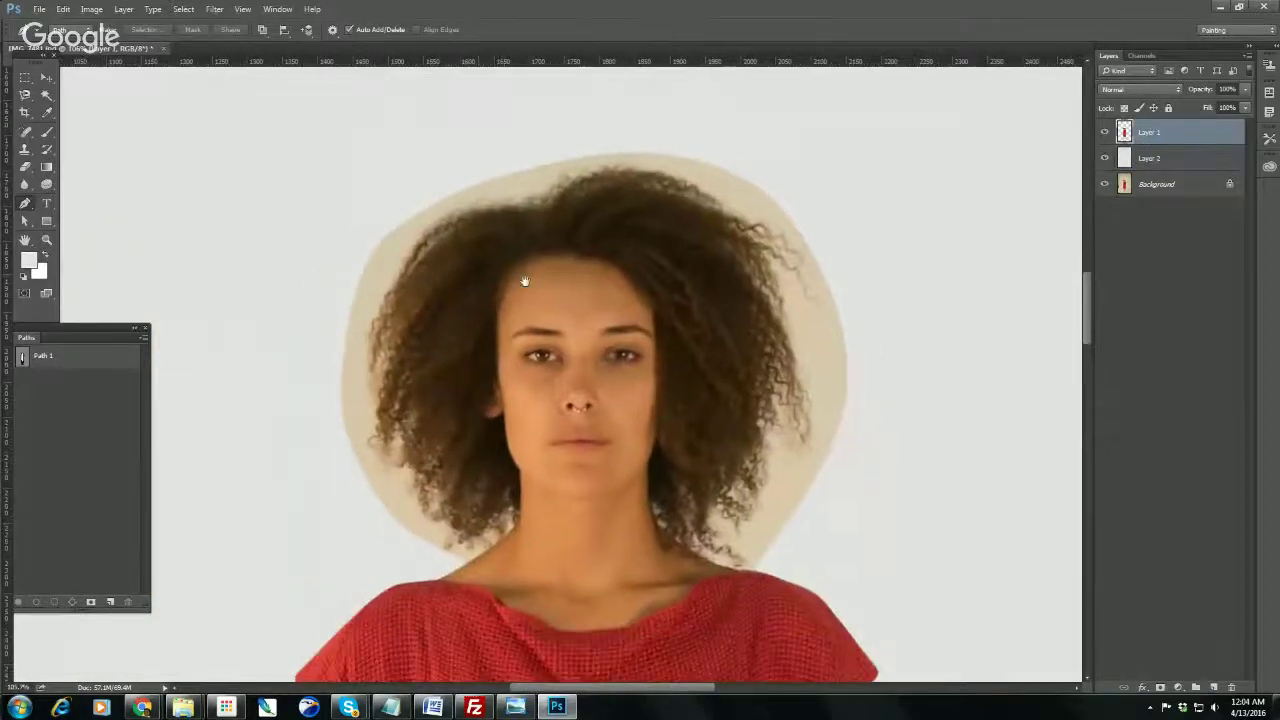
drag(25, 166, 74, 180)
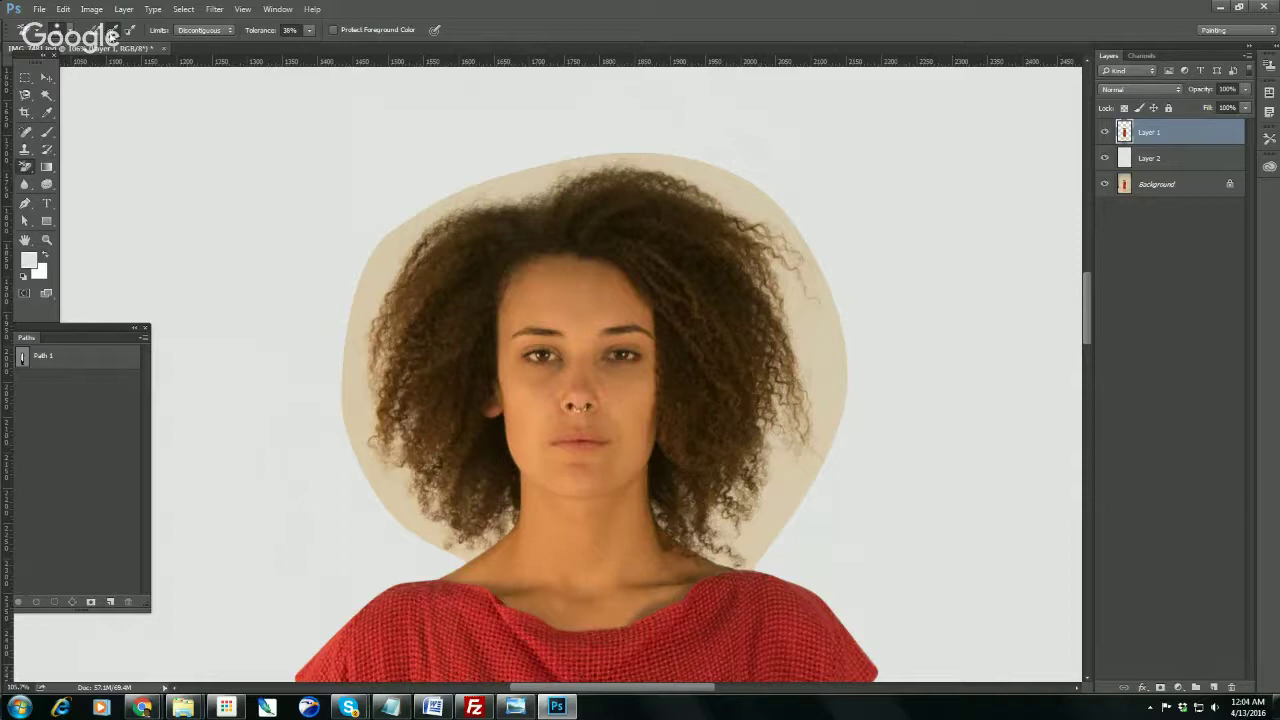
click(208, 31)
click(206, 43)
- Erase the beige fringe beside the hair on the image's right with the Background Eraser at 50% tolerance
drag(817, 338, 781, 333)
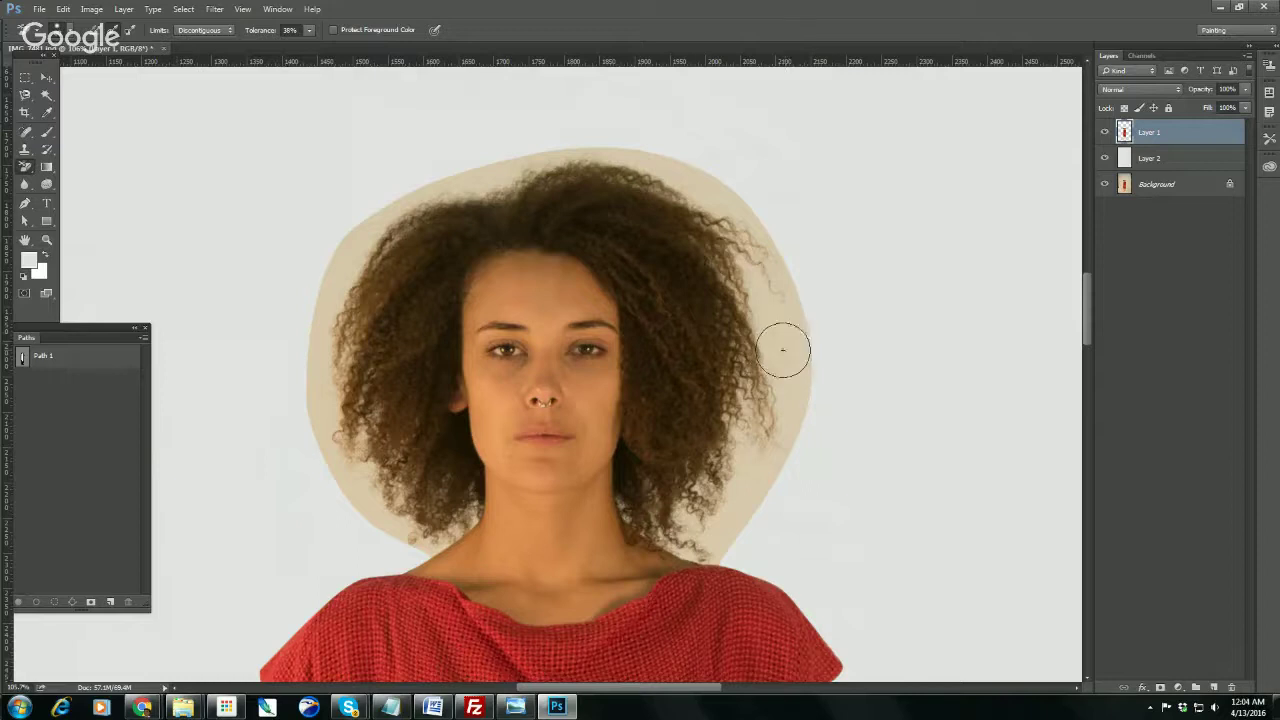
mouse_move(783, 349)
mouse_down()
mouse_move(755, 262)
mouse_move(760, 323)
mouse_move(767, 258)
mouse_move(790, 290)
mouse_move(799, 360)
mouse_move(777, 454)
mouse_move(794, 376)
mouse_move(767, 373)
mouse_move(742, 470)
mouse_move(764, 465)
mouse_move(765, 507)
mouse_move(705, 504)
mouse_move(696, 517)
mouse_move(726, 531)
mouse_move(707, 532)
mouse_move(676, 515)
mouse_move(660, 483)
mouse_up()
drag(720, 286, 769, 416)
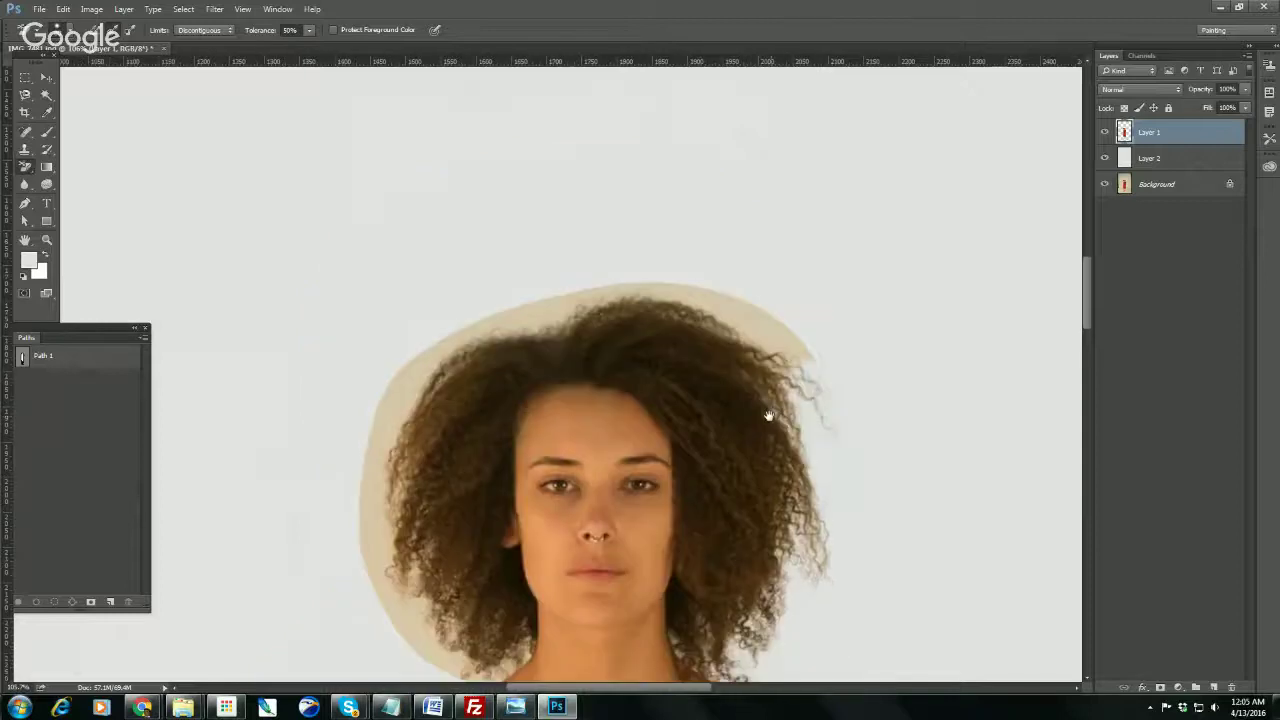
- Erase the remaining beige fringe over the top of the hair and down its side on the image's left
drag(793, 348, 717, 297)
mouse_move(717, 297)
mouse_down()
mouse_move(783, 355)
mouse_move(709, 307)
mouse_move(616, 281)
mouse_up()
mouse_move(525, 319)
mouse_down()
mouse_move(611, 297)
mouse_move(489, 354)
mouse_move(481, 416)
mouse_up()
drag(468, 532, 467, 441)
mouse_move(457, 366)
mouse_down()
mouse_move(462, 328)
mouse_move(469, 480)
mouse_move(446, 326)
mouse_move(478, 502)
mouse_move(461, 456)
mouse_move(494, 527)
mouse_move(514, 480)
mouse_move(507, 541)
mouse_move(535, 560)
mouse_move(585, 526)
mouse_move(565, 555)
mouse_up()
- Examine the cleaned hair edges, the shoulders and the whole cutout against the grey backdrop
scroll(535, 557, down, 4)
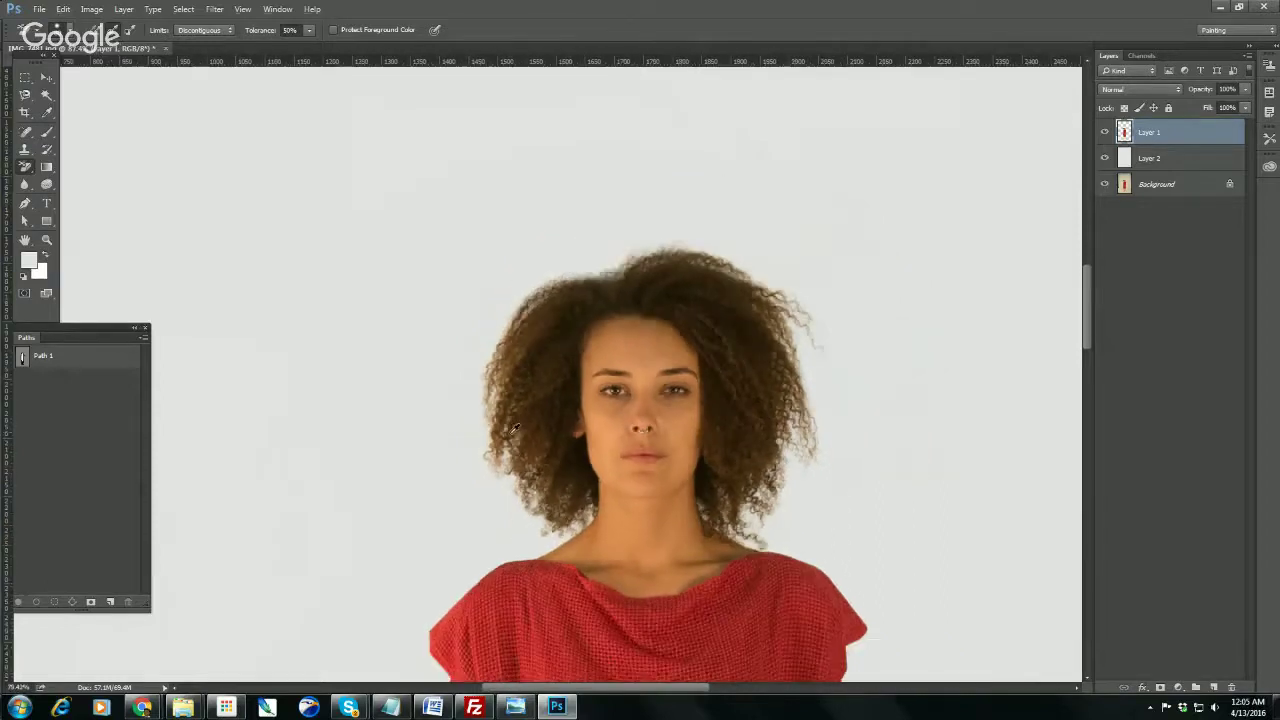
drag(796, 424, 797, 364)
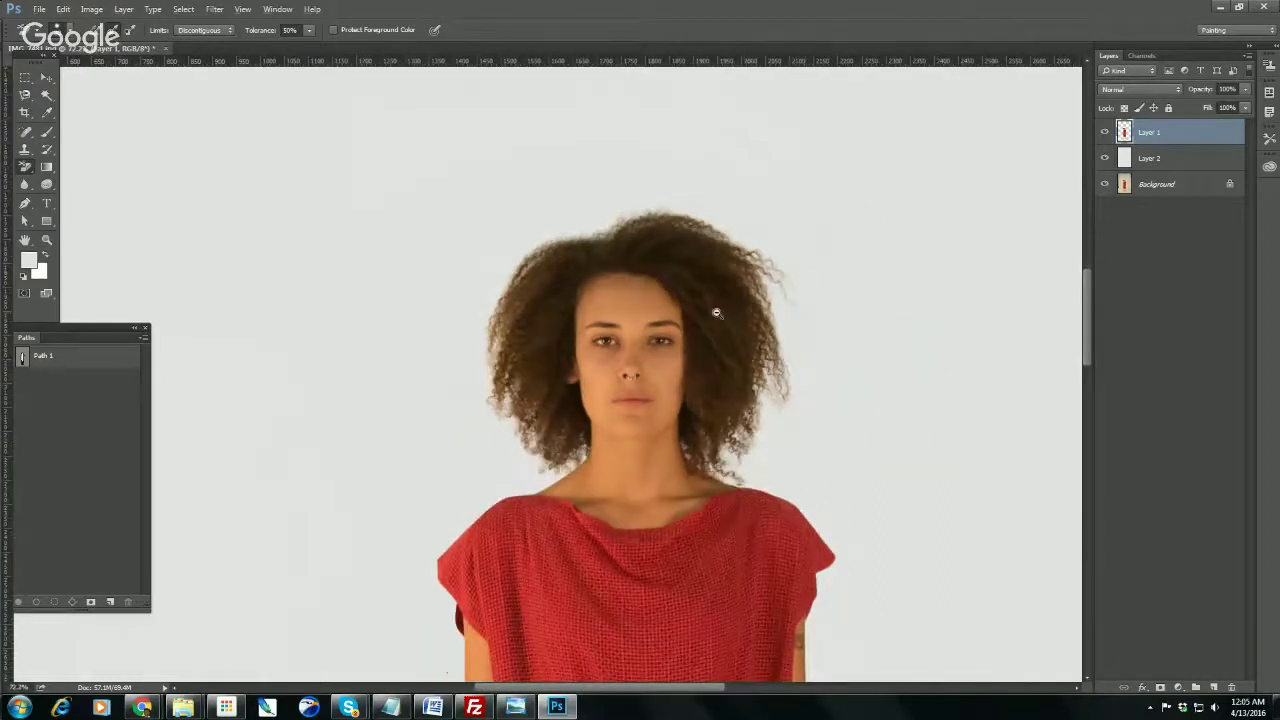
scroll(714, 297, down, 2)
scroll(903, 345, up, 6)
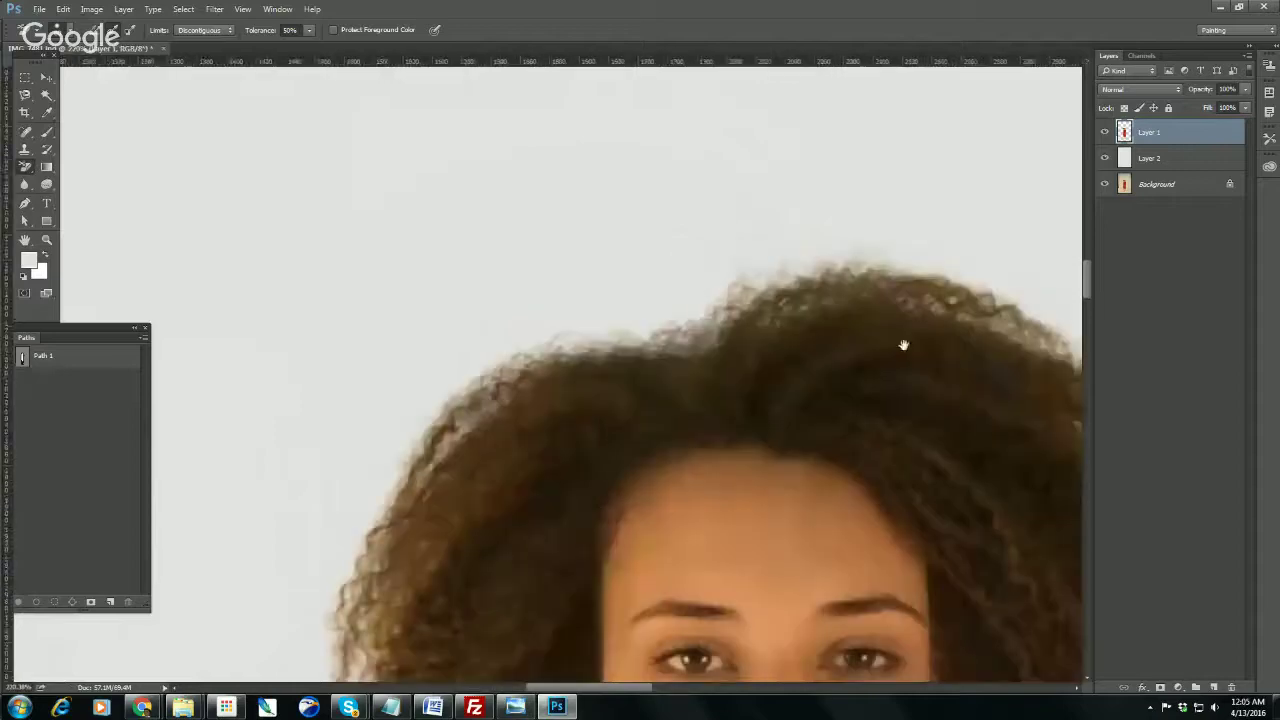
drag(903, 345, 478, 243)
drag(974, 409, 934, 226)
drag(540, 650, 872, 418)
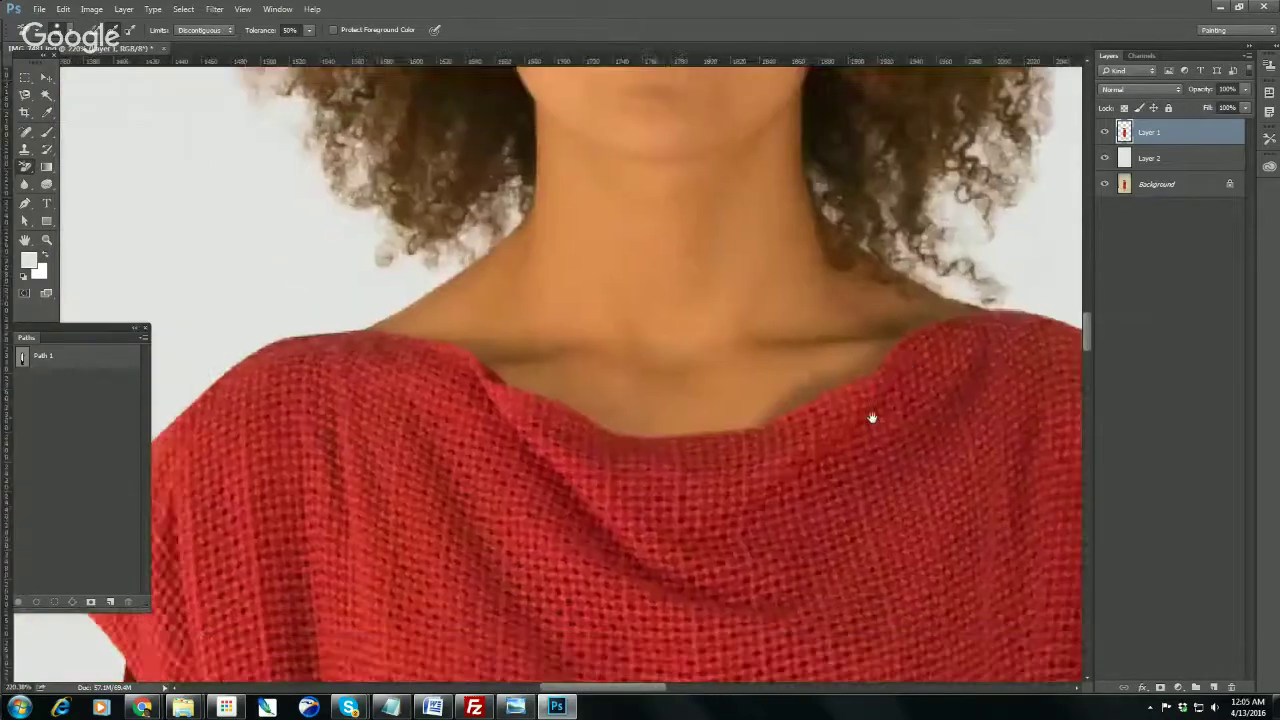
scroll(872, 418, up, 8)
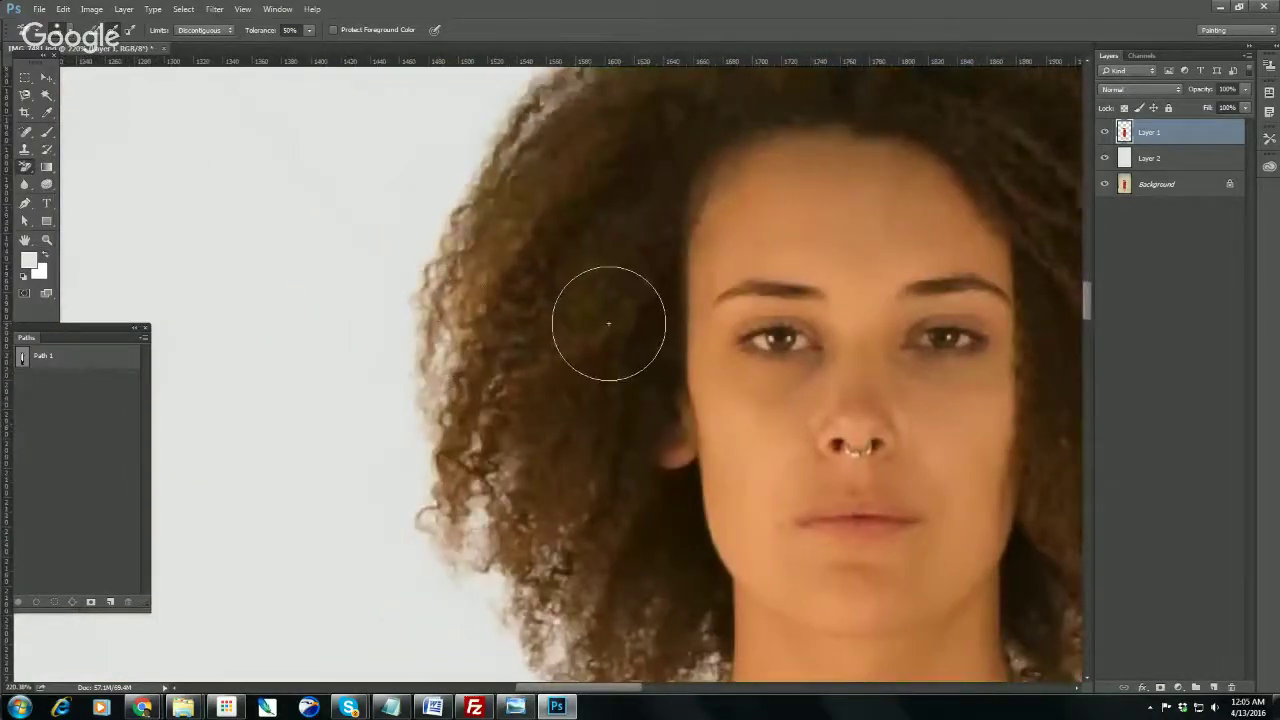
key(ctrl+0)
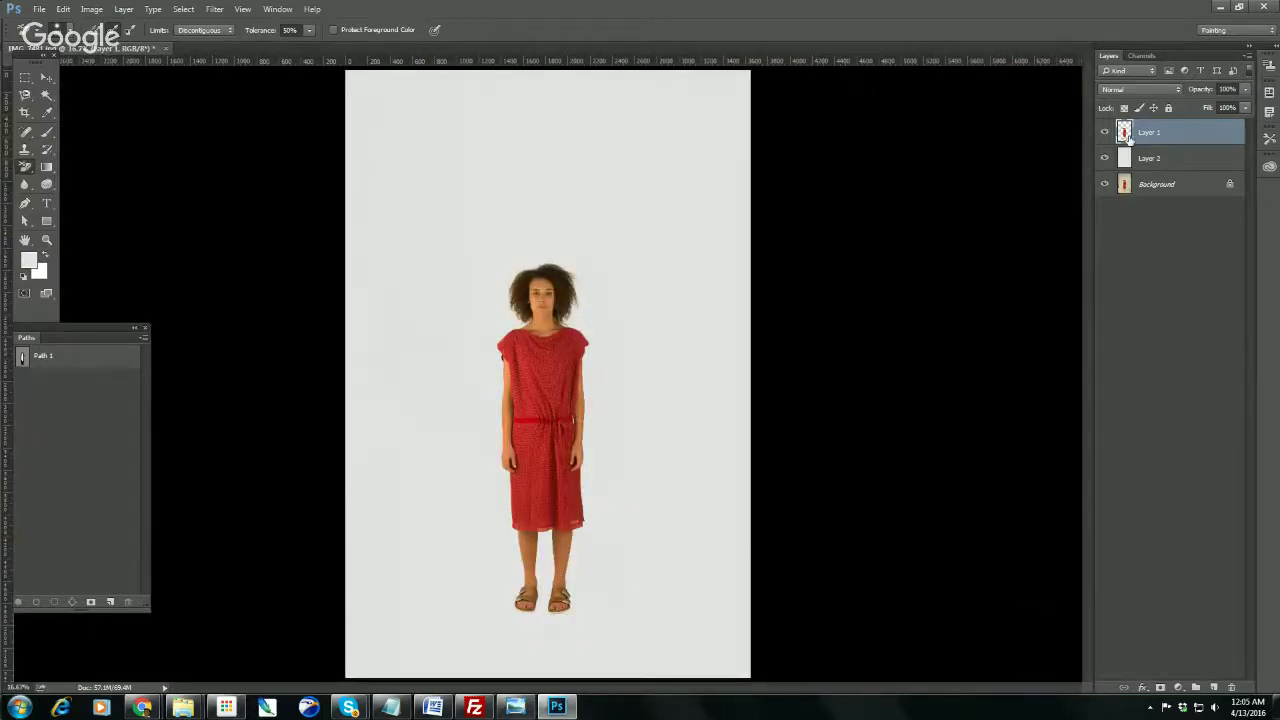
- Enlarge the Brush, add a new layer above Layer 2, and reset the colours to default black and white
key(b)
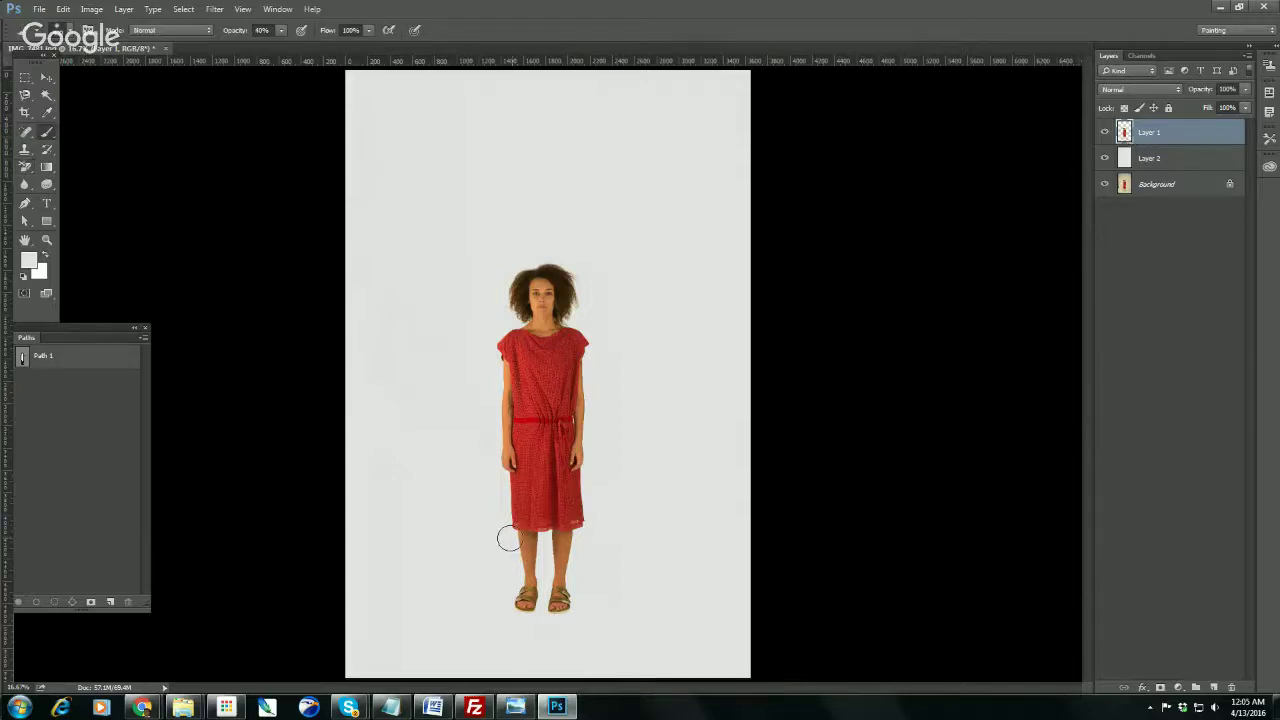
key(])
key(])
key(])
key(])
key(])
key(])
click(1150, 160)
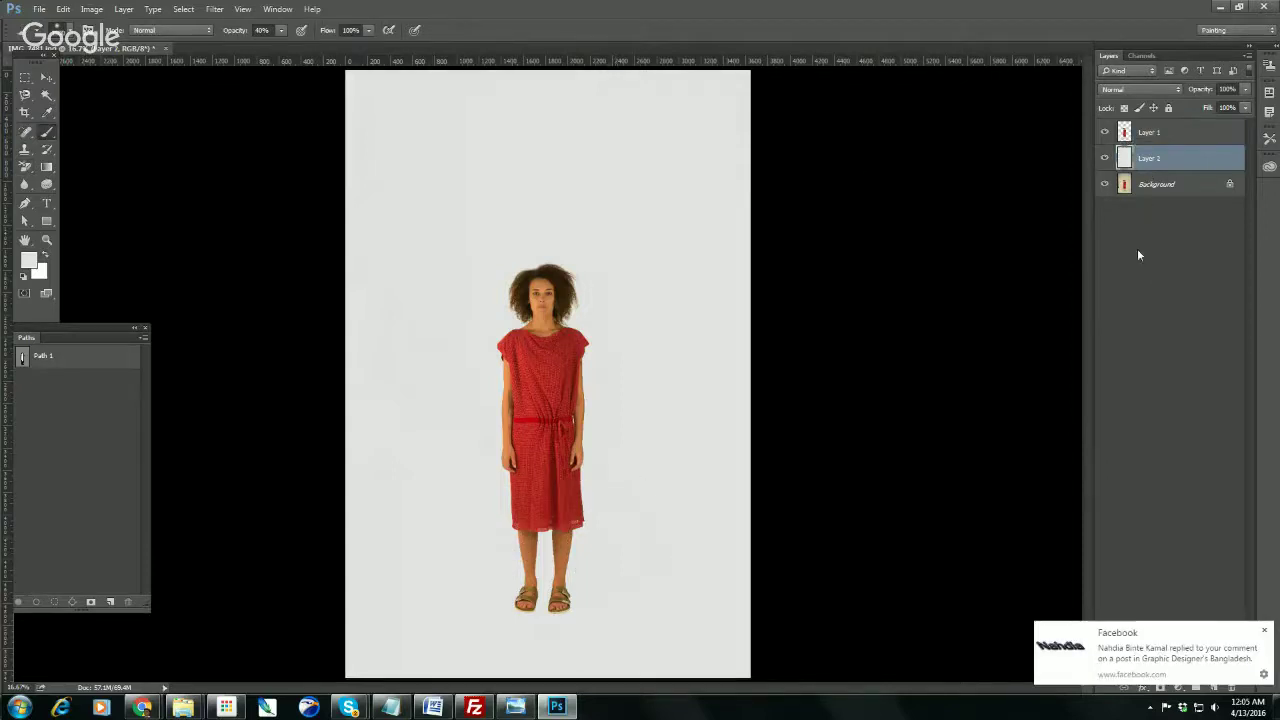
key(ctrl+alt+shift+n)
key(d)
- Try to paint a soft black shadow around the model's legs and feet at 20% brush opacity
key(2)
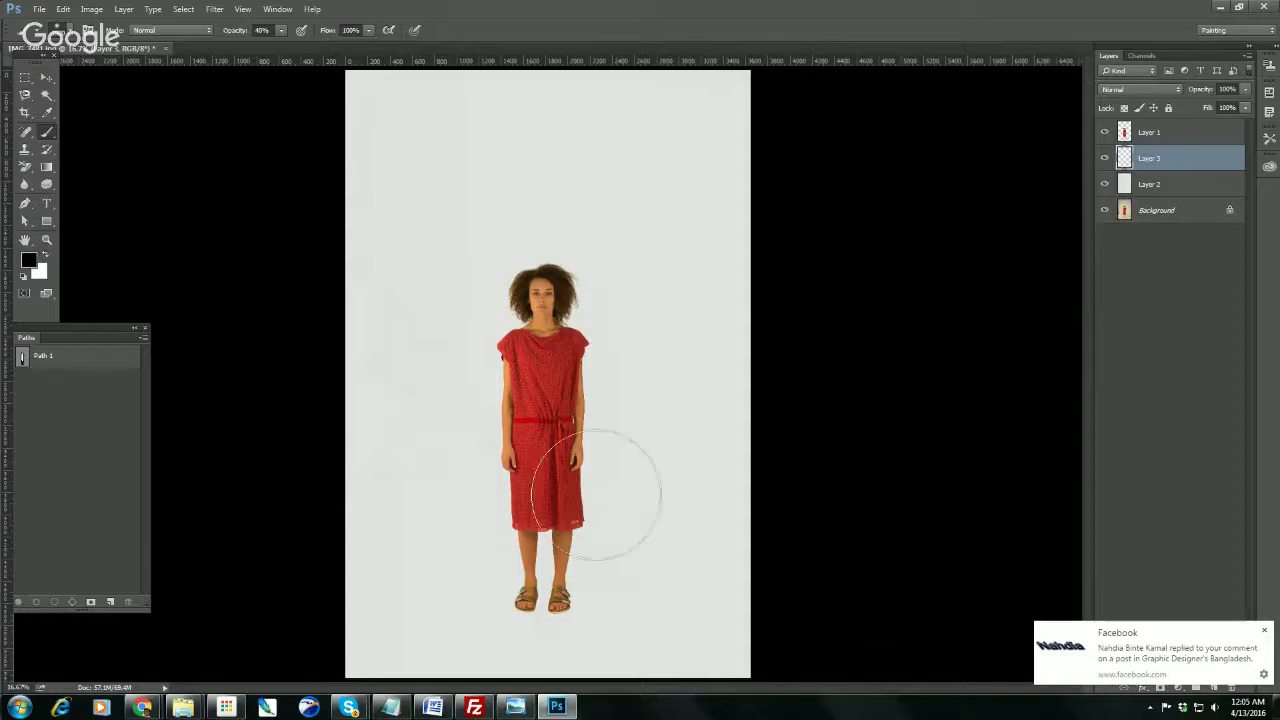
mouse_move(680, 554)
mouse_down()
mouse_move(556, 594)
mouse_move(441, 598)
mouse_move(583, 598)
mouse_up()
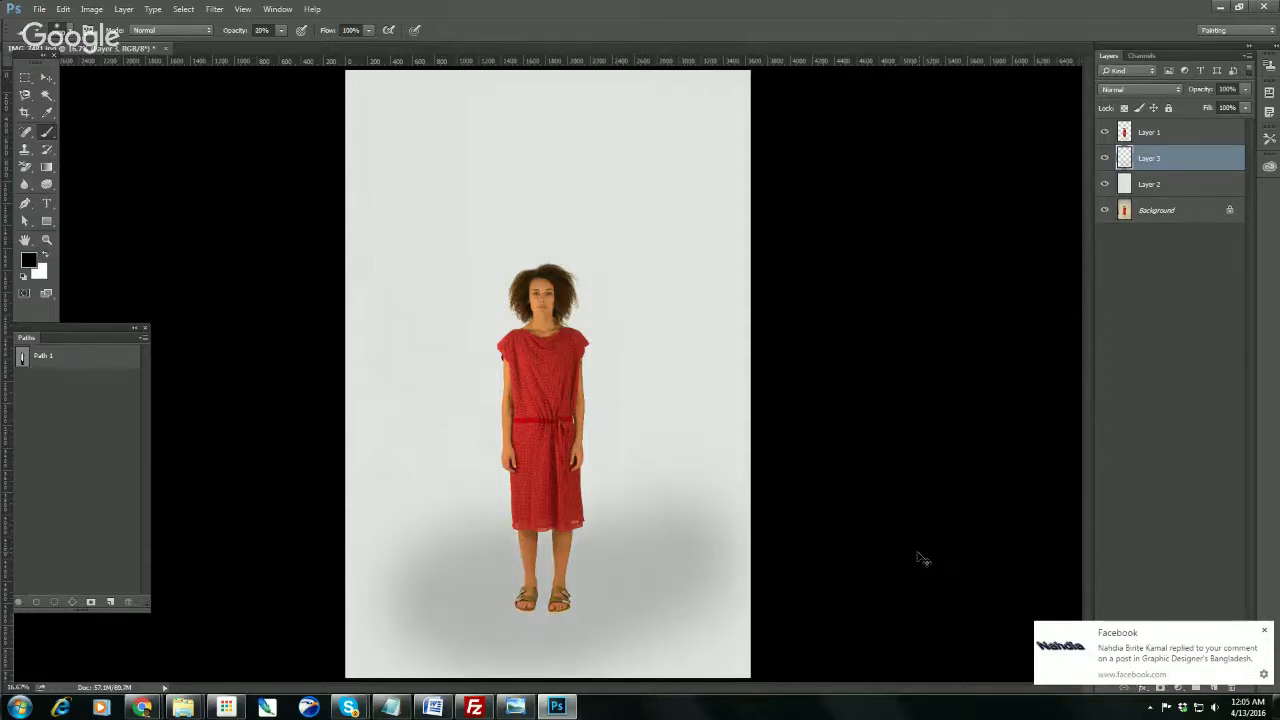
key(ctrl+z)
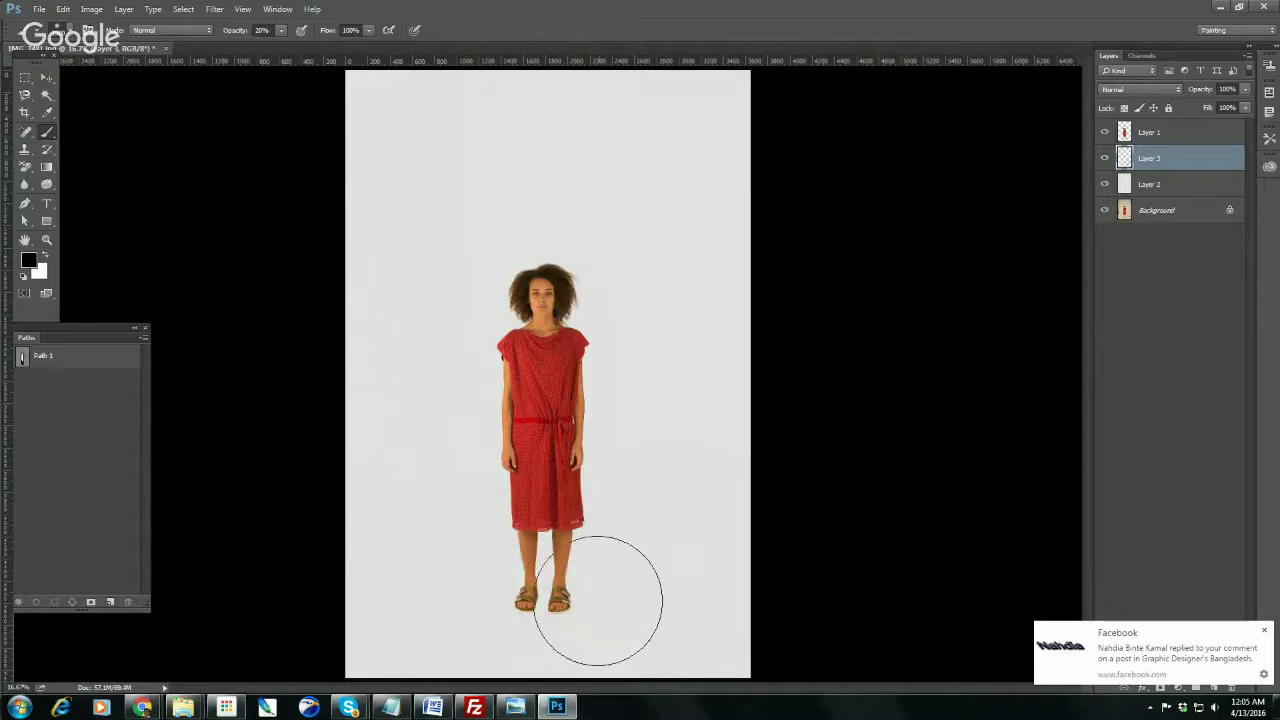
- Load the model's outline from Layer 1 as a selection while keeping Layer 3 active
key(p)
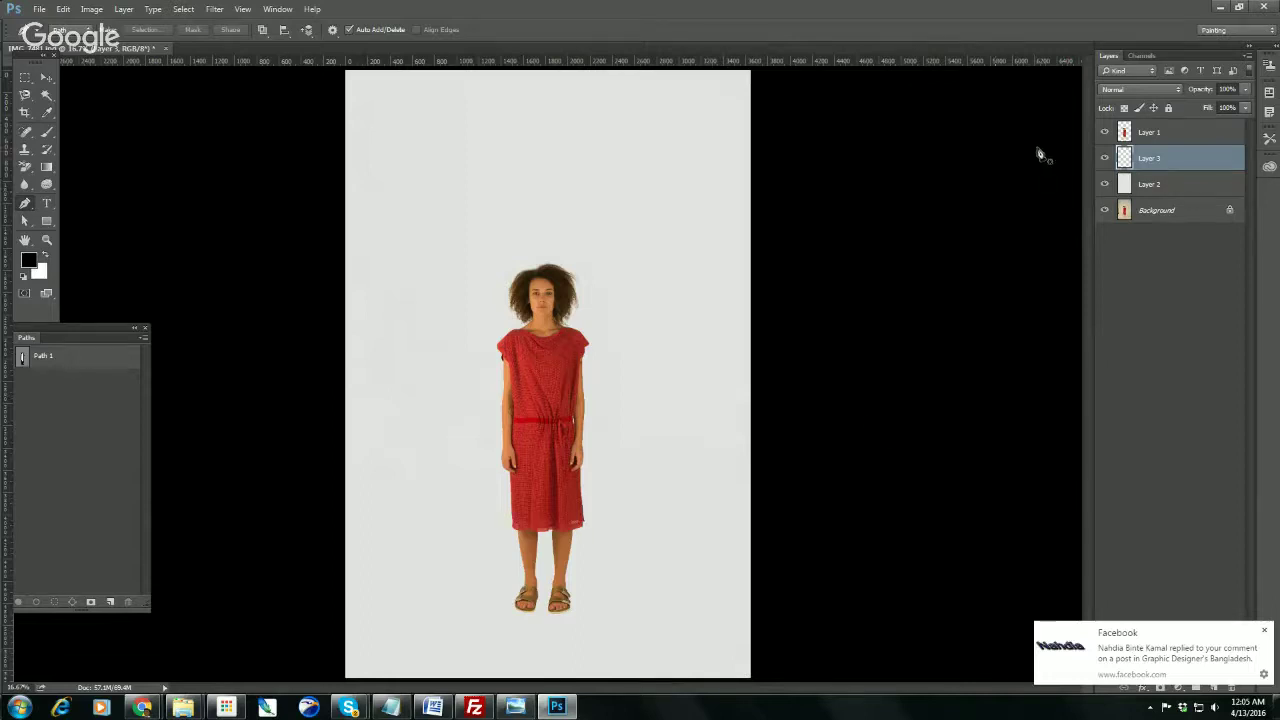
ctrl+click(1124, 136)
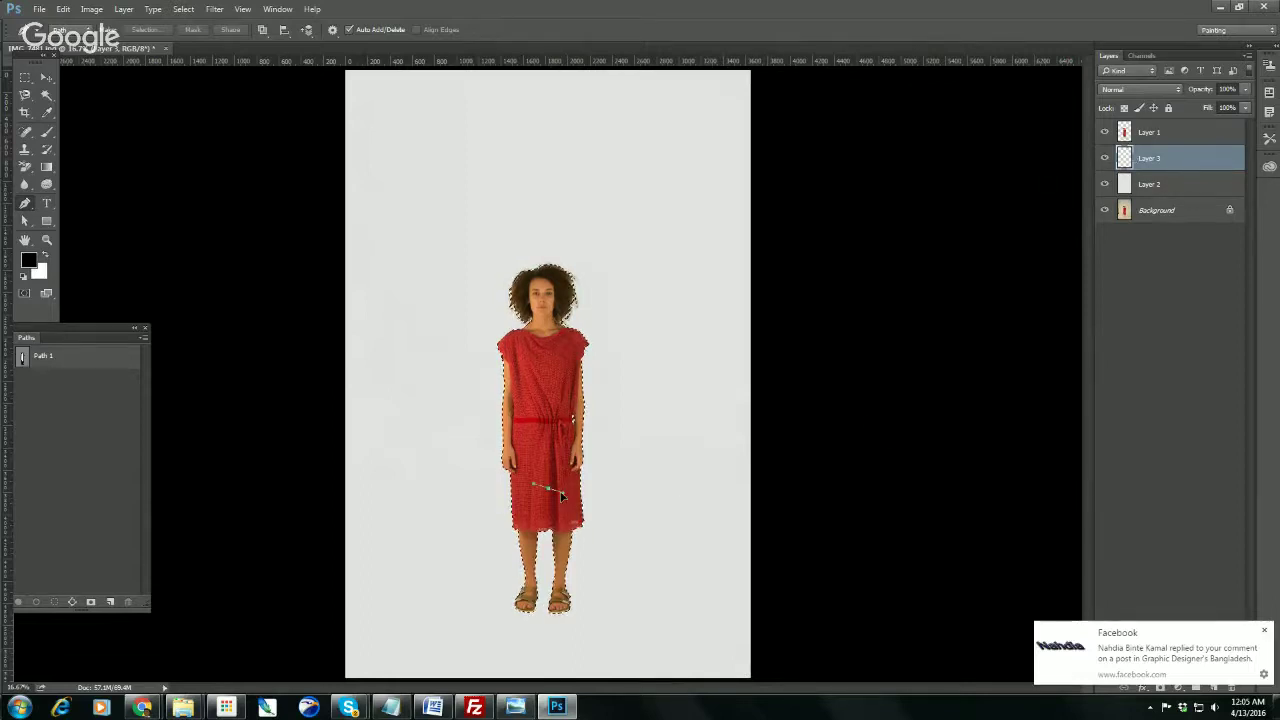
drag(549, 489, 565, 494)
key(ctrl+z)
- Try to build a drop shadow by shifting the selection slightly right, feathering it 10 pixels, and filling it with black on a new layer
key(m)
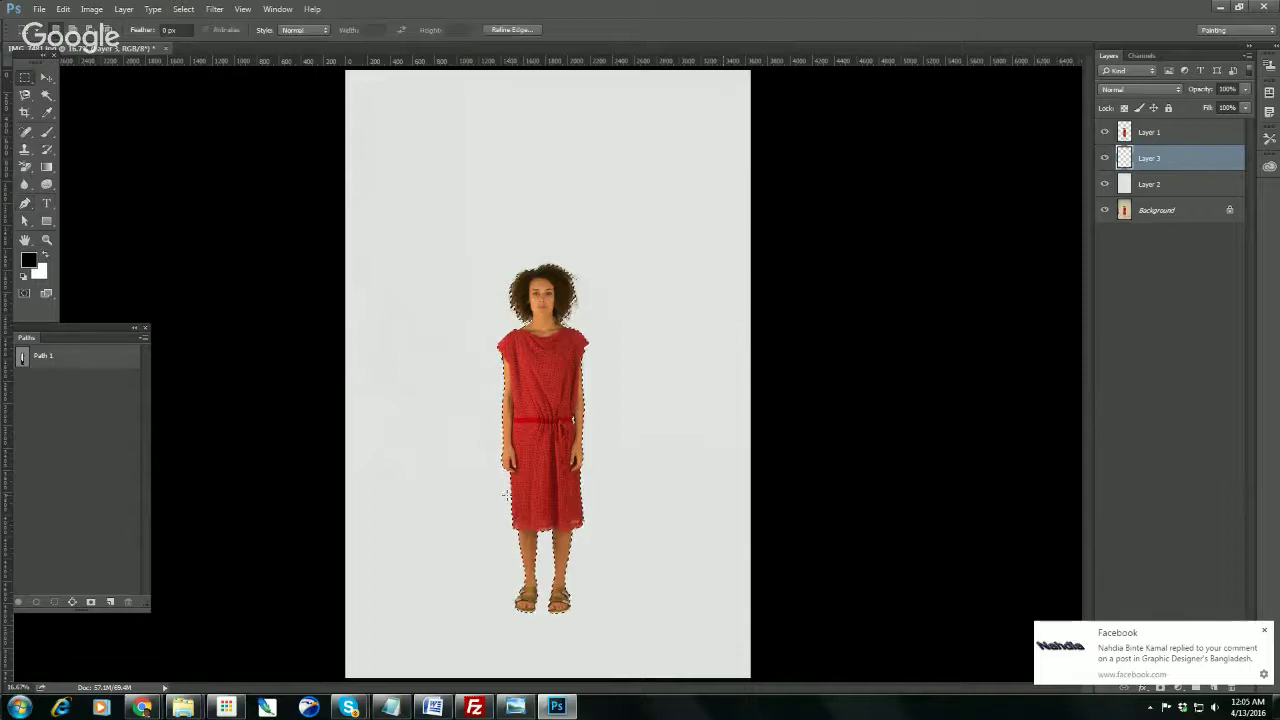
drag(540, 440, 554, 428)
key(shift+F6)
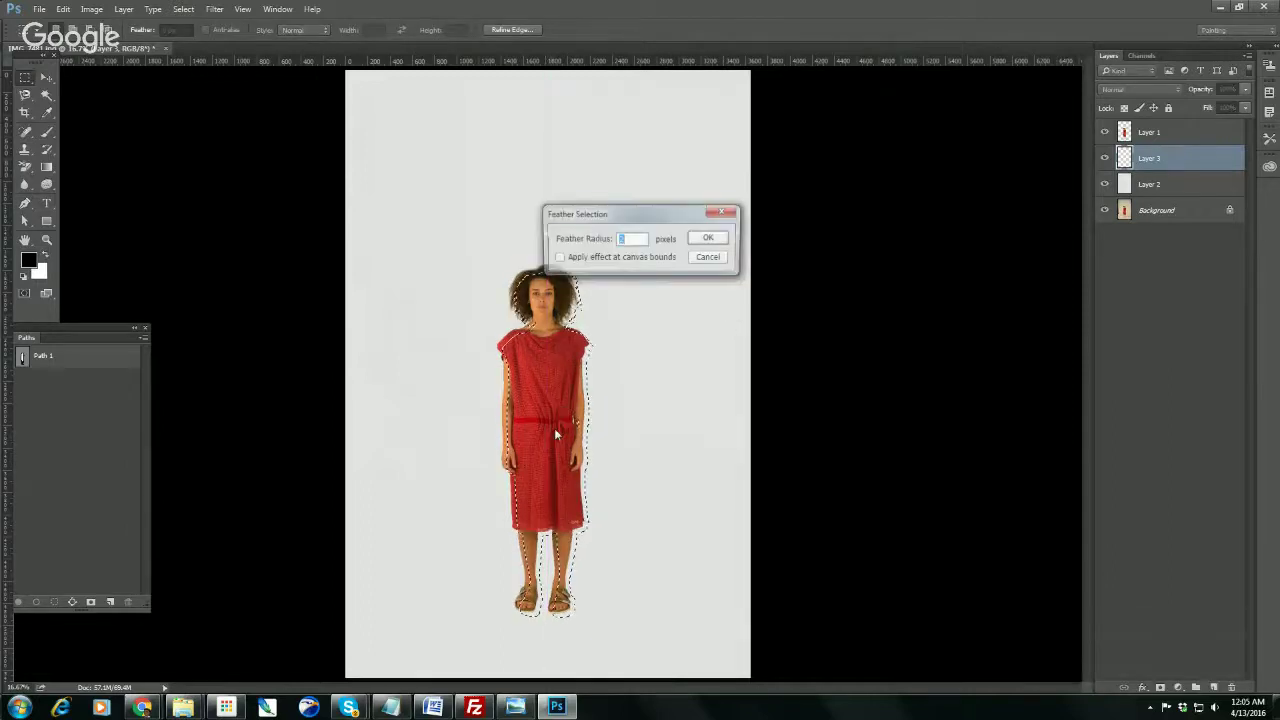
text(10)
key(Return)
key(ctrl+j)
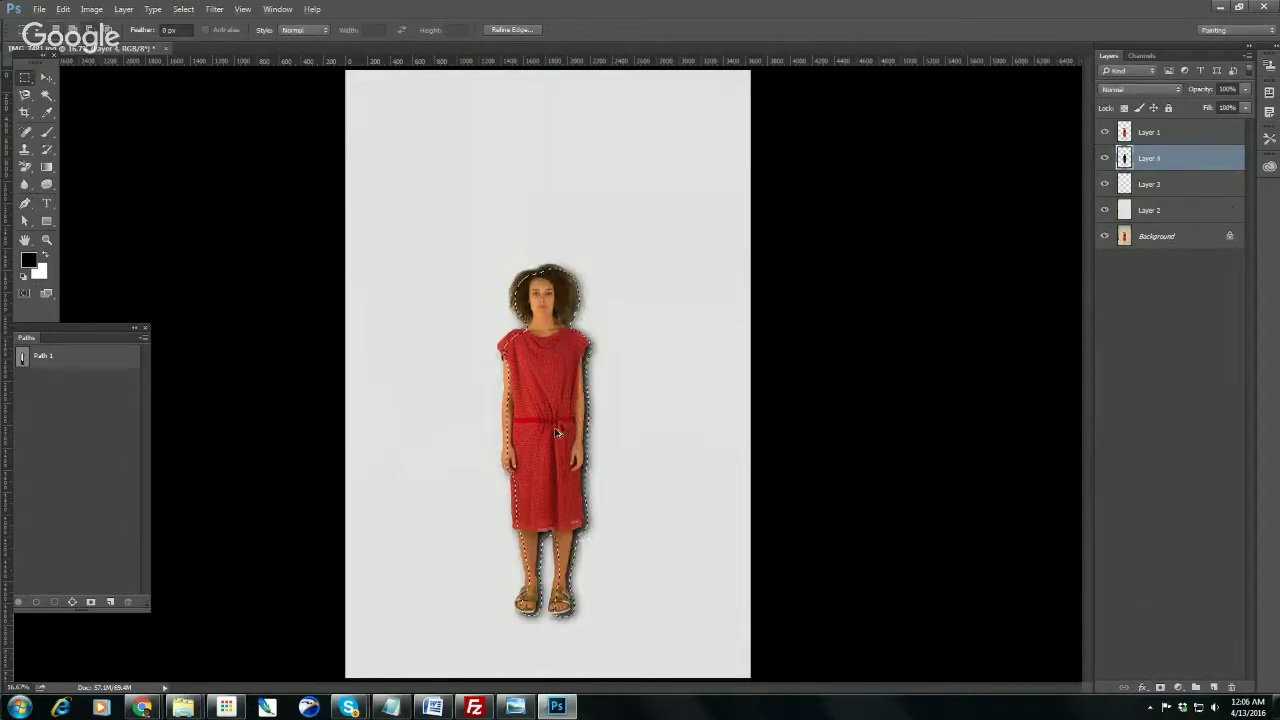
- Test the black shadow on Layer 4 at 20%, 40% and 100% opacity, and clear the shadow from the layer
key(v)
key(2)
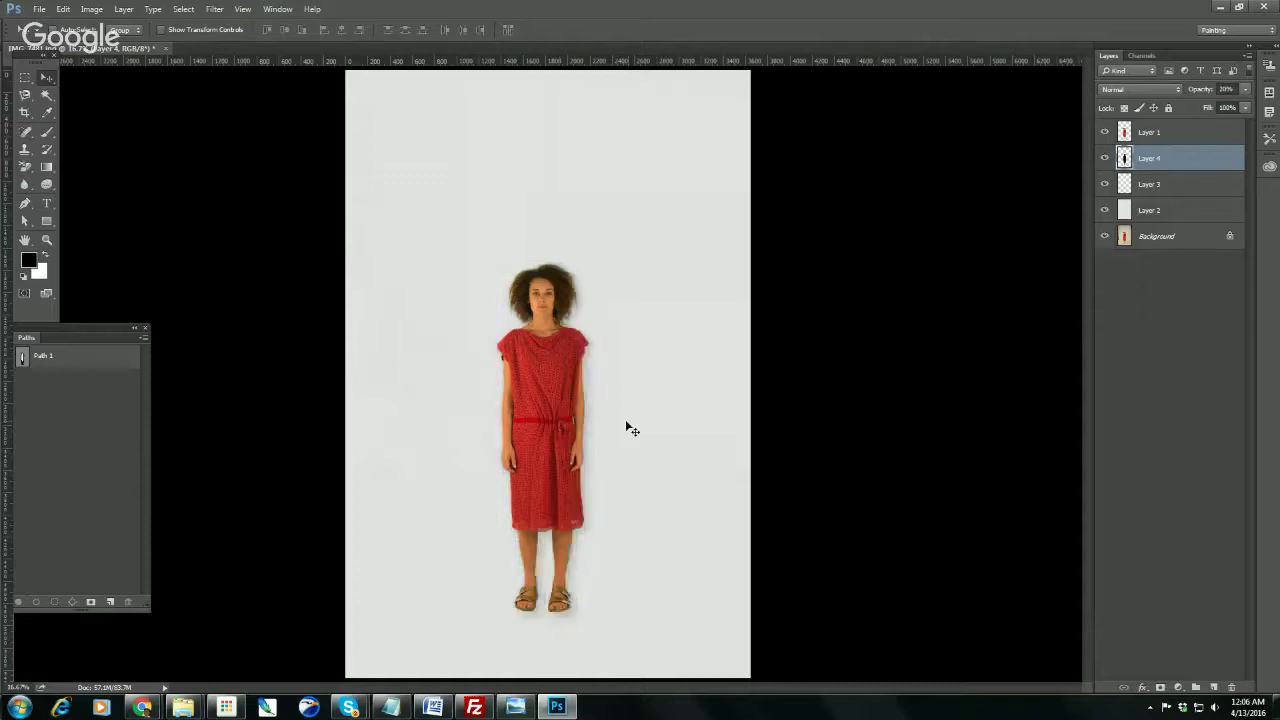
key(4)
key(ctrl)
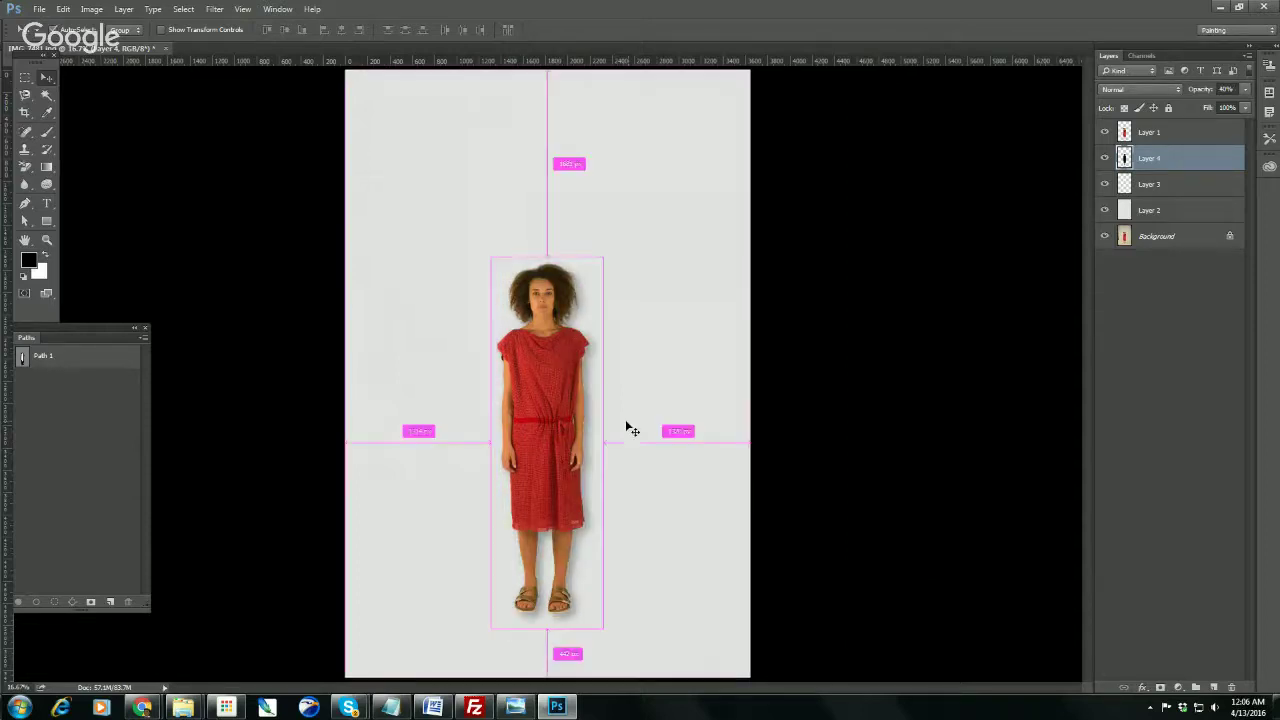
key(ctrl+space)
drag(564, 312, 620, 376)
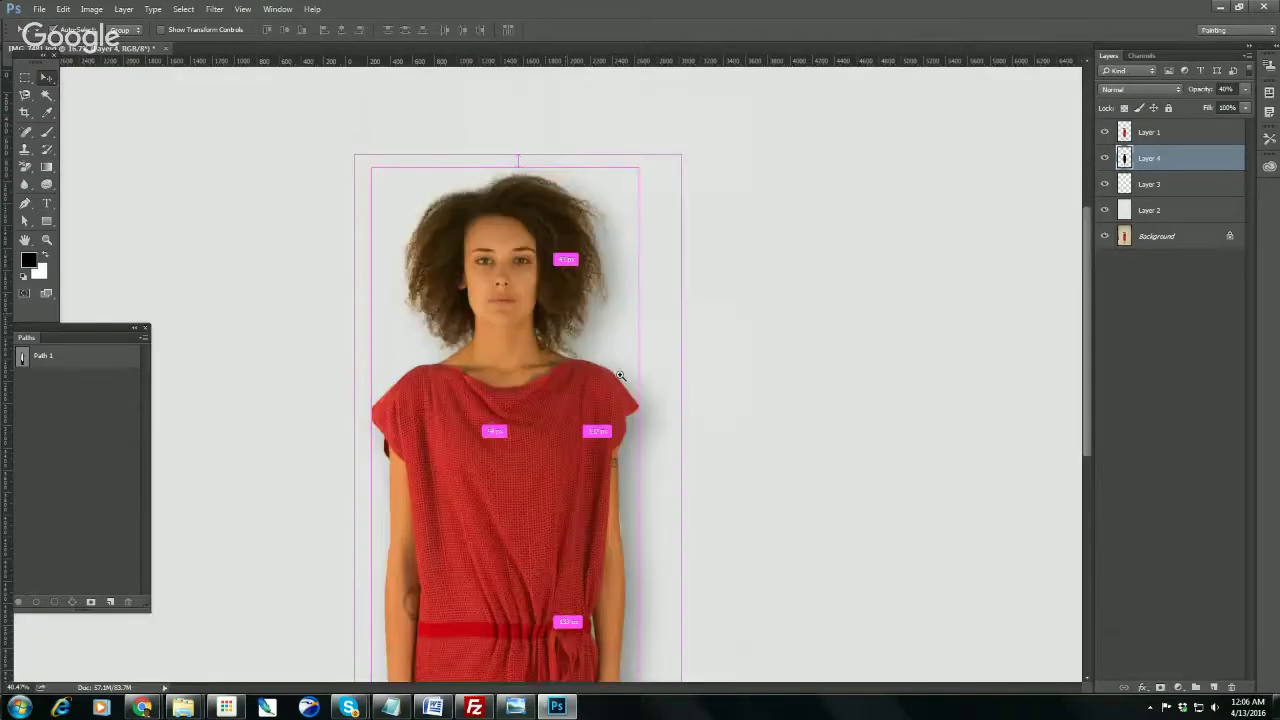
key(0)
scroll(620, 375, down, 4)
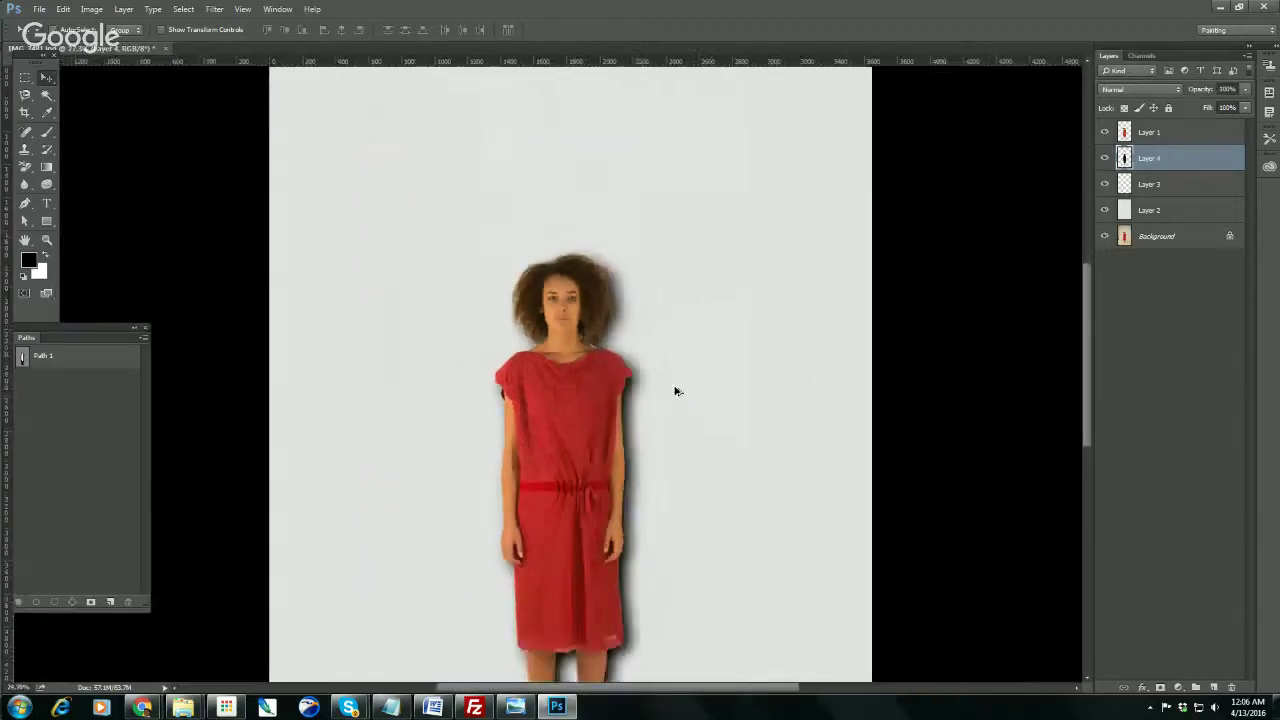
scroll(675, 391, down, 3)
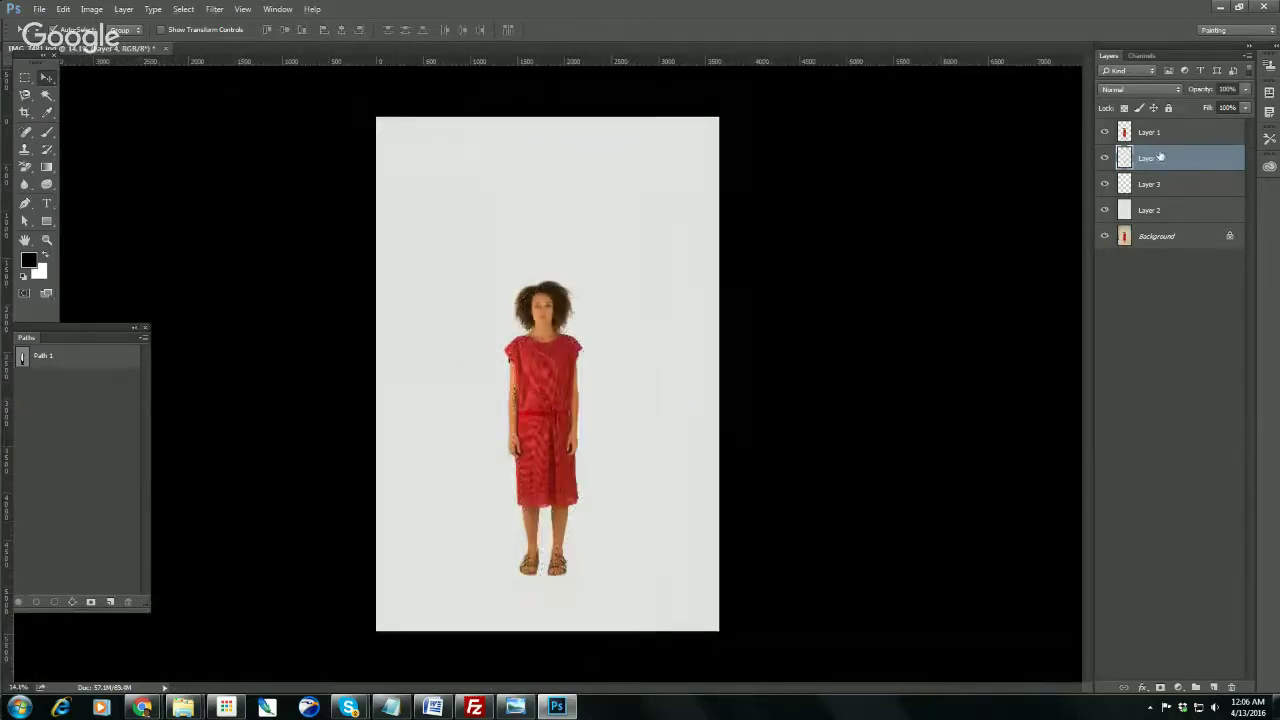
- Duplicate Layer 1 and transform the original into a cast shadow shape at about 17% height with about -55° horizontal skew
click(1154, 134)
key(ctrl+j)
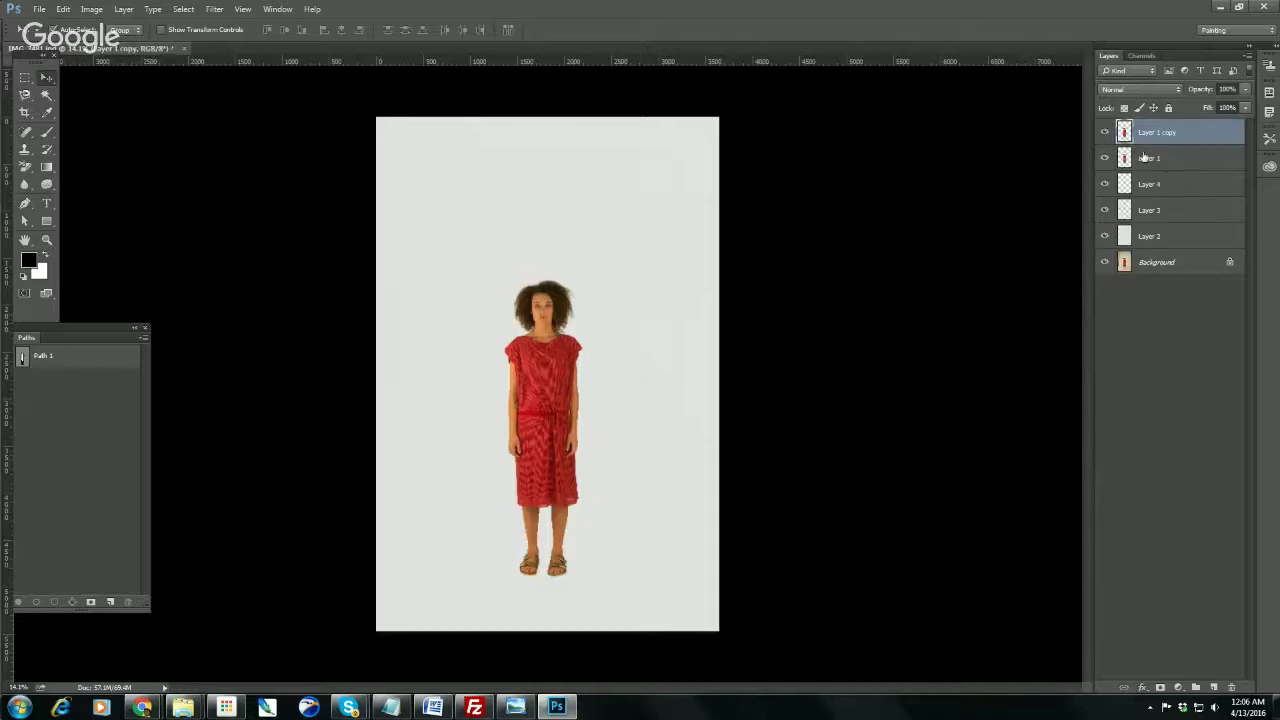
click(1147, 160)
key(ctrl+t)
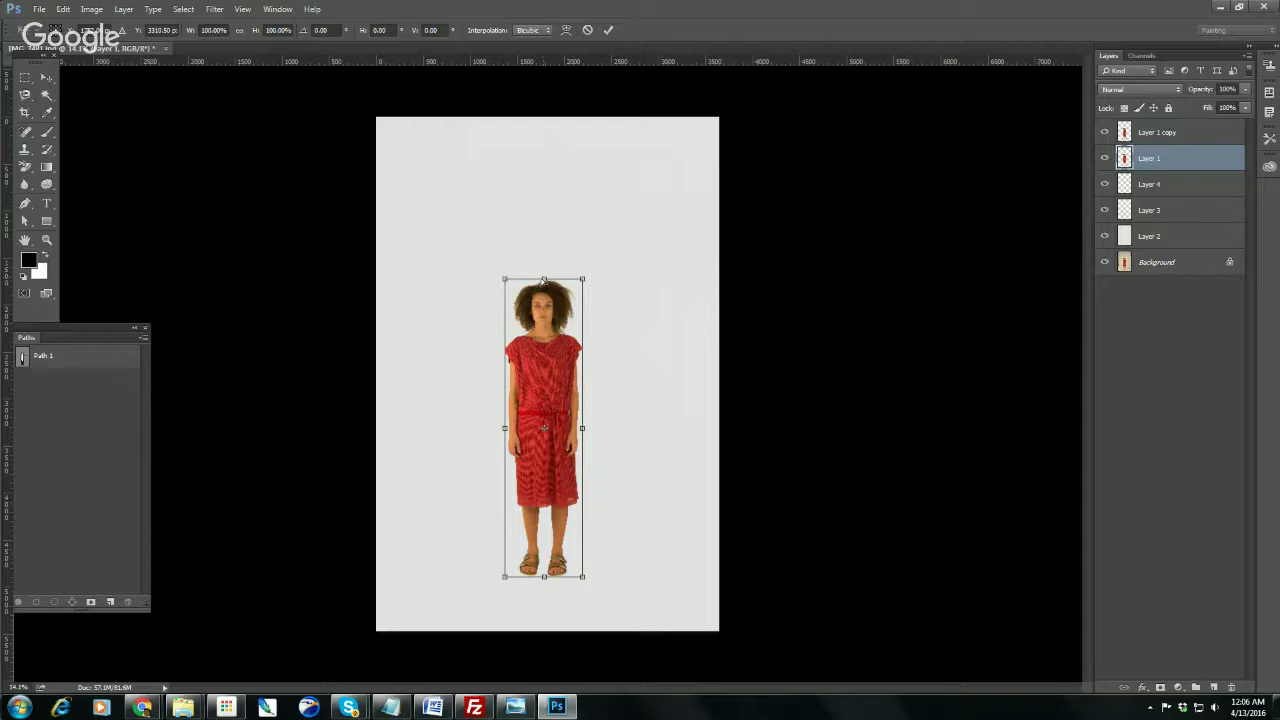
drag(545, 286, 617, 530)
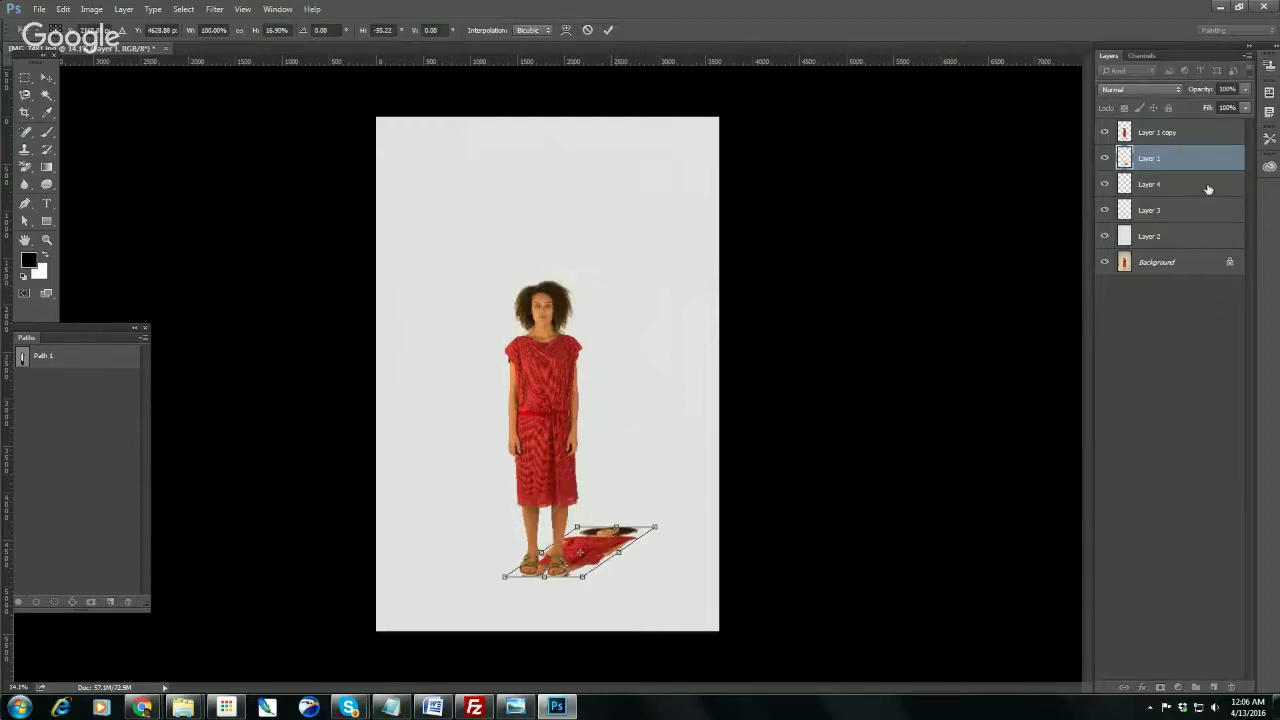
key(Return)
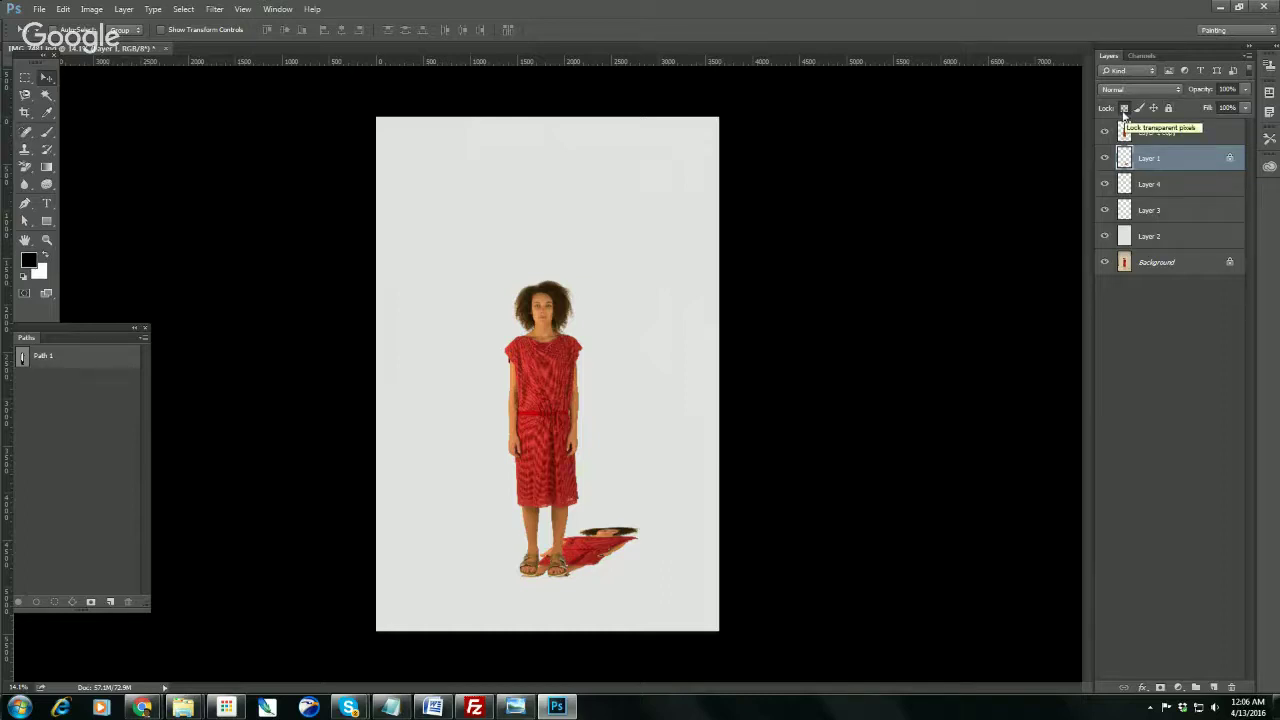
- Isolate Layer 1 with its transparent pixels locked and paint the skewed figure solid black at 100% brush opacity
click(1204, 349)
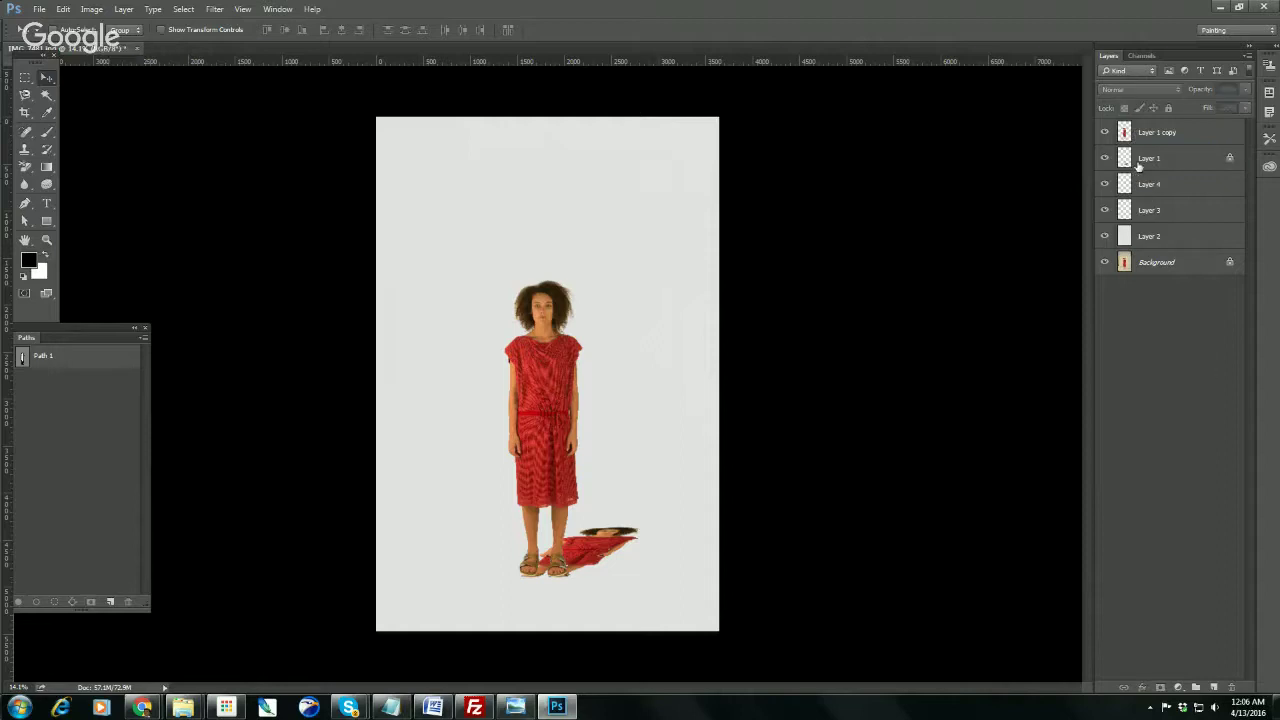
click(1137, 166)
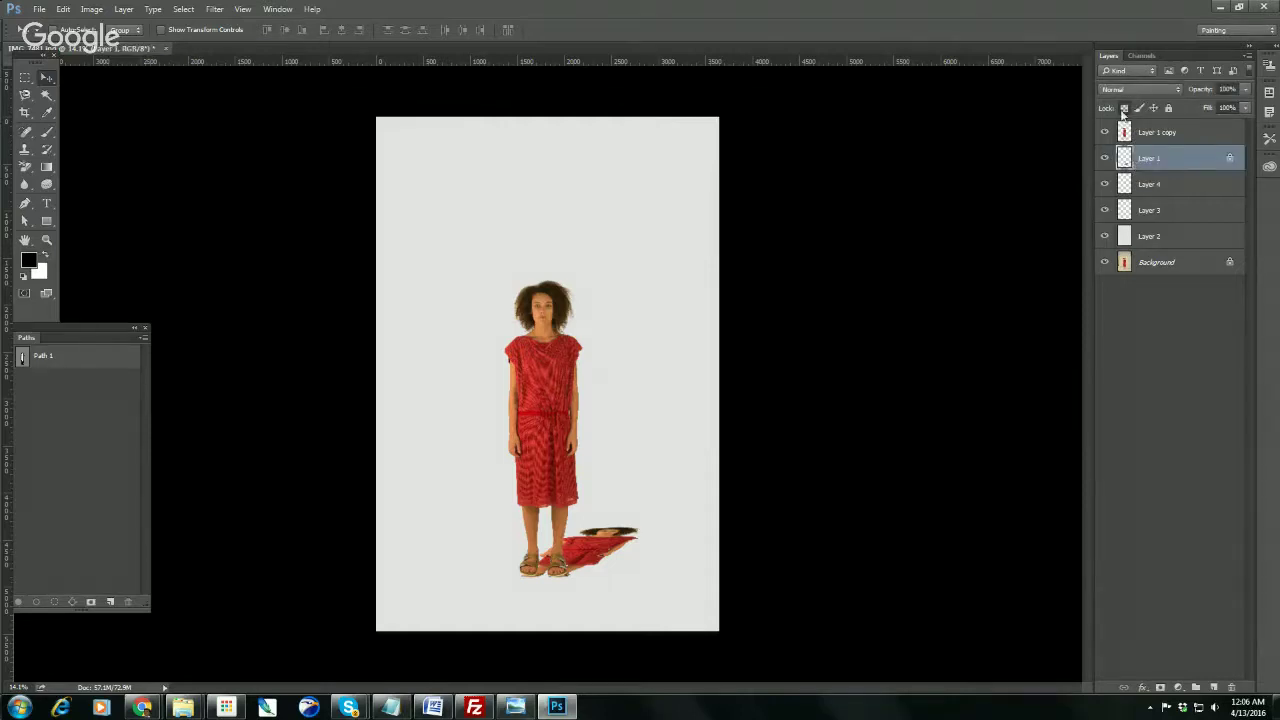
alt+click(1105, 158)
drag(573, 565, 600, 508)
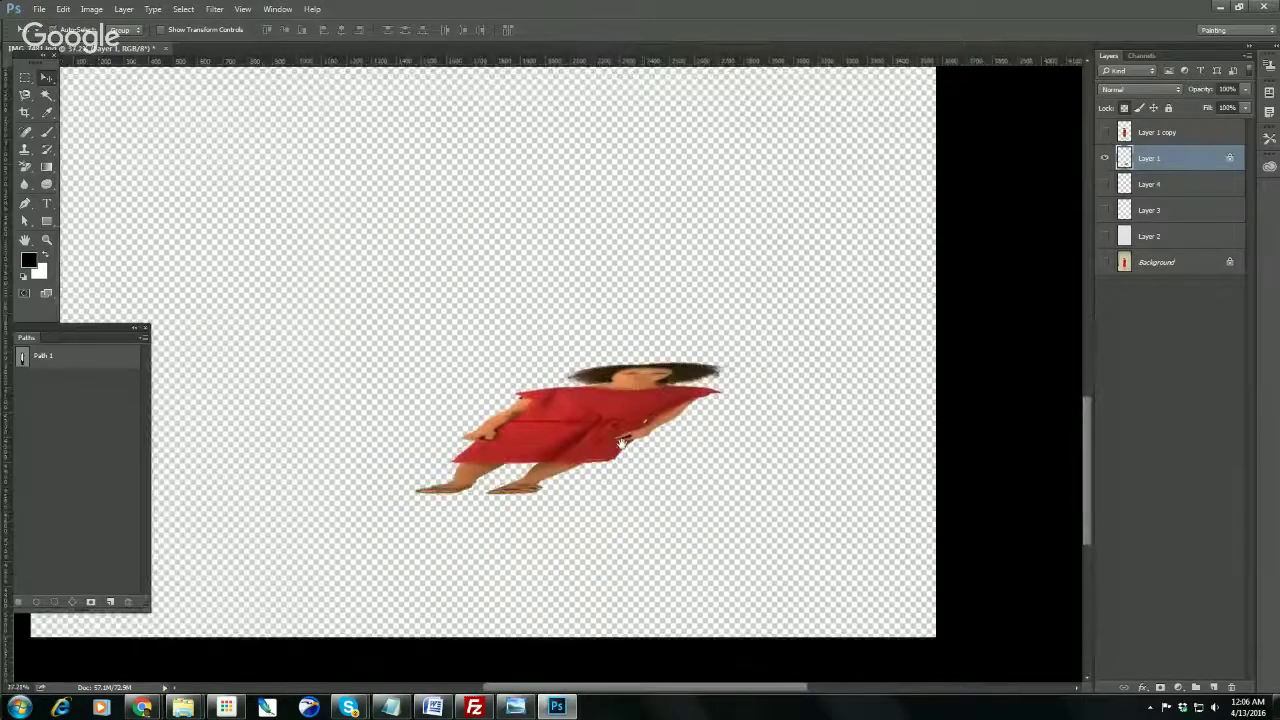
key(b)
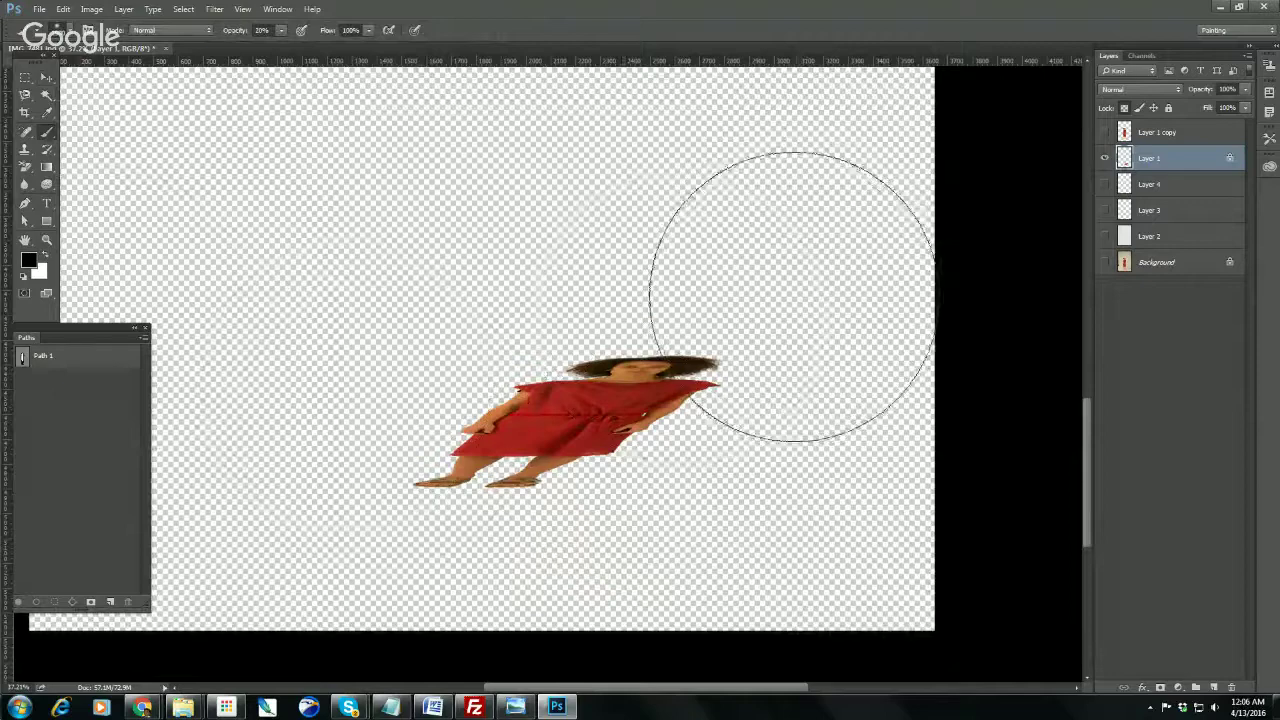
key(0)
mouse_move(773, 315)
mouse_down()
mouse_move(286, 268)
mouse_move(746, 249)
mouse_move(955, 273)
mouse_move(910, 509)
mouse_move(591, 562)
mouse_move(306, 466)
mouse_move(815, 255)
mouse_up()
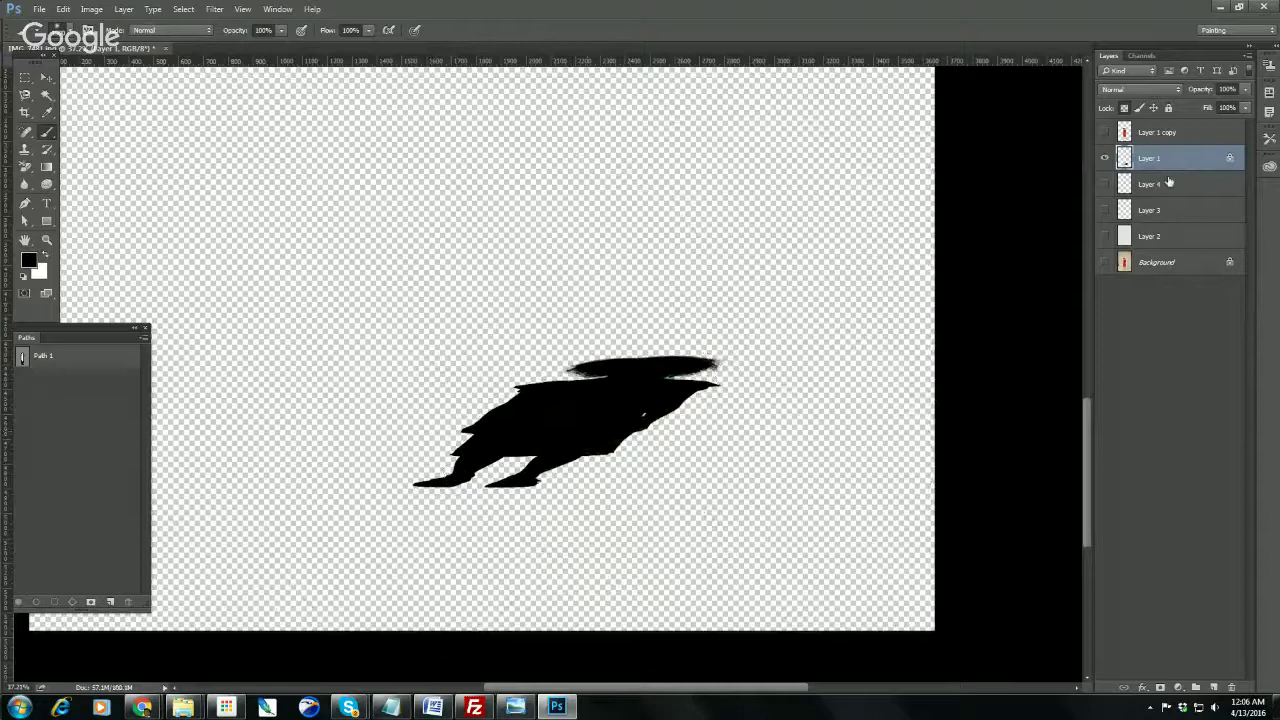
- Show all the hidden layers again and unlock the transparent pixels of Layer 1
drag(1104, 184, 1105, 262)
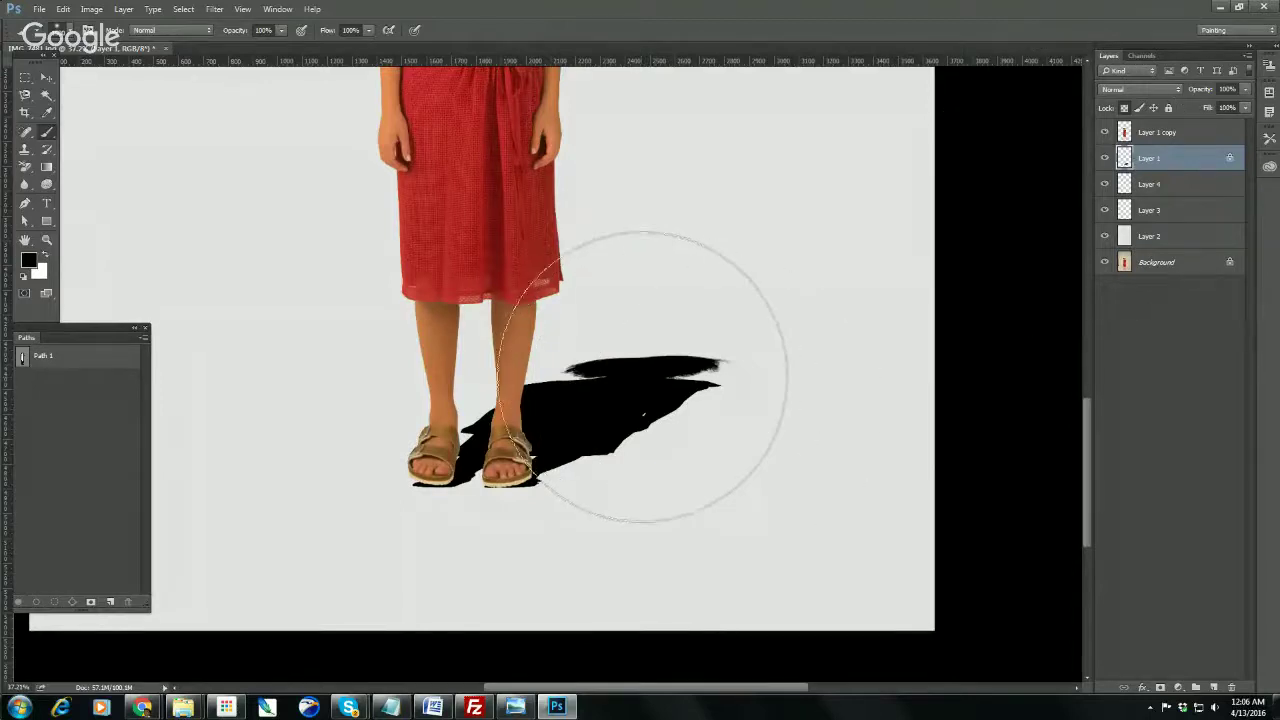
click(1123, 109)
- Apply a Gaussian Blur with a 20-pixel radius to the black cast shadow and set Layer 1's opacity to 20%
scroll(657, 394, down, 3)
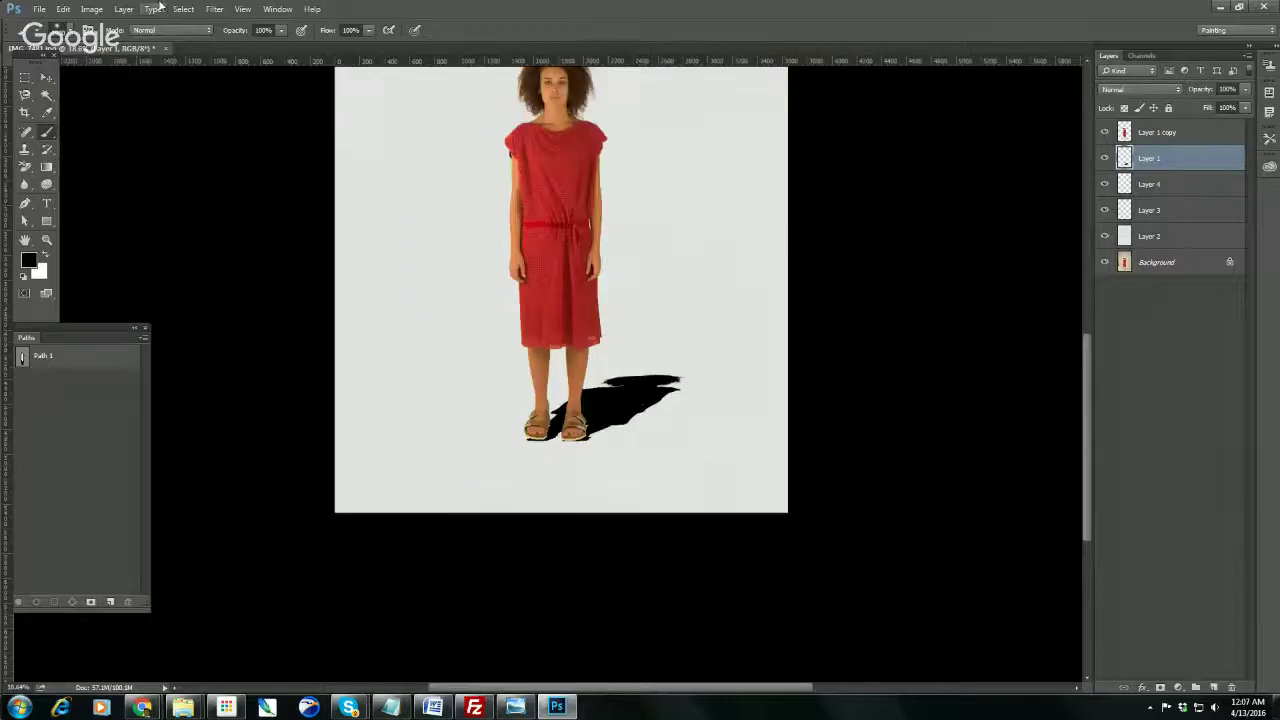
click(214, 9)
mouse_move(236, 157)
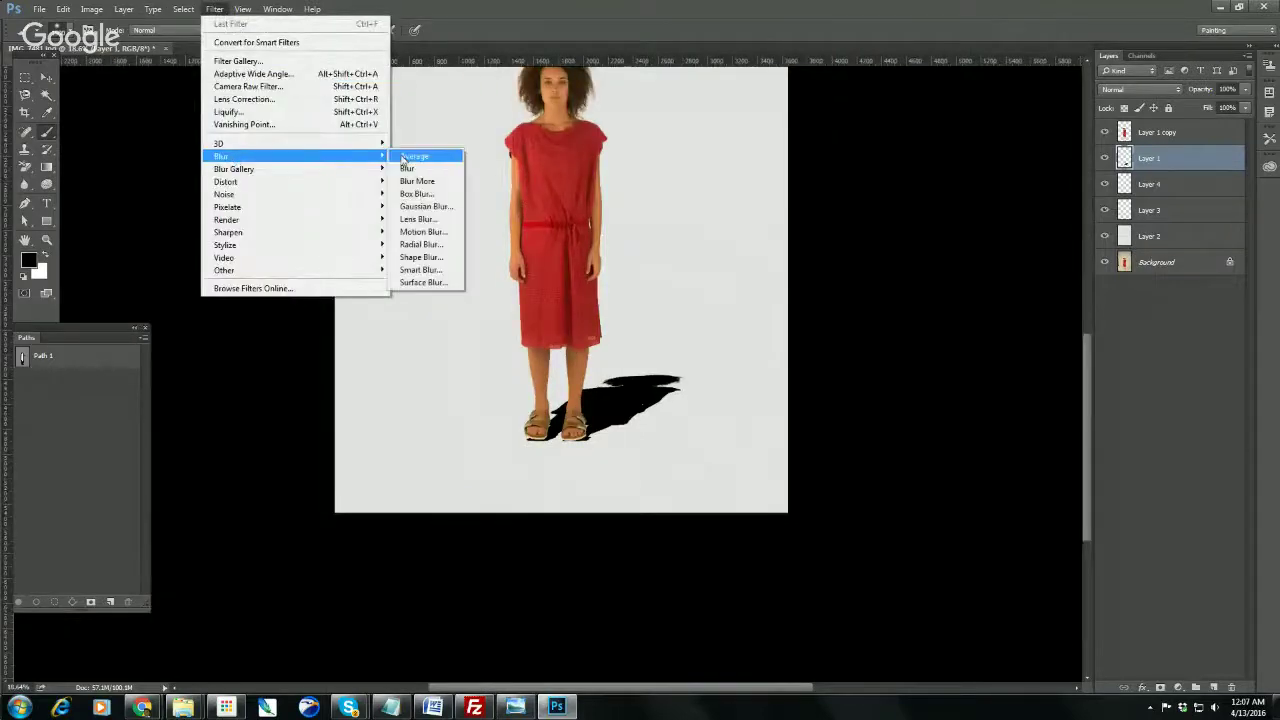
click(408, 207)
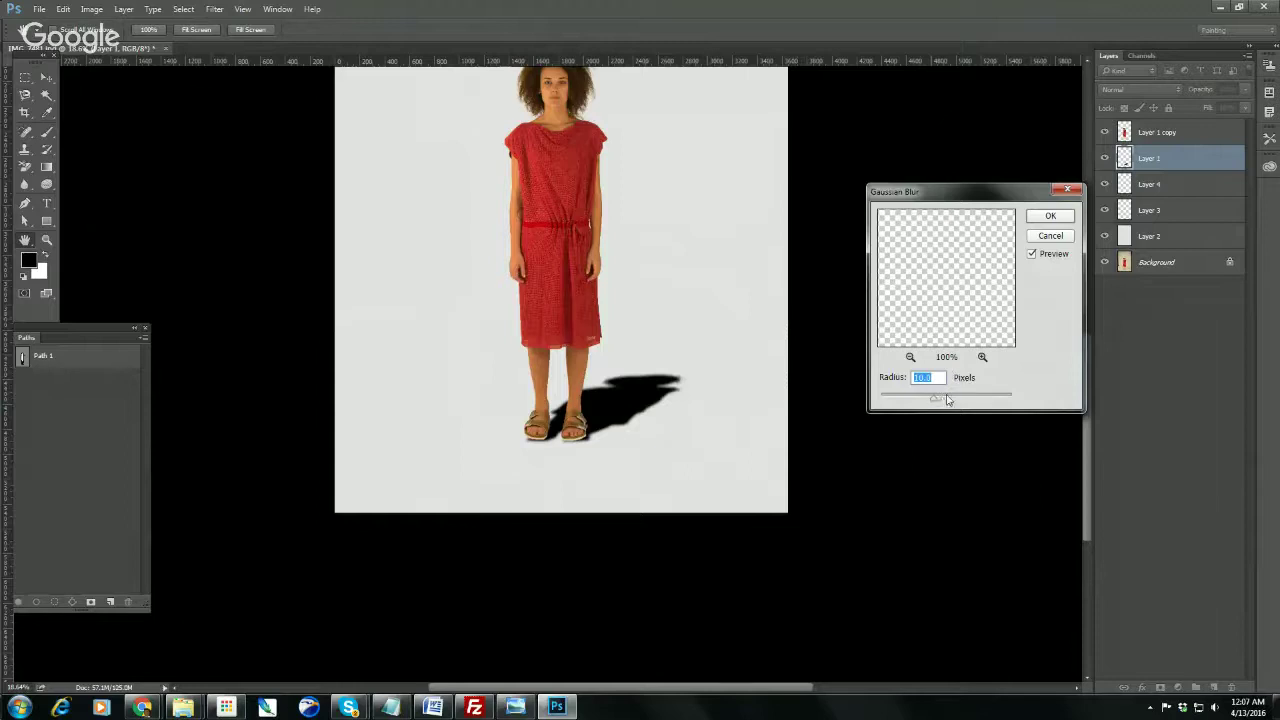
text(20)
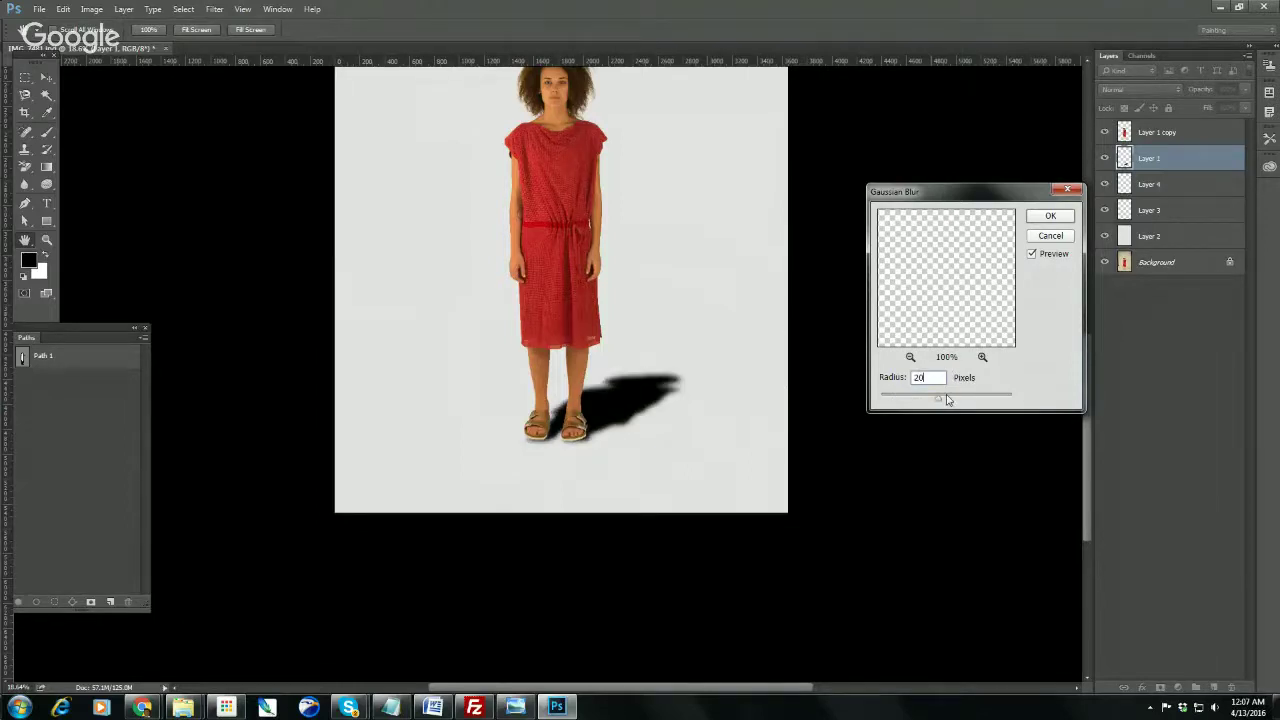
key(Return)
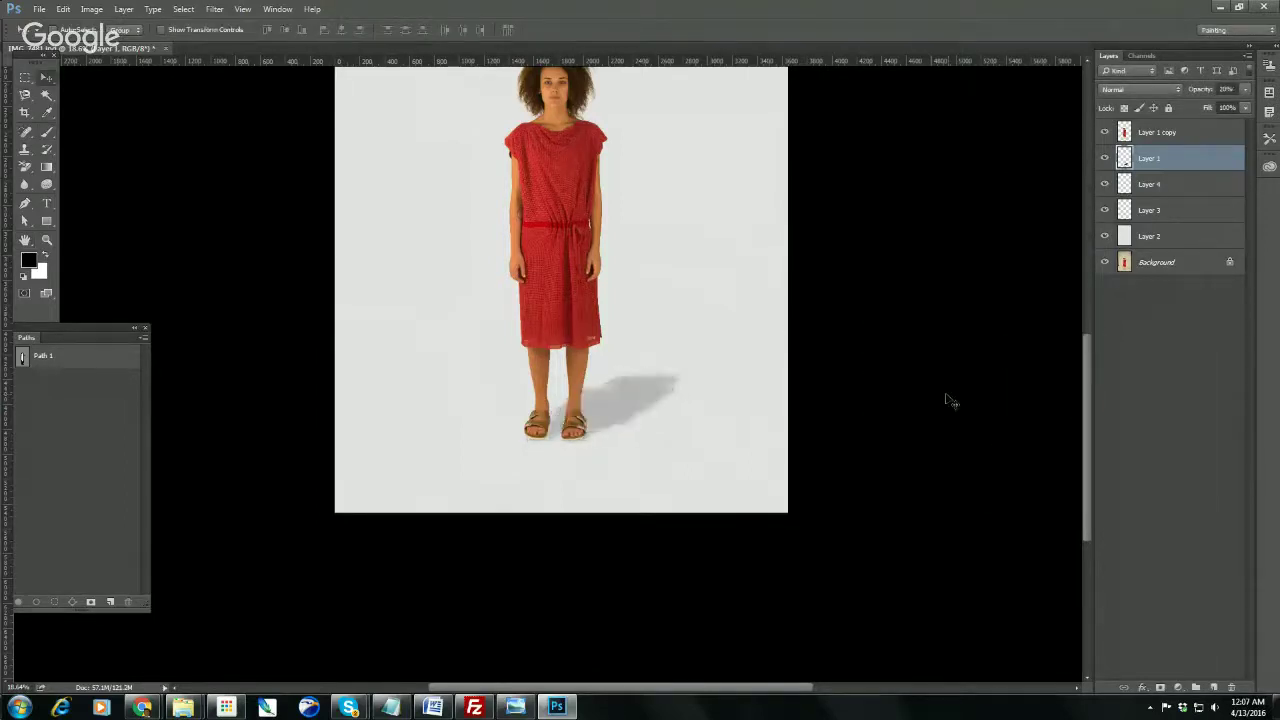
- Activate the standard Eraser tool for the cast shadow on Layer 1 and enlarge its brush
alt+click(744, 389)
alt+click(744, 390)
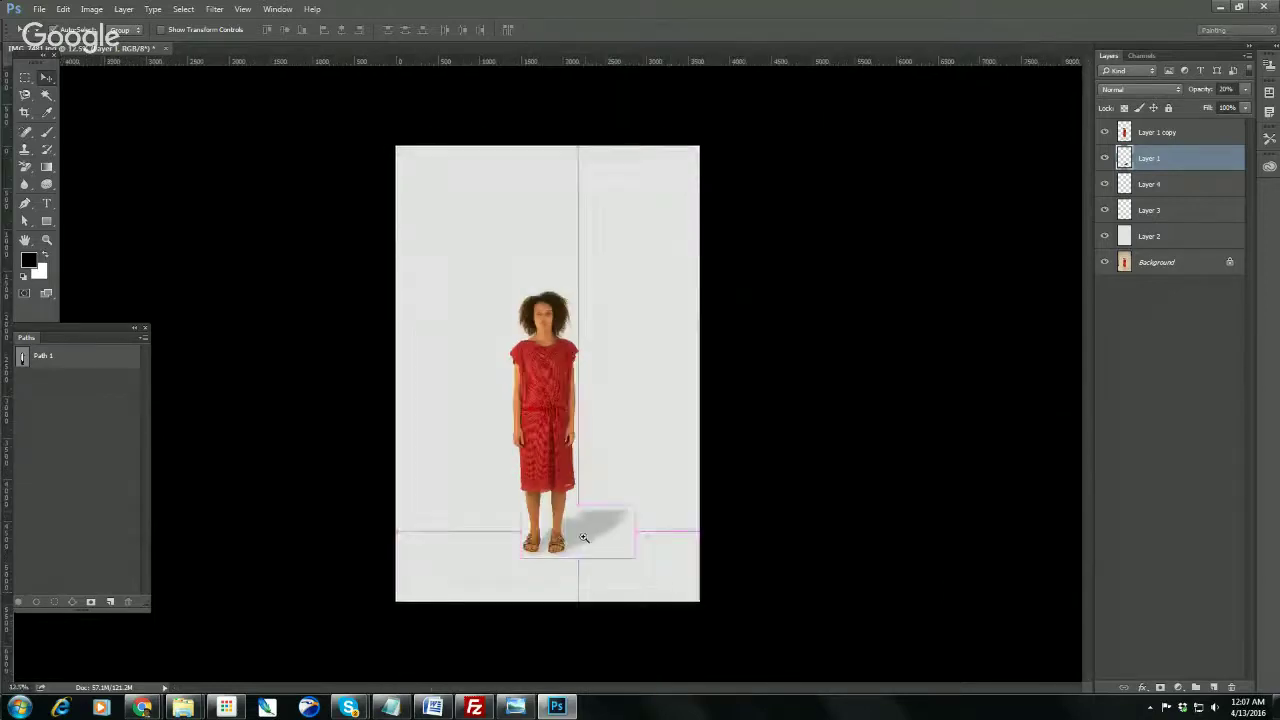
drag(584, 538, 729, 597)
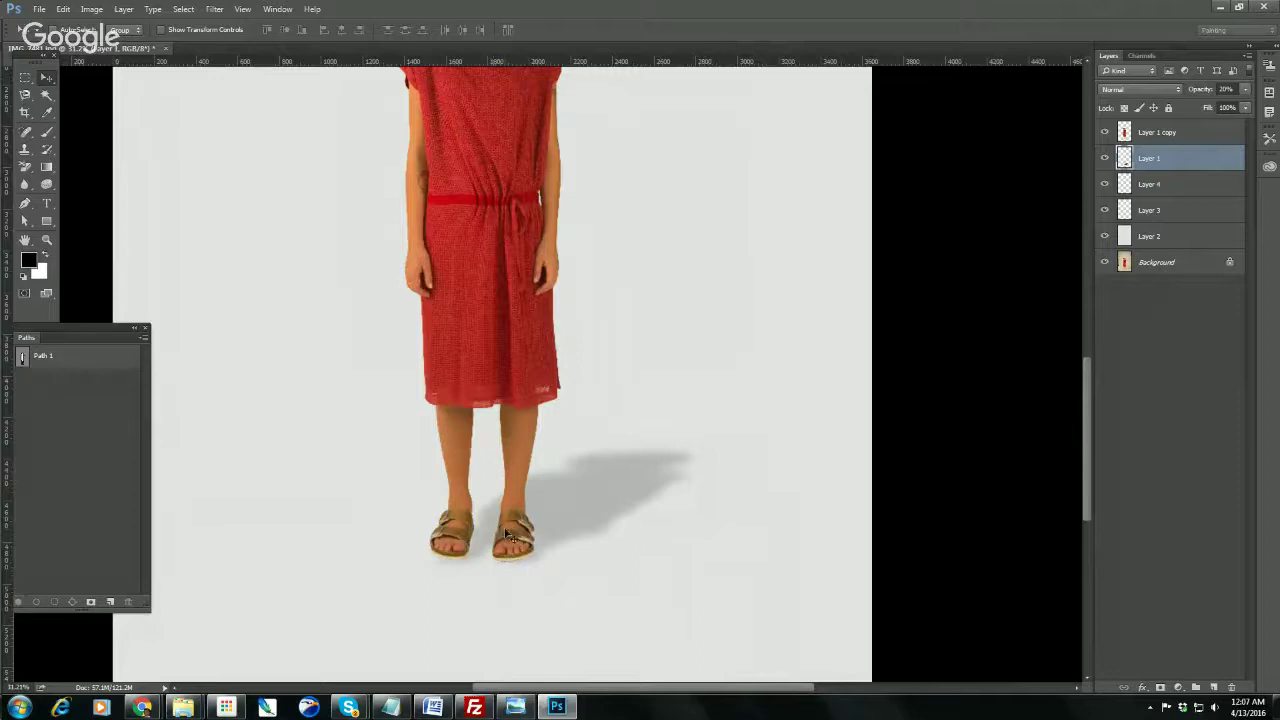
drag(648, 483, 690, 508)
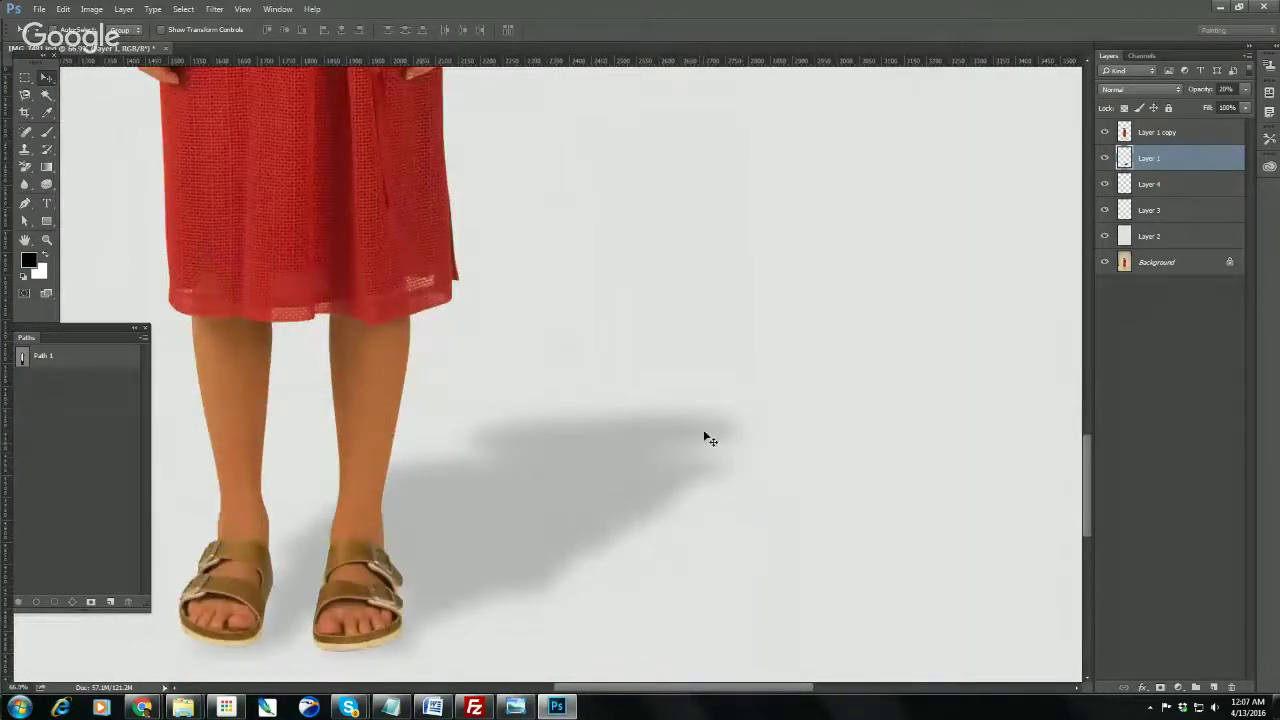
click(25, 132)
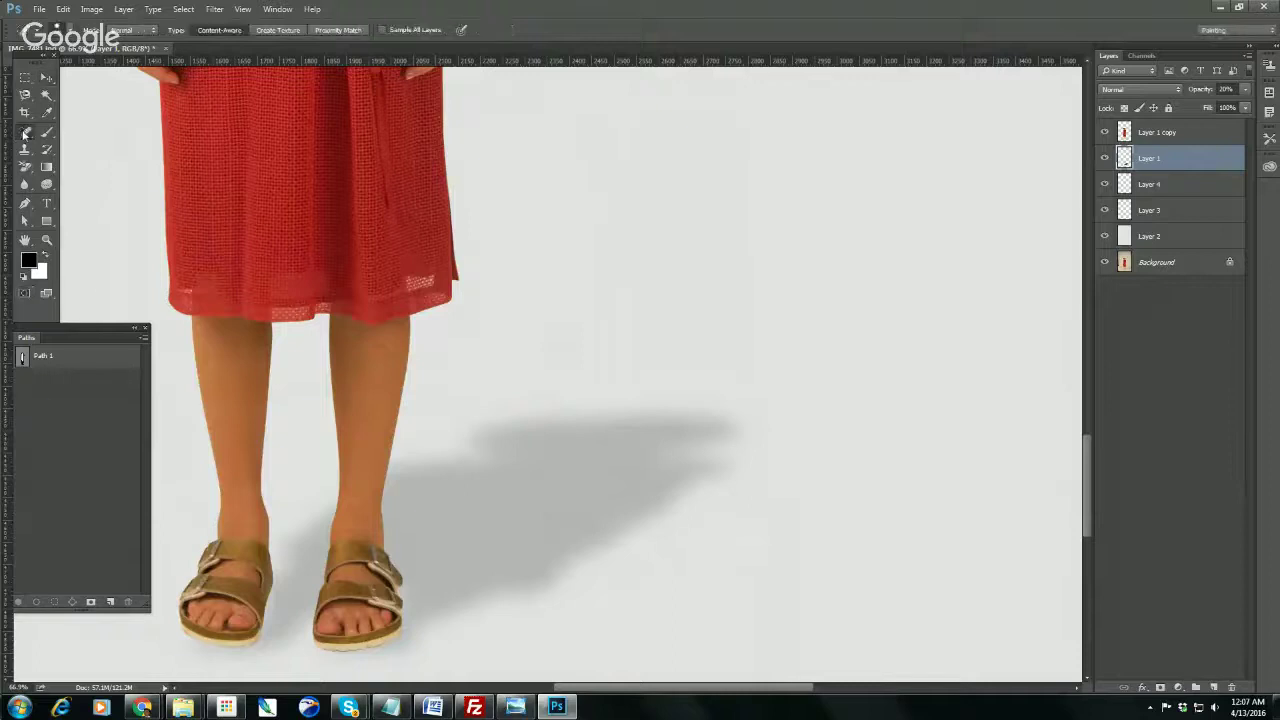
click(25, 153)
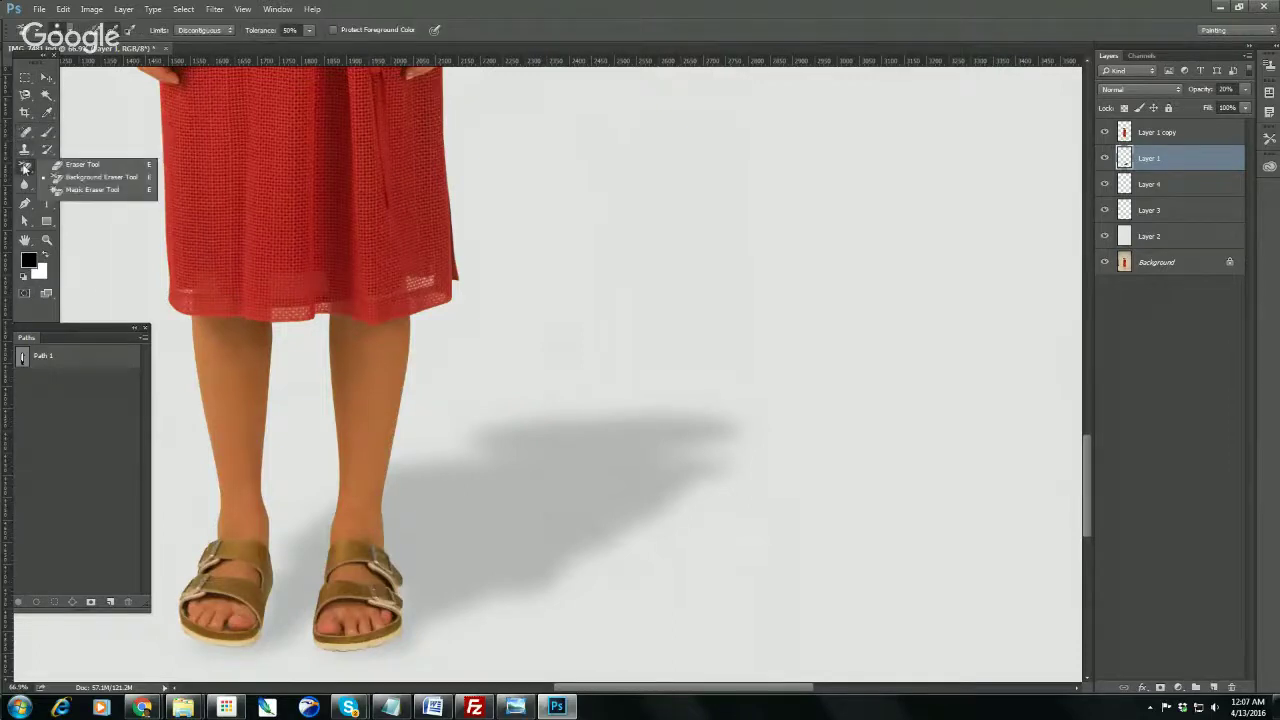
click(82, 164)
key(bracketright)
key(bracketright)
key(bracketright)
key(bracketright)
key(bracketright)
key(bracketright)
key(bracketright)
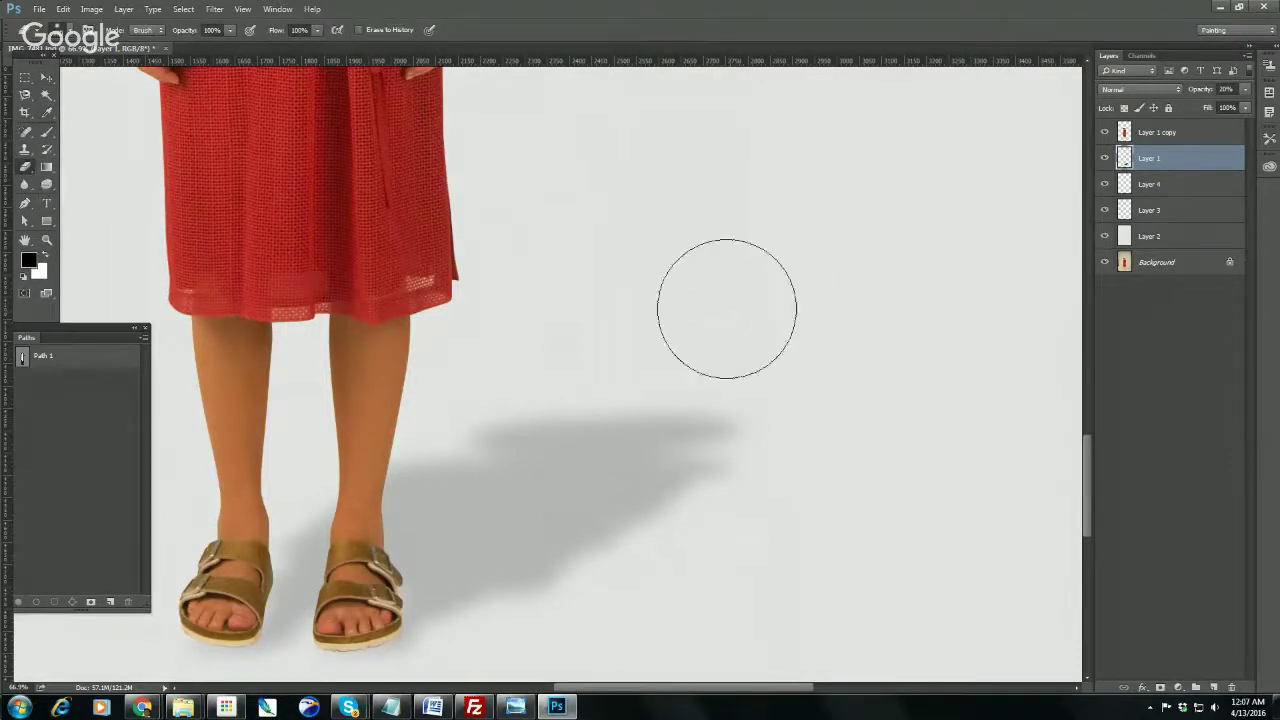
right_click(666, 243)
key(Return)
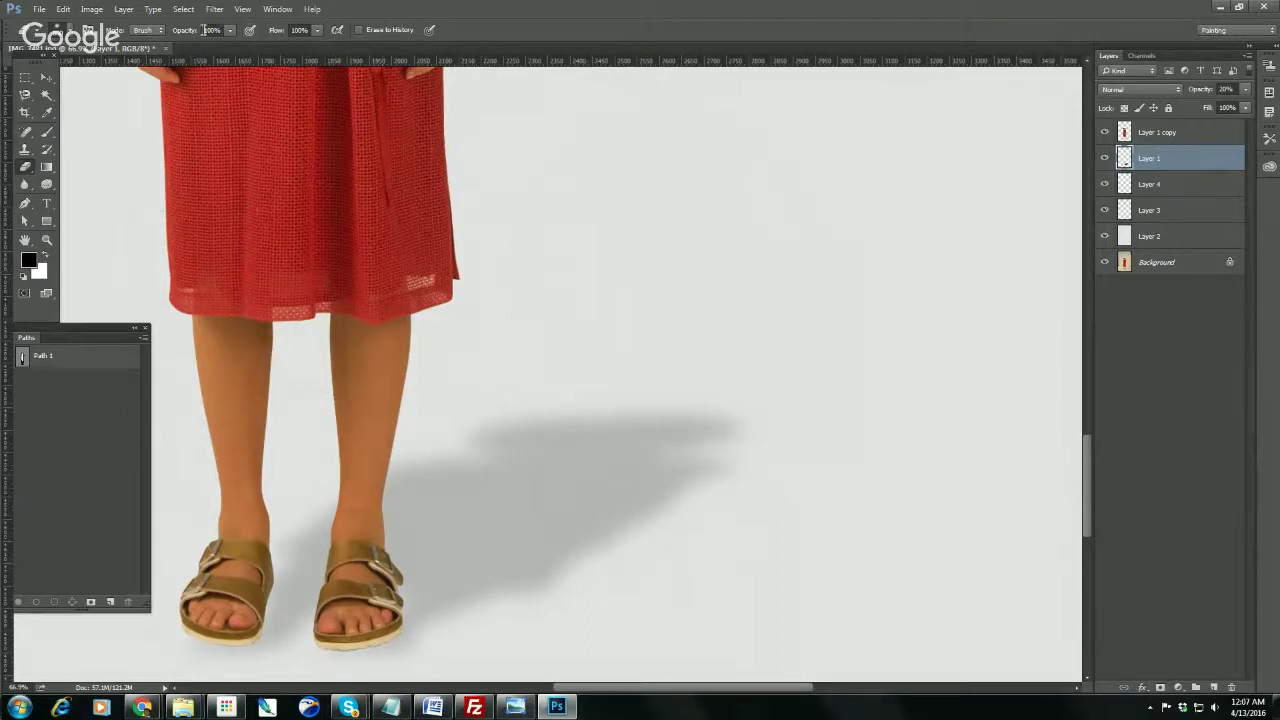
- Set the eraser opacity to 50% and fade the far end of the cast shadow
drag(218, 30, 174, 33)
text(50)
key(Return)
mouse_move(537, 376)
mouse_down()
mouse_move(813, 395)
mouse_move(366, 330)
mouse_up()
- Examine the faded shadow, the whole figure and the head on the grey backdrop, and select Layer 2
ctrl+alt+click(617, 356)
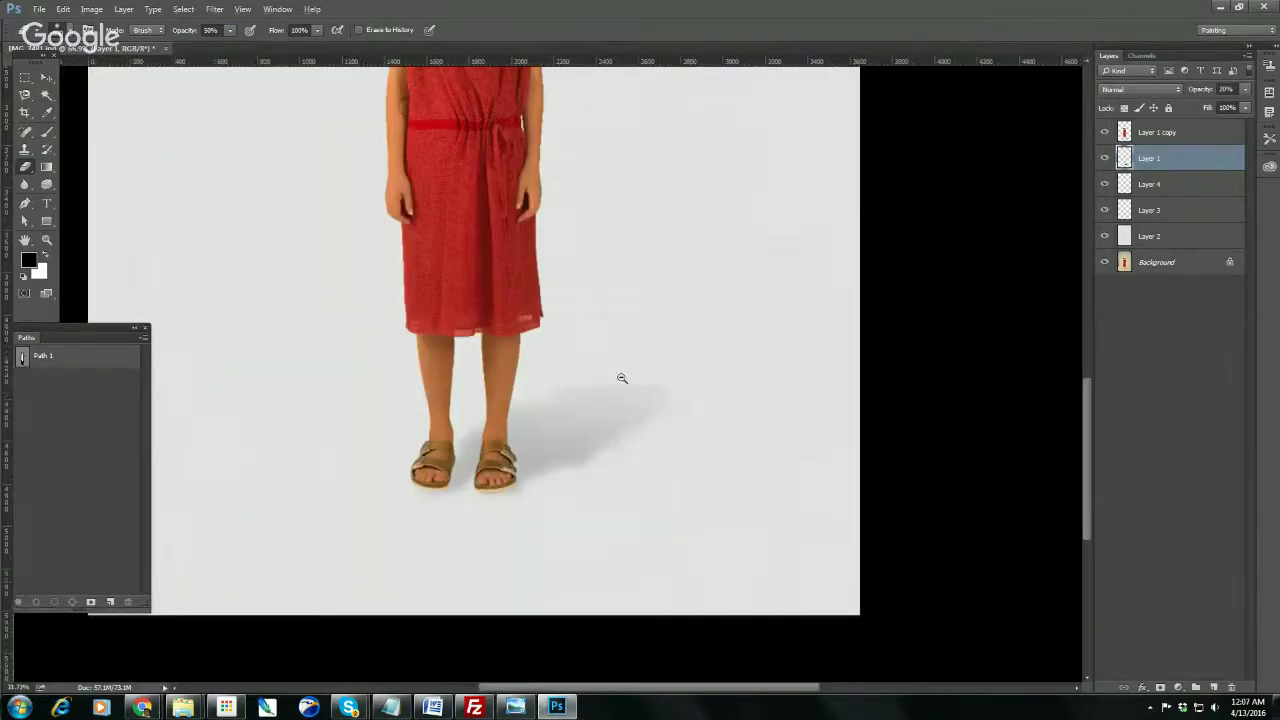
alt+click(615, 441)
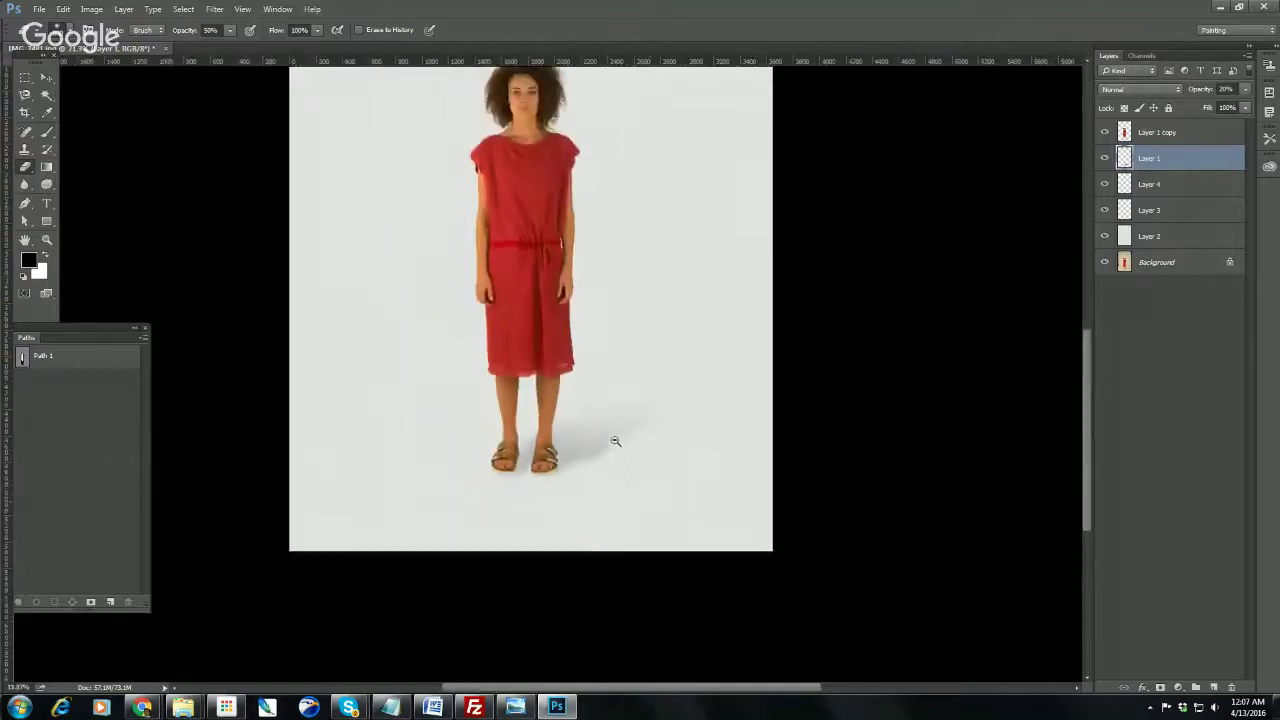
alt+click(669, 553)
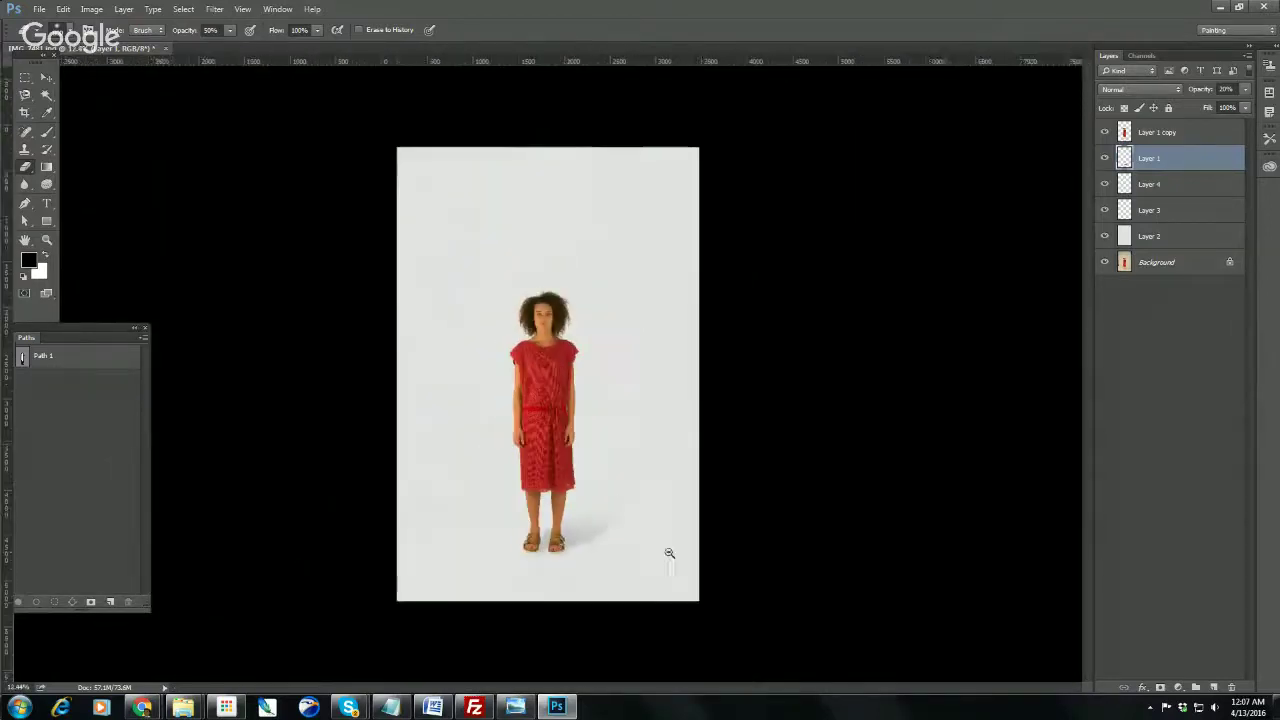
ctrl+click(565, 328)
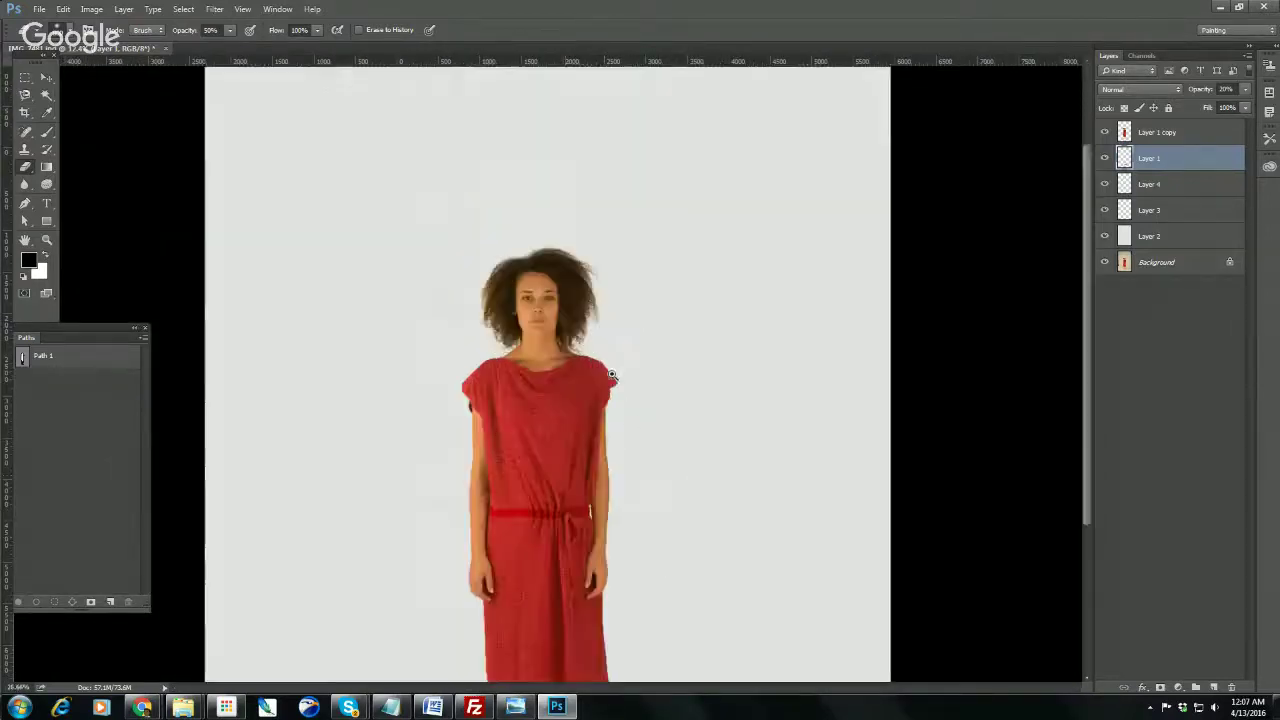
drag(627, 425, 595, 330)
alt+click(594, 312)
click(1163, 240)
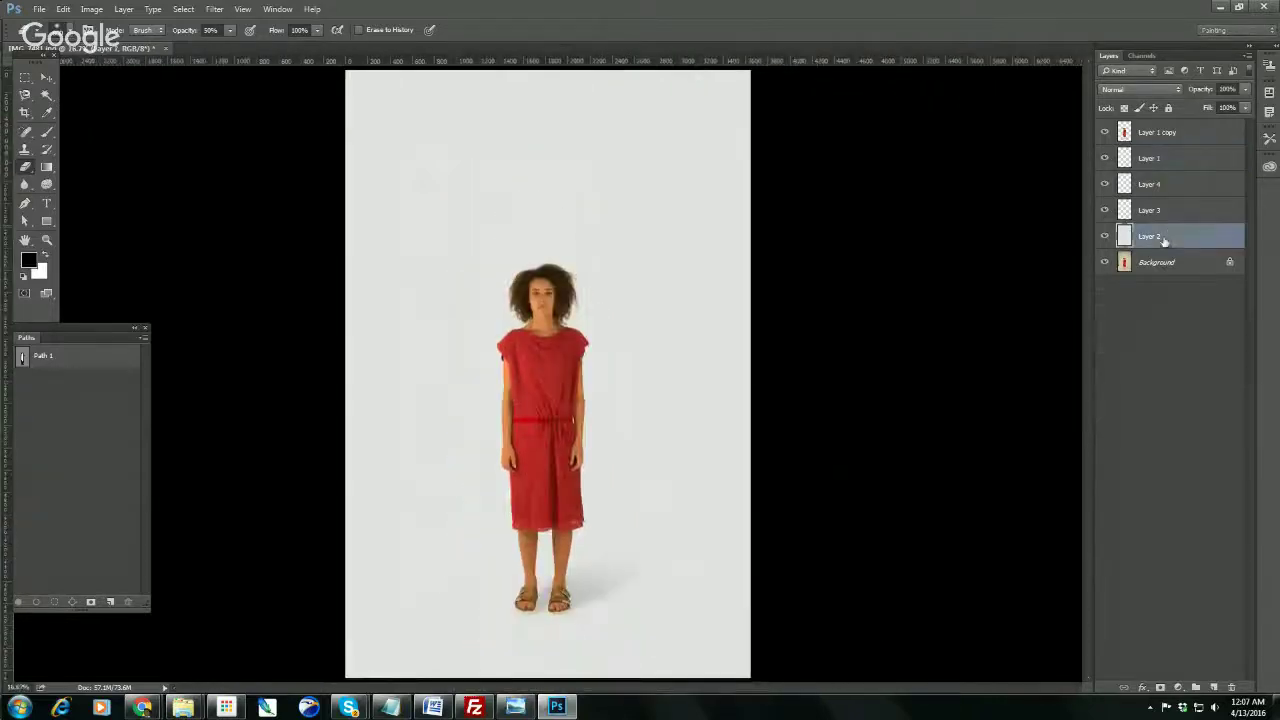
- Try a black-to-white linear gradient from top to bottom across the Layer 2 backdrop, and undo it
key(g)
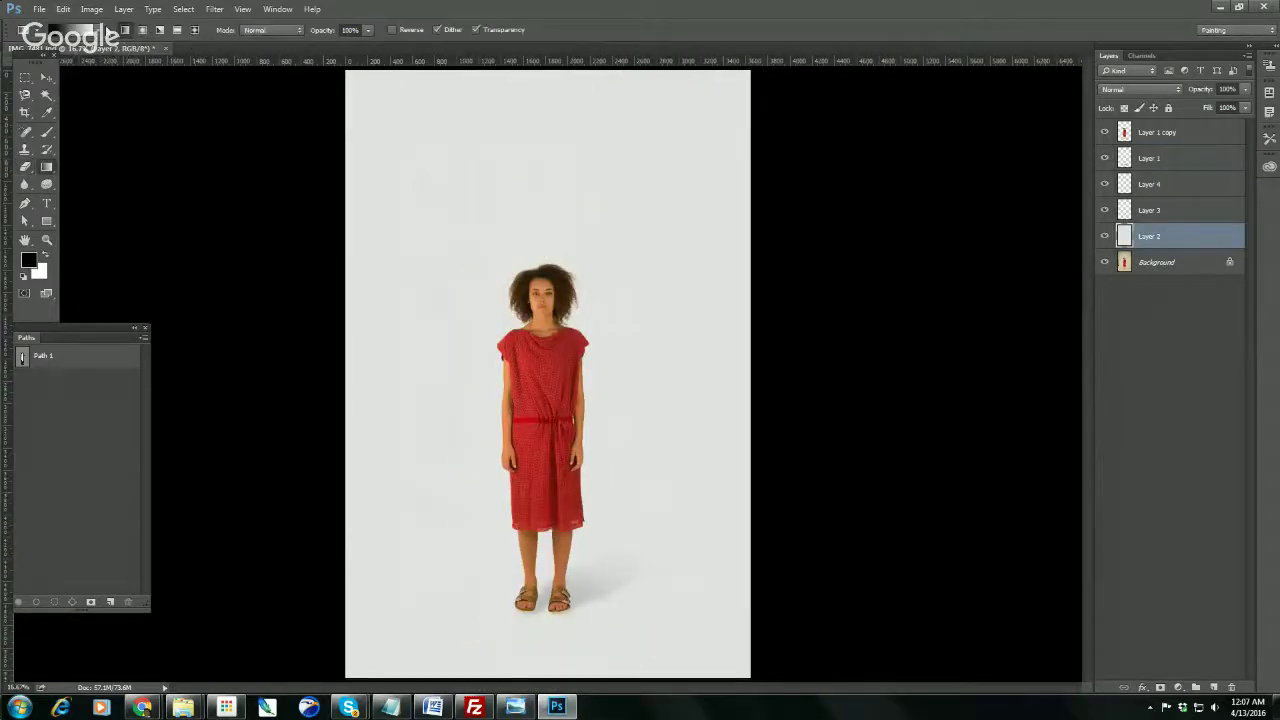
scroll(514, 227, down, 4)
drag(506, 117, 524, 464)
scroll(543, 435, up, 2)
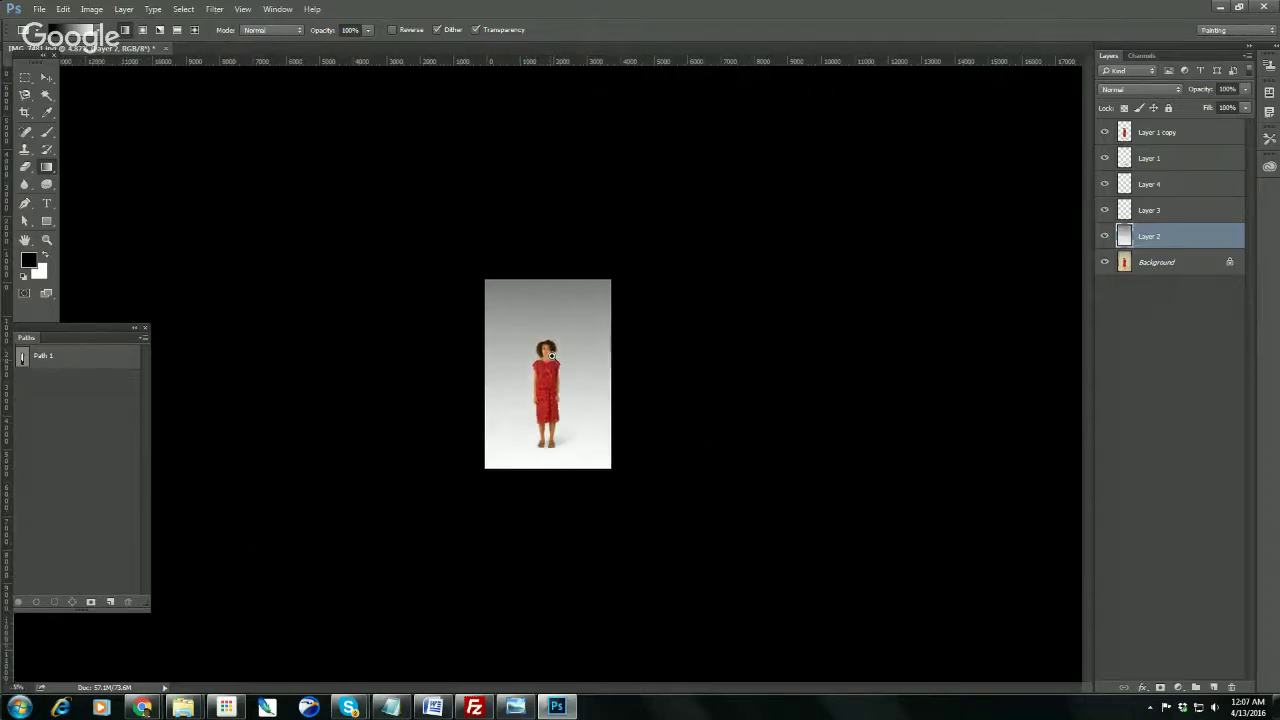
key(ctrl+z)
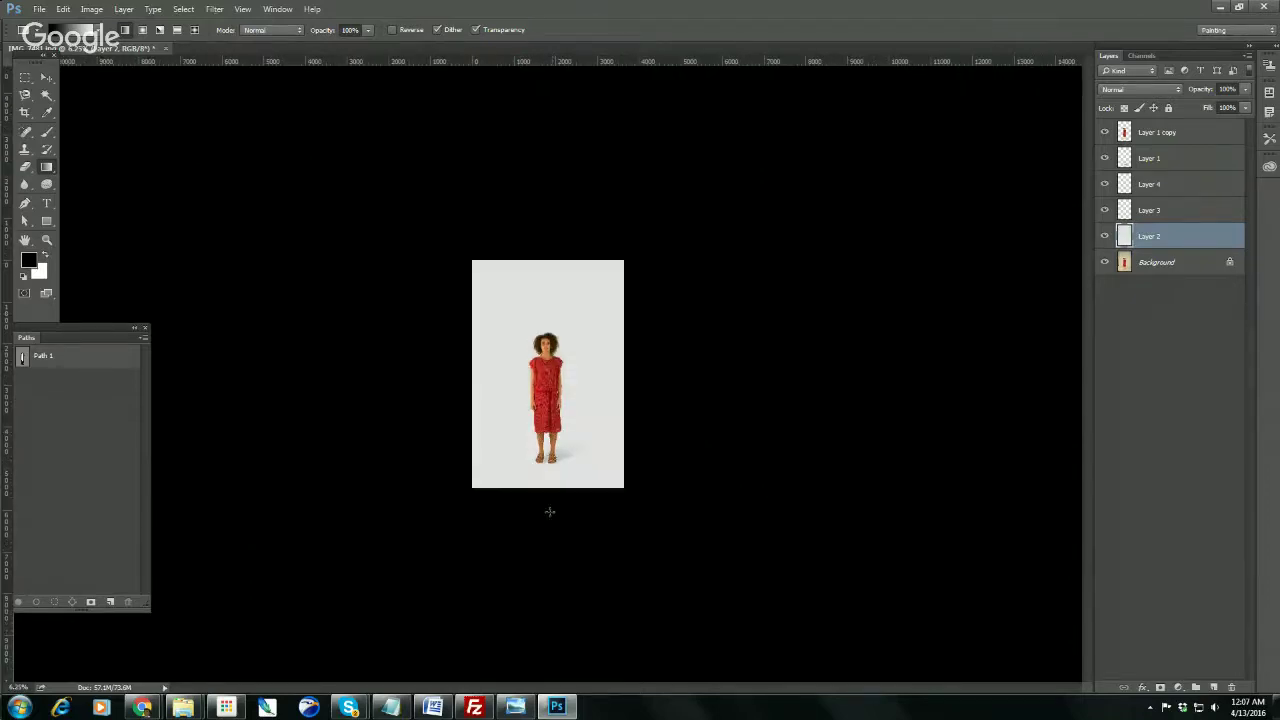
- Try upward, horizontal and diagonal black-to-white gradients on the Layer 2 backdrop, undoing each one
drag(549, 512, 531, 237)
key(ctrl+z)
drag(432, 312, 720, 314)
key(ctrl+z)
drag(211, 111, 724, 582)
scroll(574, 363, up, 11)
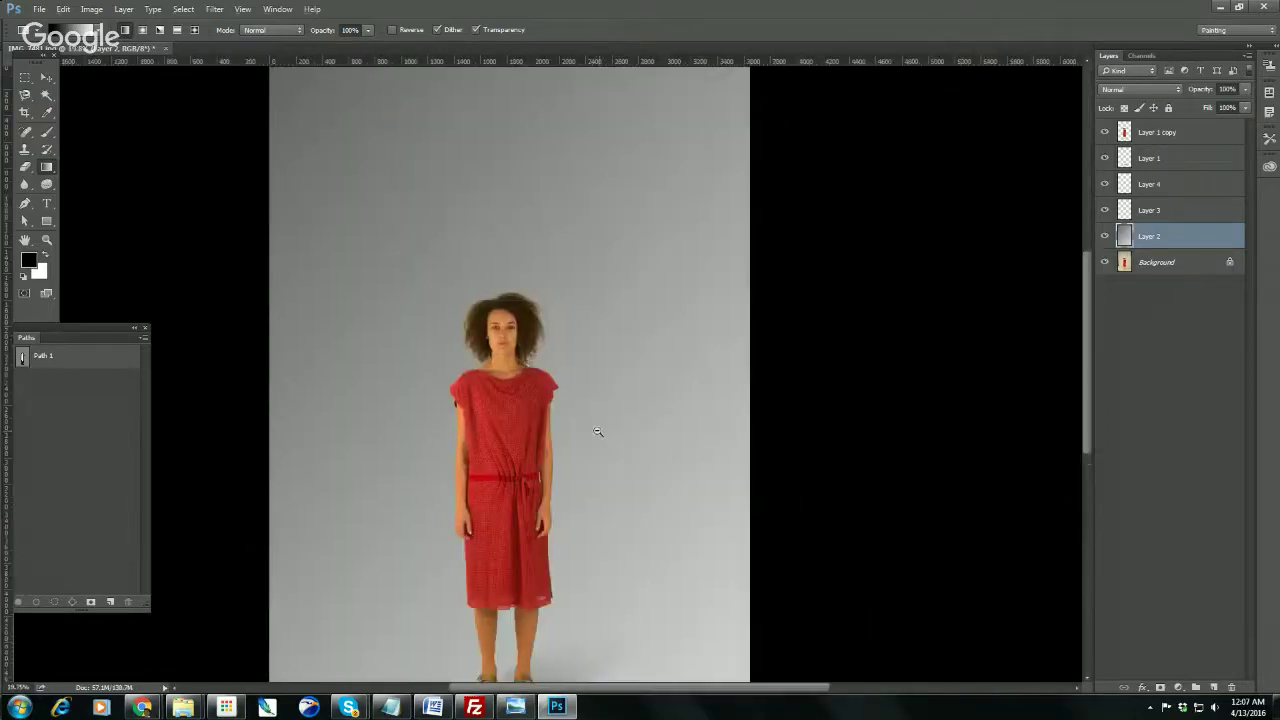
scroll(600, 431, down, 1)
key(ctrl+z)
- Examine the model's hair, dress and cast shadow against the plain grey backdrop
scroll(600, 417, down, 6)
mouse_move(548, 400)
mouse_down()
mouse_move(574, 400)
mouse_move(558, 401)
mouse_up()
mouse_move(590, 506)
mouse_down()
mouse_move(592, 475)
mouse_move(638, 494)
mouse_move(599, 484)
mouse_up()
key(ctrl+minus)
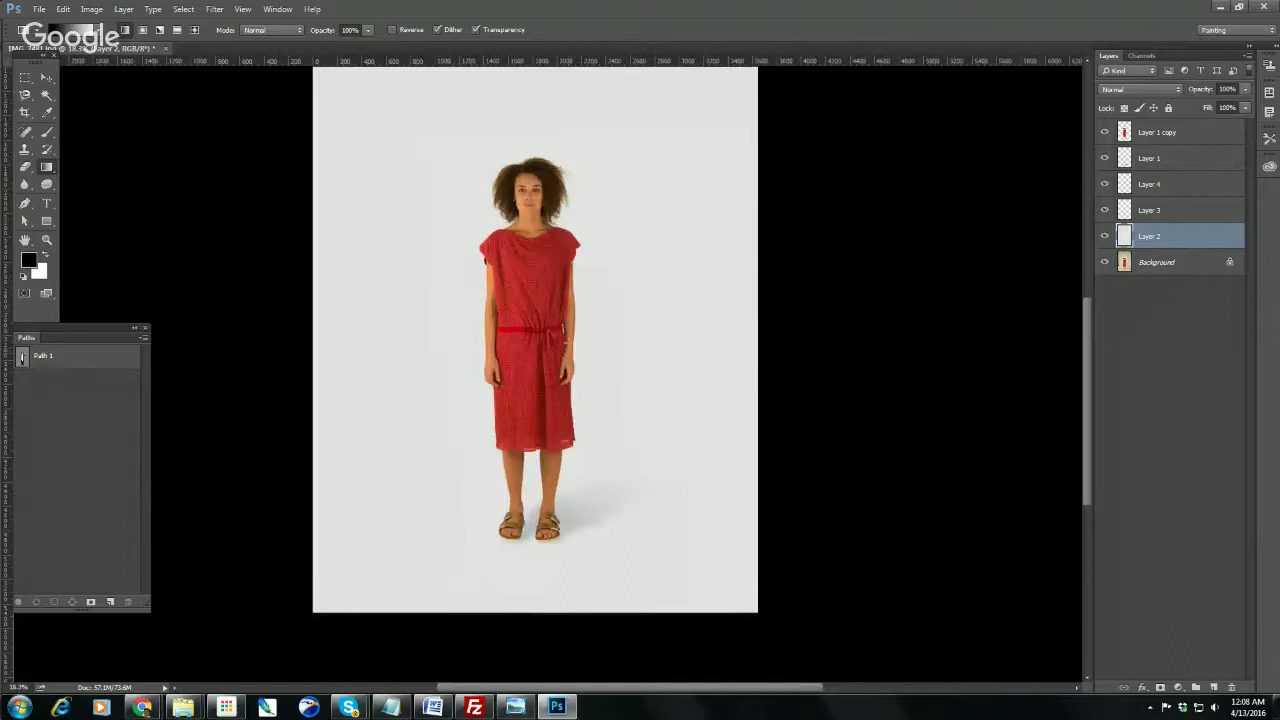
drag(524, 199, 554, 220)
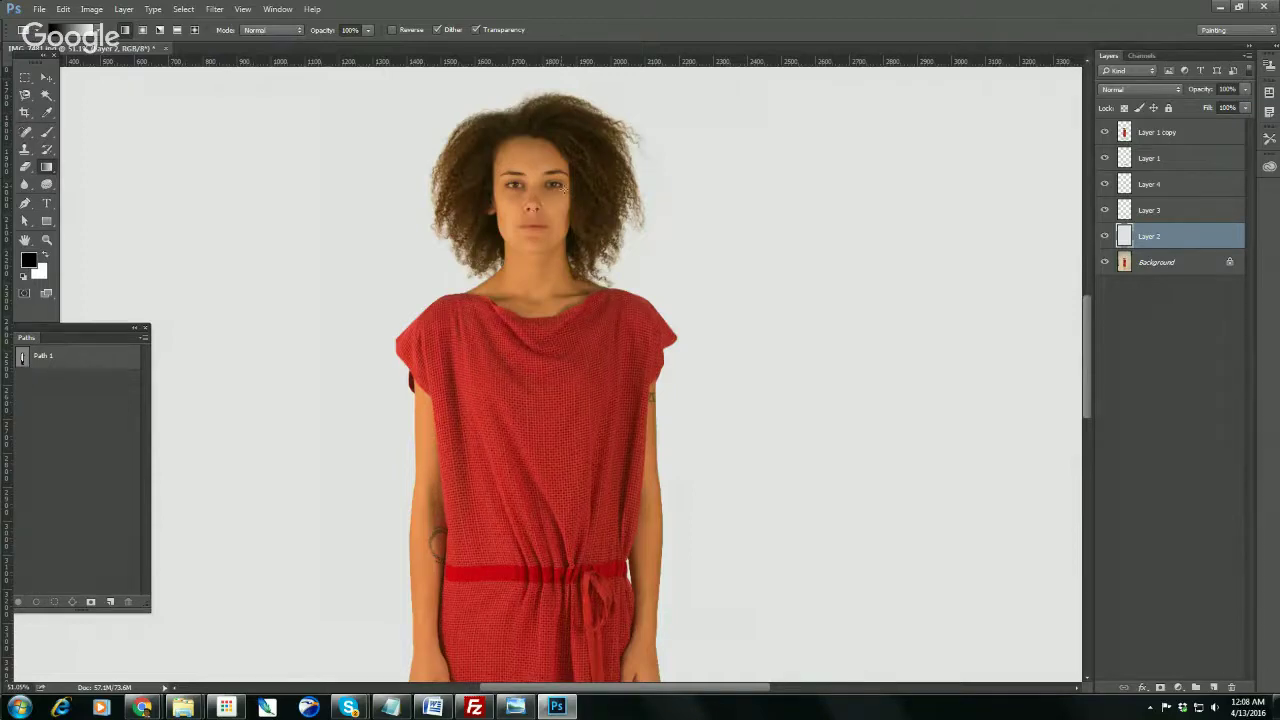
key(ctrl+0)
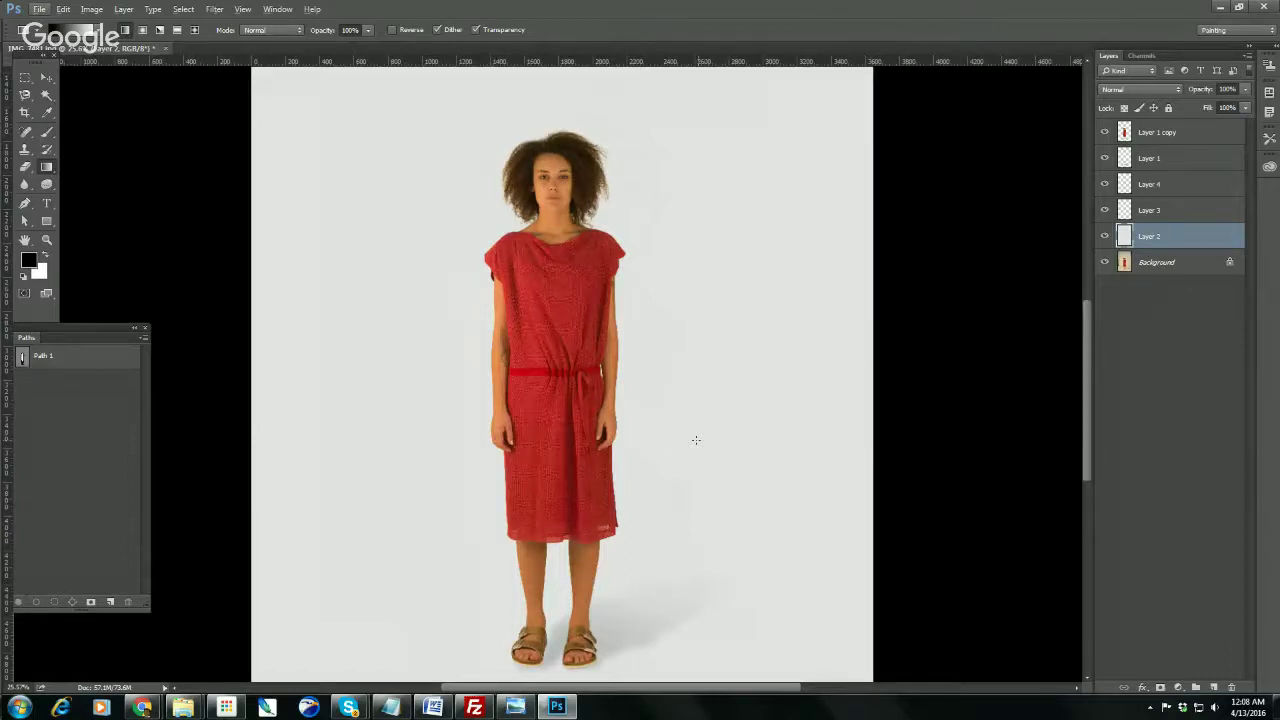
- Activate the Pen tool and select Path 1 to show its outline around the model's shoulder
key(p)
click(96, 366)
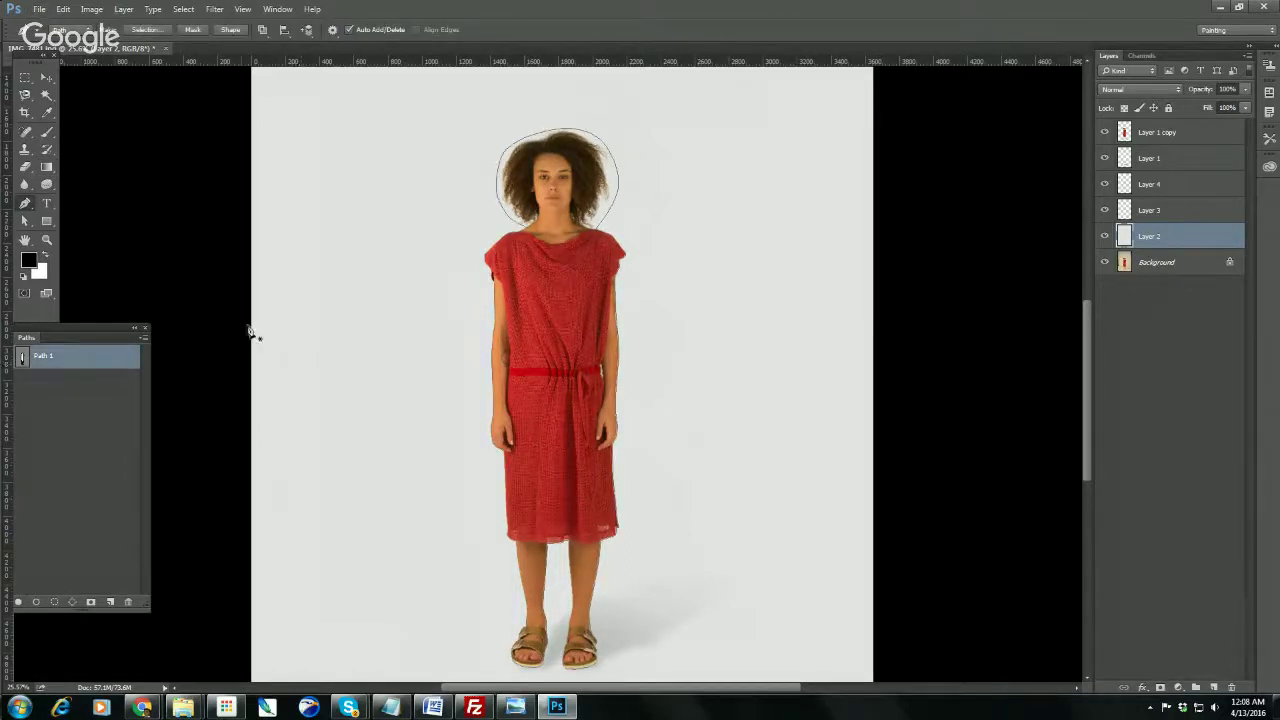
right_click(25, 205)
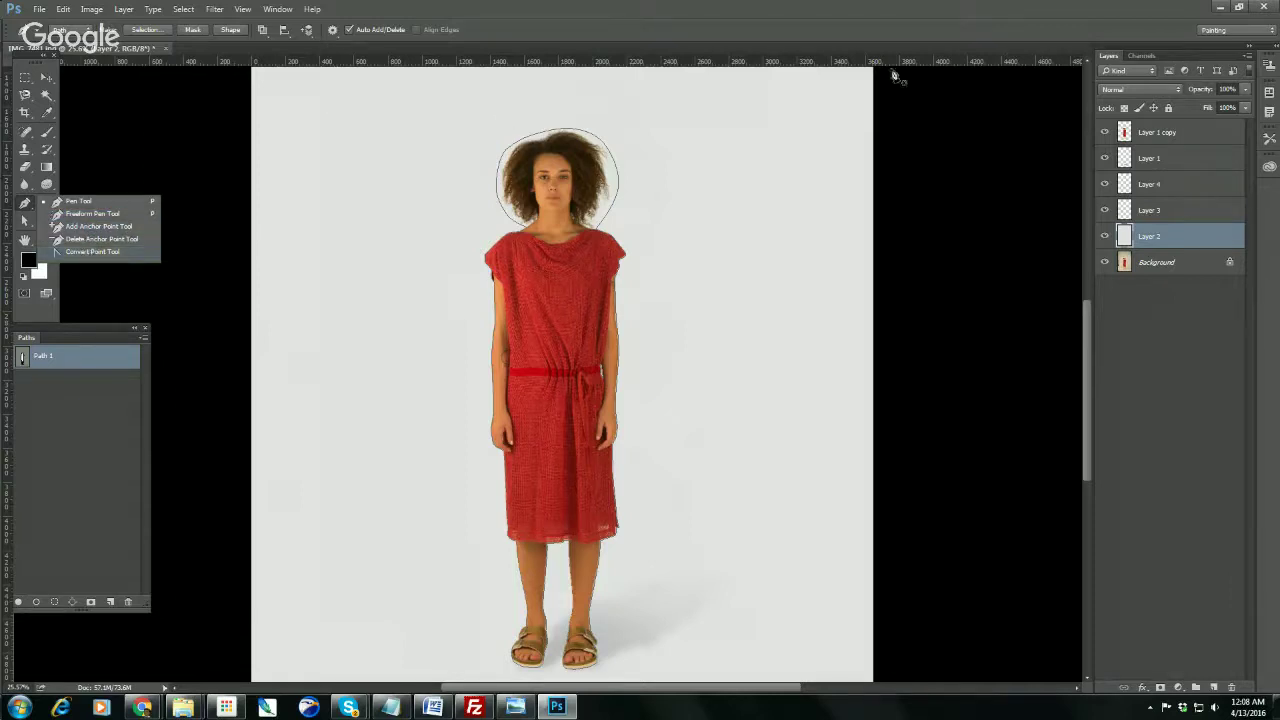
click(768, 171)
drag(594, 239, 735, 366)
- Try drawing a closed irregular shape on the empty backdrop beside the model with the Freeform Pen tool, and delete it
right_click(25, 203)
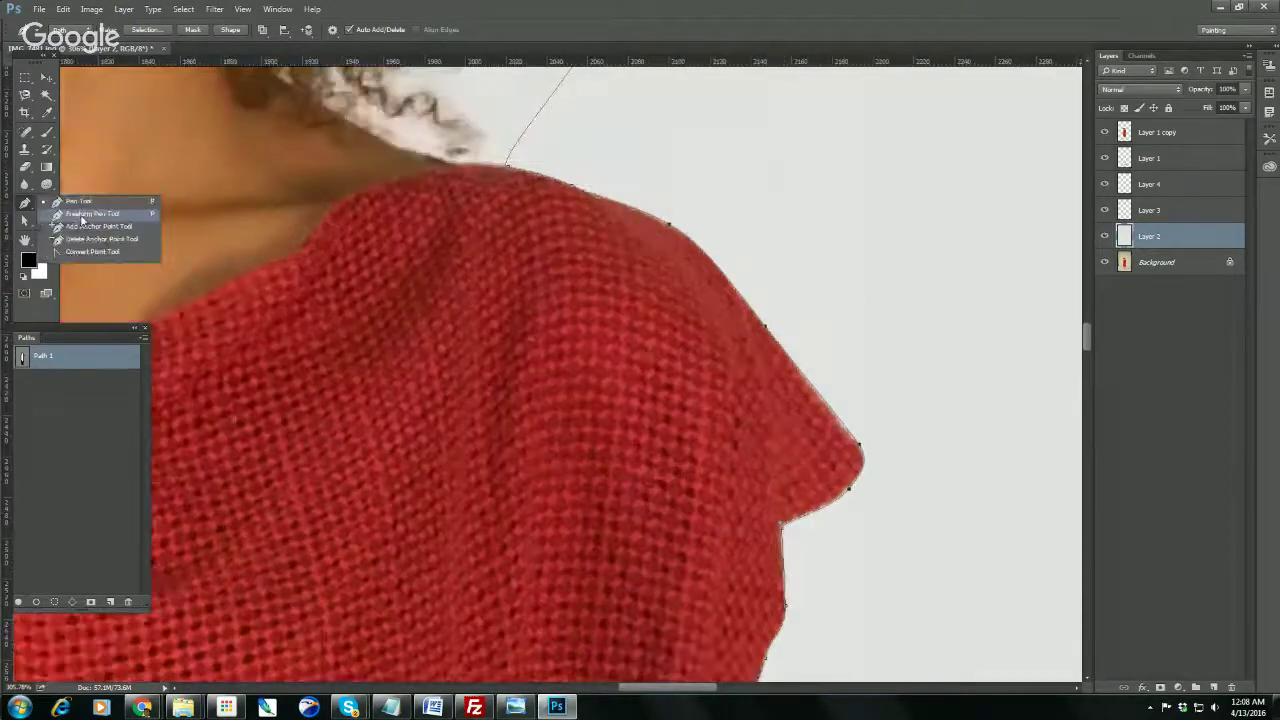
click(83, 216)
drag(262, 244, 197, 252)
click(85, 436)
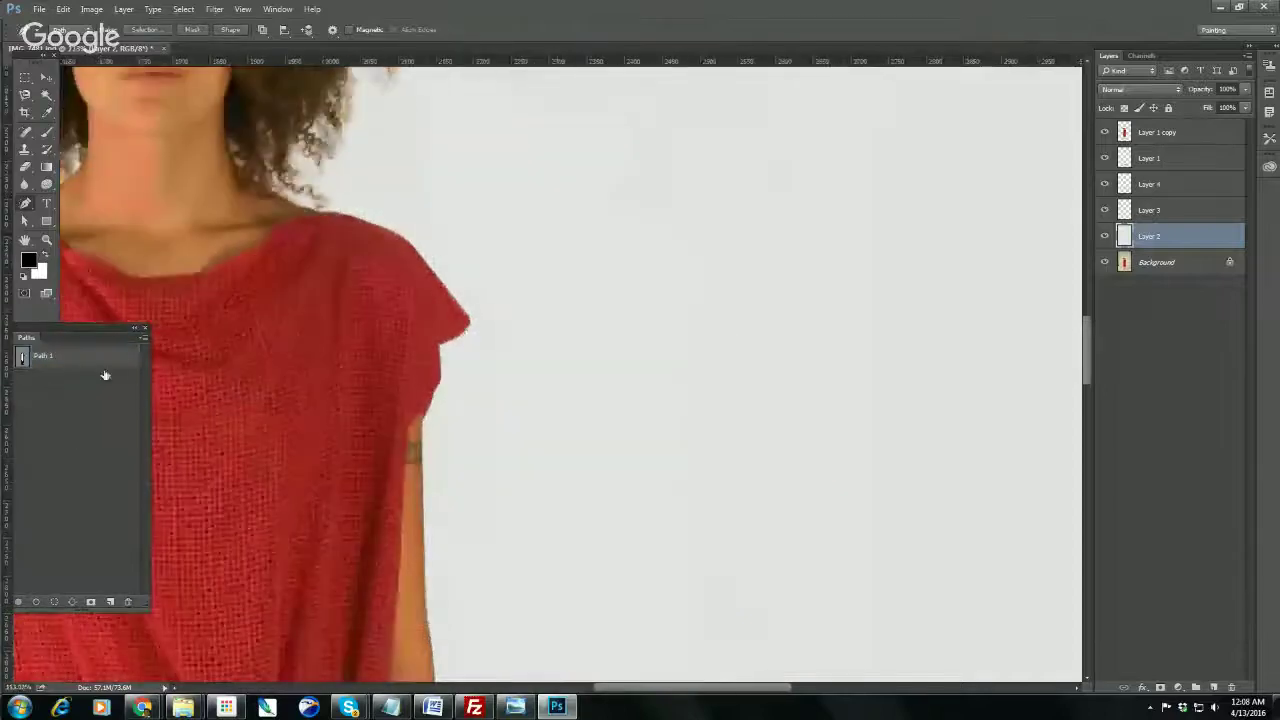
click(68, 360)
drag(557, 378, 514, 441)
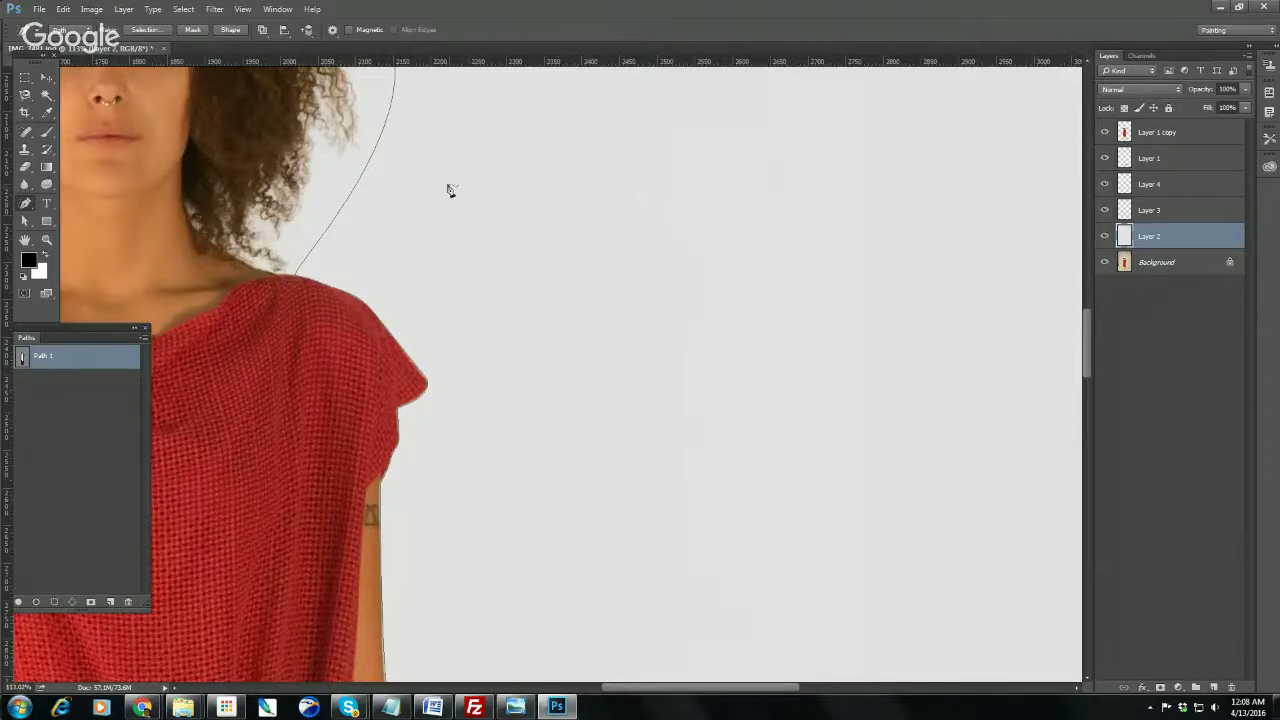
scroll(480, 304, down, 2)
drag(577, 246, 451, 271)
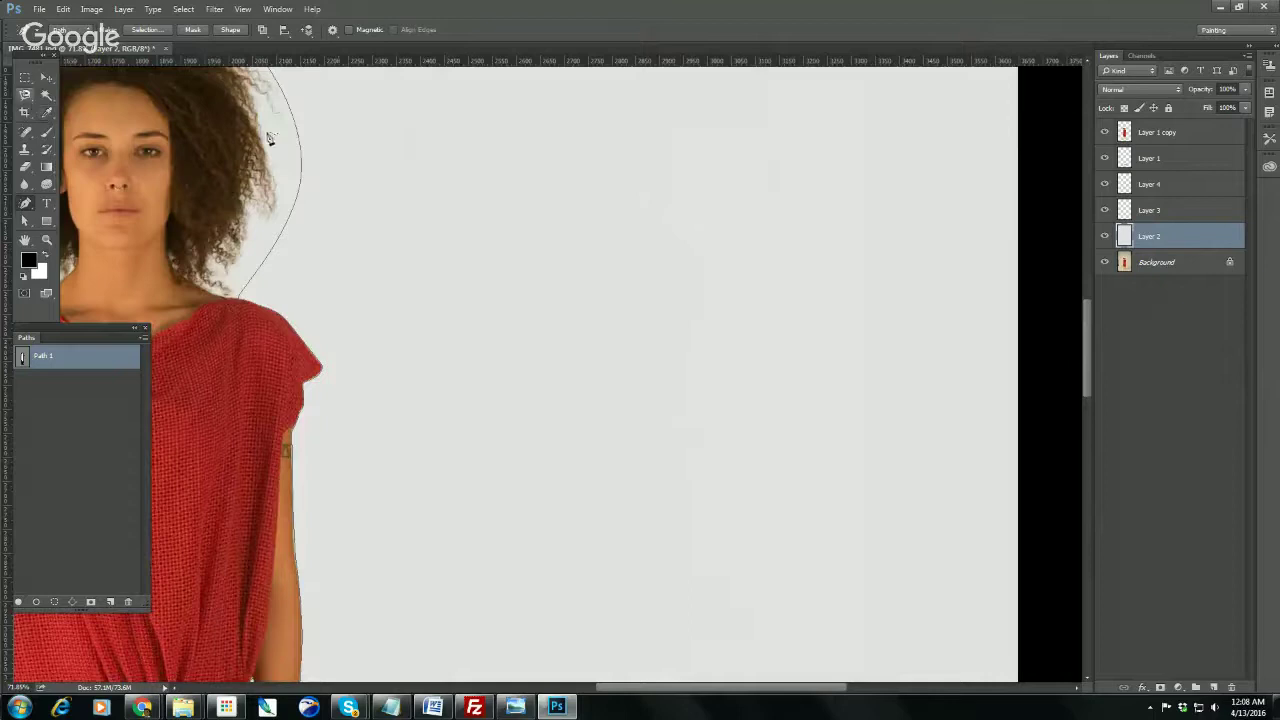
mouse_move(615, 152)
mouse_down()
mouse_move(476, 206)
mouse_move(577, 243)
mouse_move(683, 313)
mouse_move(485, 439)
mouse_move(646, 510)
mouse_move(803, 340)
mouse_move(940, 246)
mouse_move(794, 149)
mouse_move(672, 104)
mouse_move(617, 163)
mouse_up()
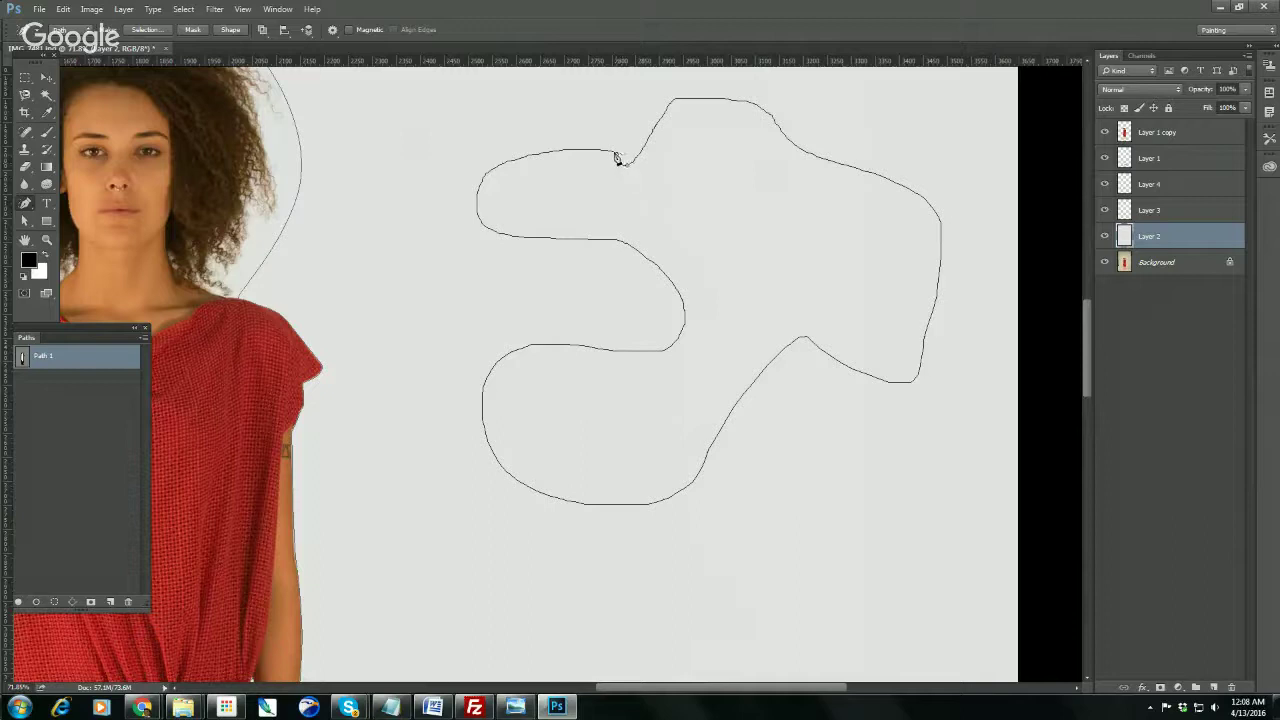
drag(616, 158, 618, 160)
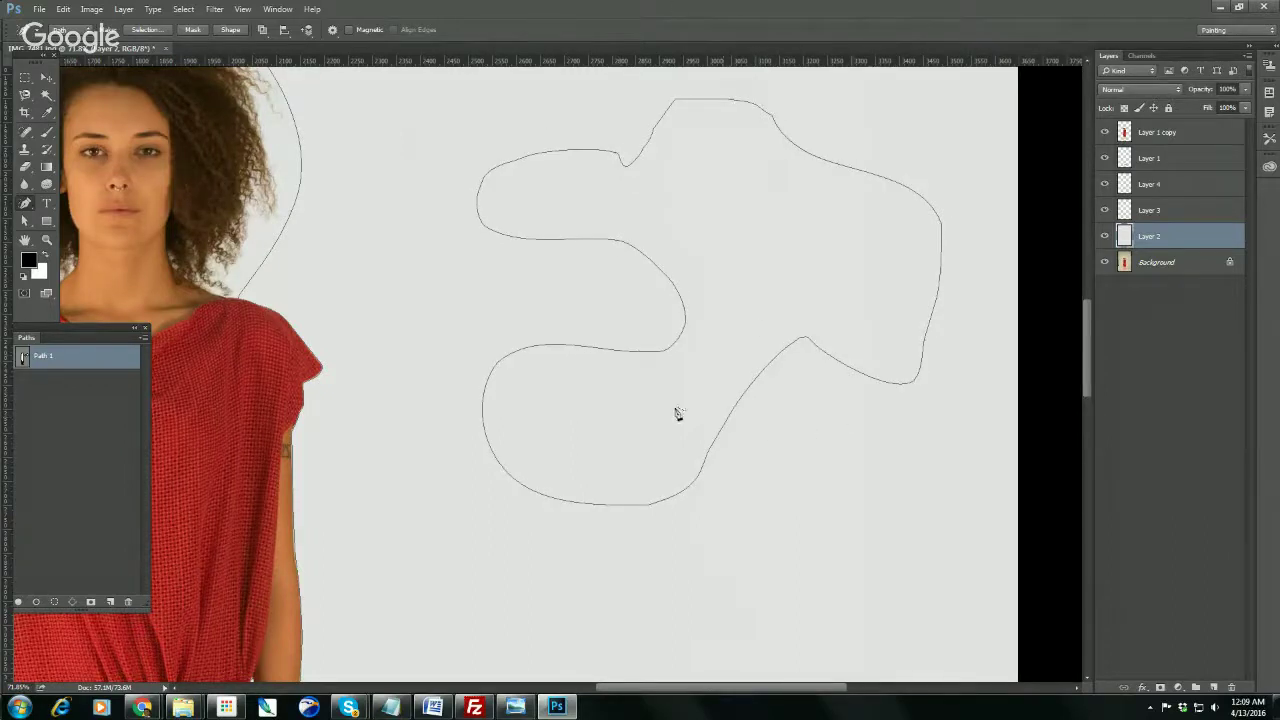
drag(489, 100, 877, 282)
key(Delete)
- Activate the Add Anchor Point tool and select the segment of Path 1 along the outer edge of the model's arm
drag(25, 204, 80, 230)
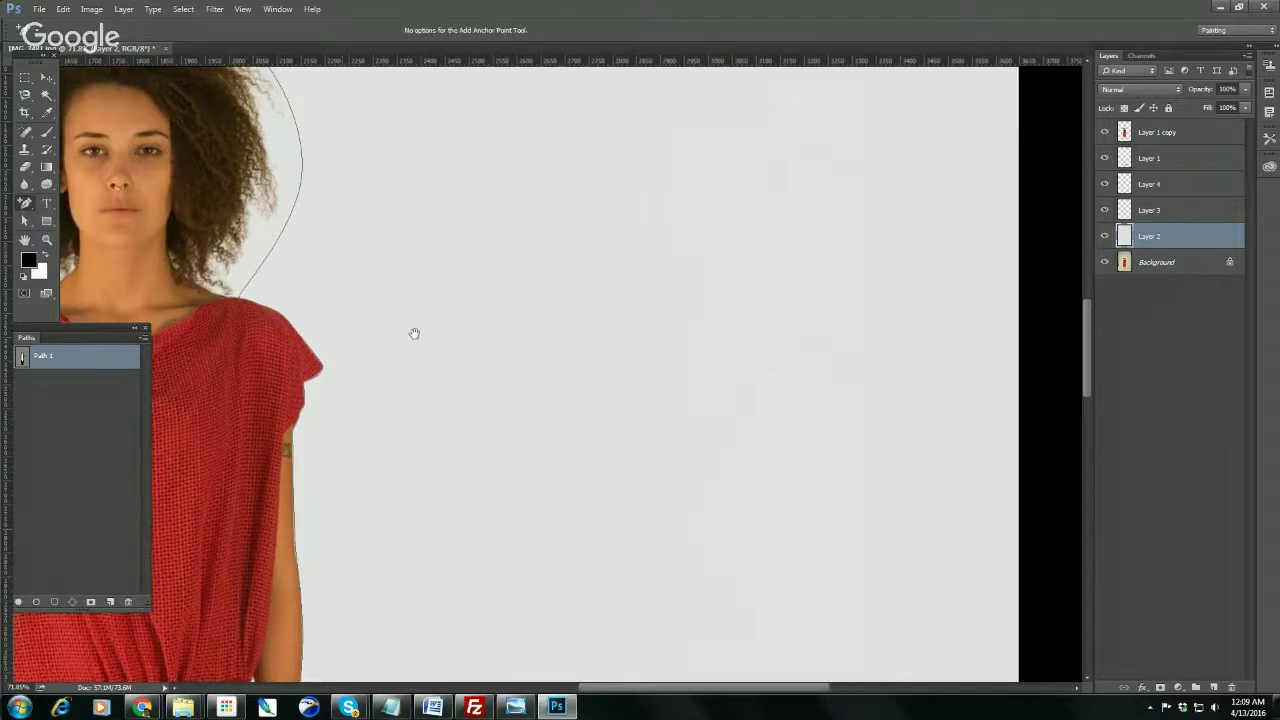
ctrl+click(445, 440)
ctrl+click(445, 440)
ctrl+click(445, 440)
drag(320, 243, 424, 440)
click(360, 428)
scroll(368, 428, up, 2)
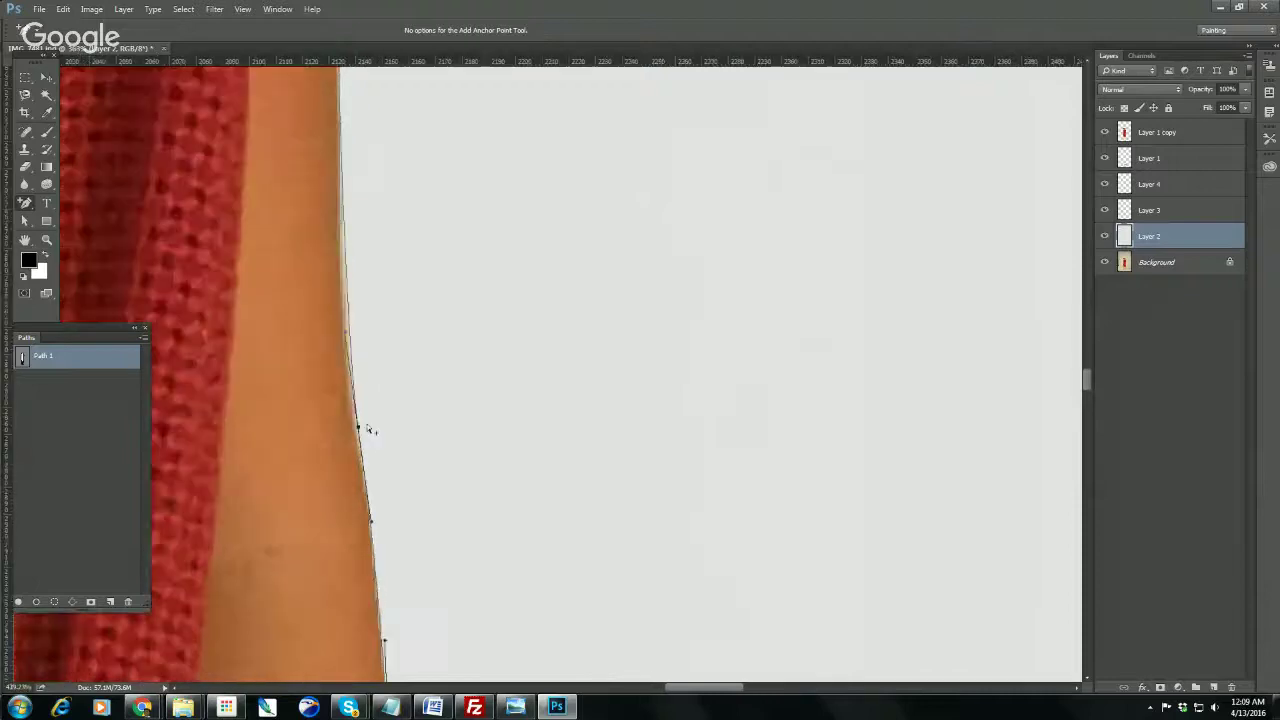
ctrl+click(425, 396)
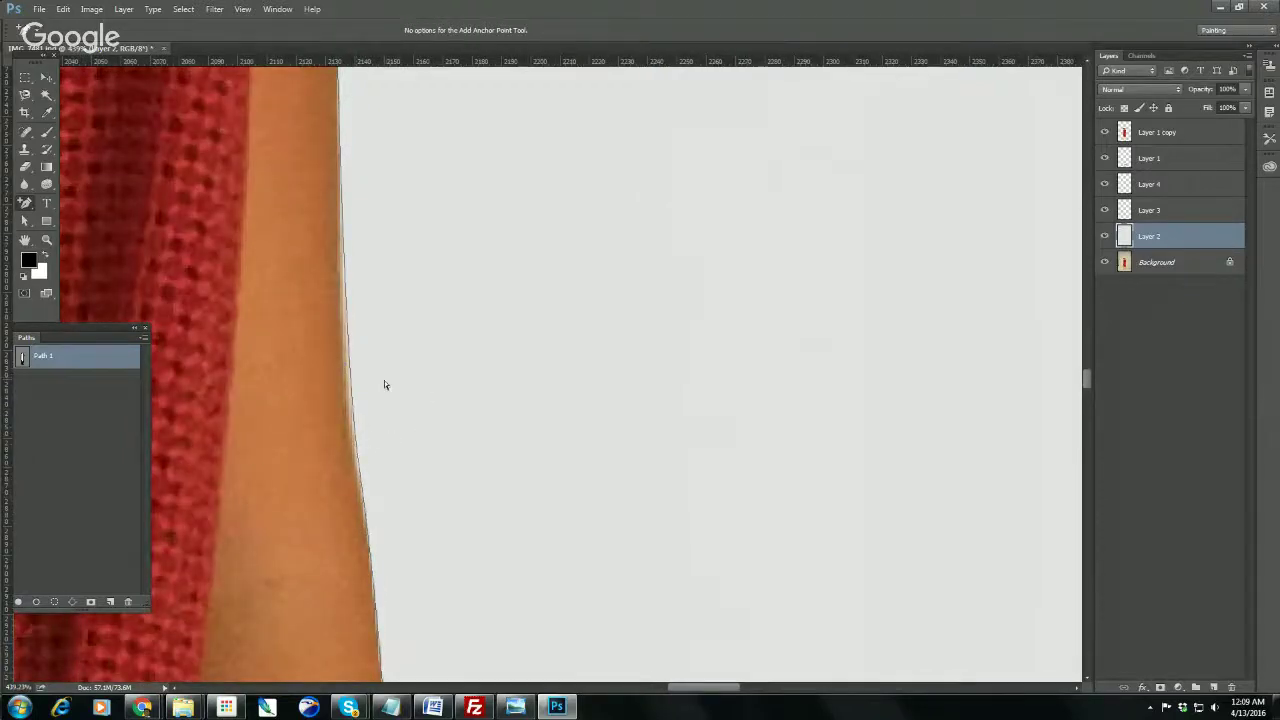
ctrl+click(348, 332)
- Add an anchor point to Path 1 on the arm's outer edge and nudge it inward towards the arm
right_click(25, 203)
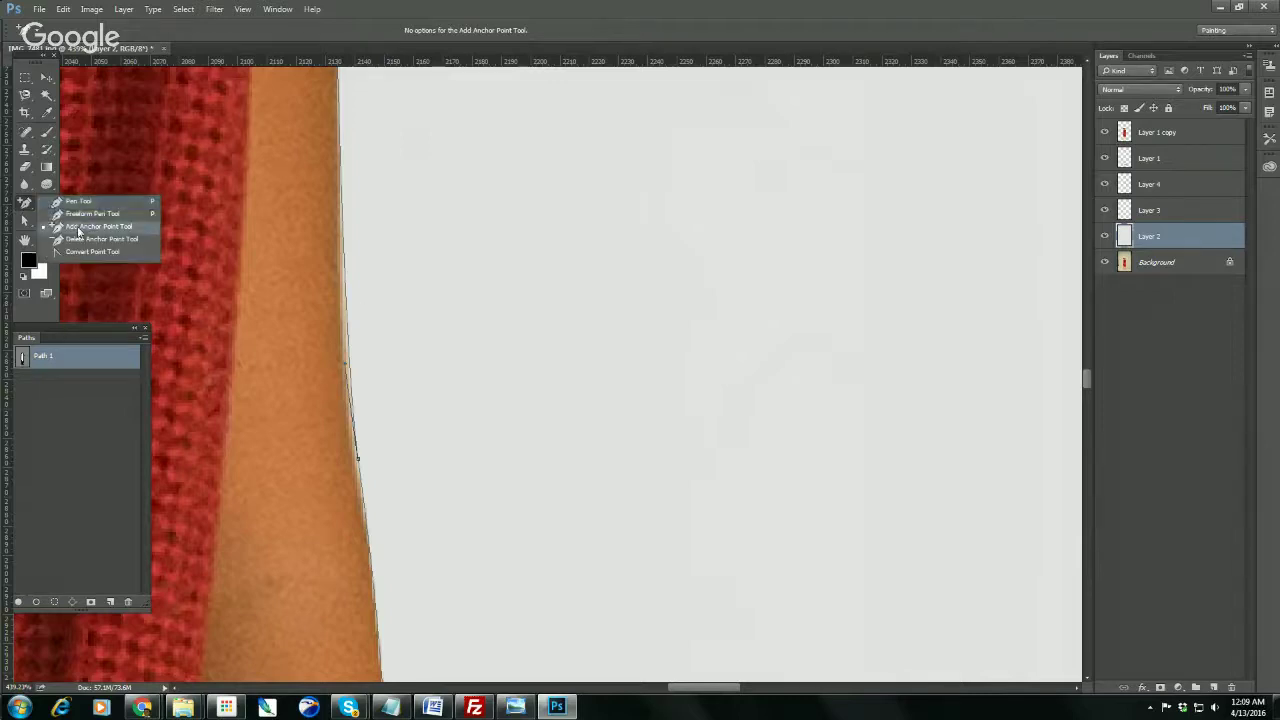
click(78, 227)
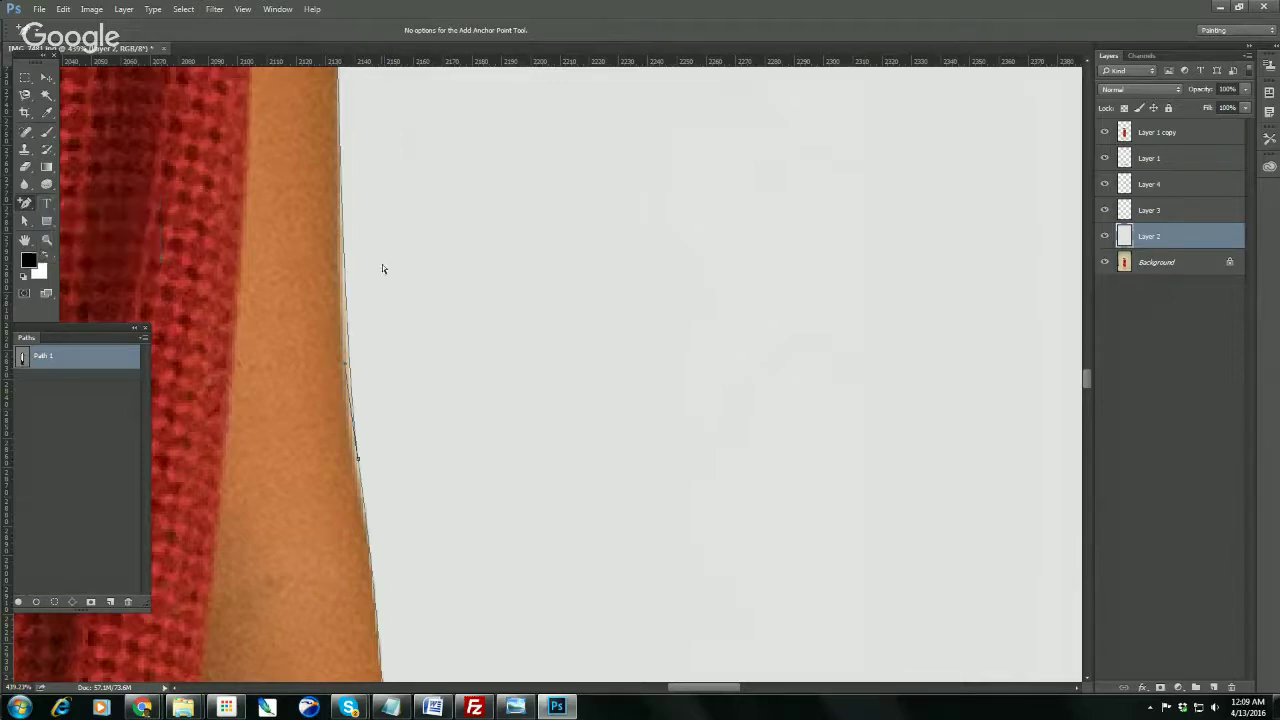
click(346, 304)
key(Left)
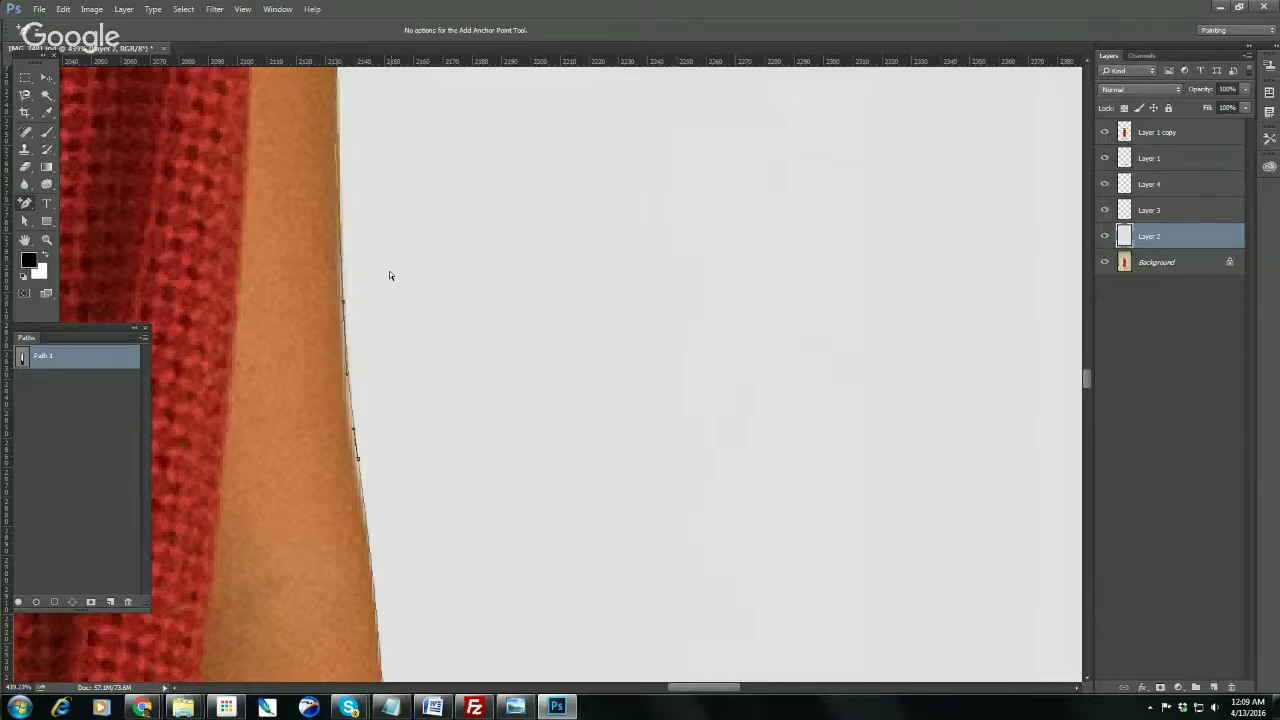
- Try removing an anchor point on the arm's edge with the Delete Anchor Point tool, undoing each removal
right_click(25, 203)
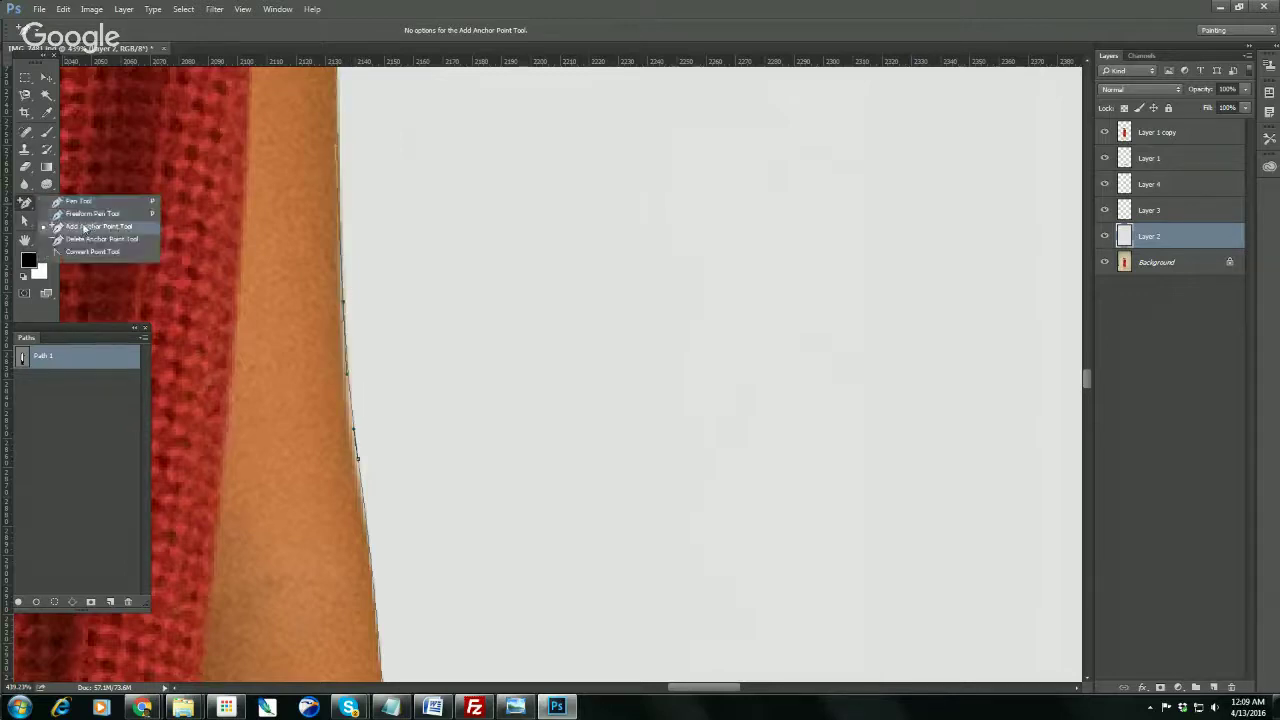
click(100, 239)
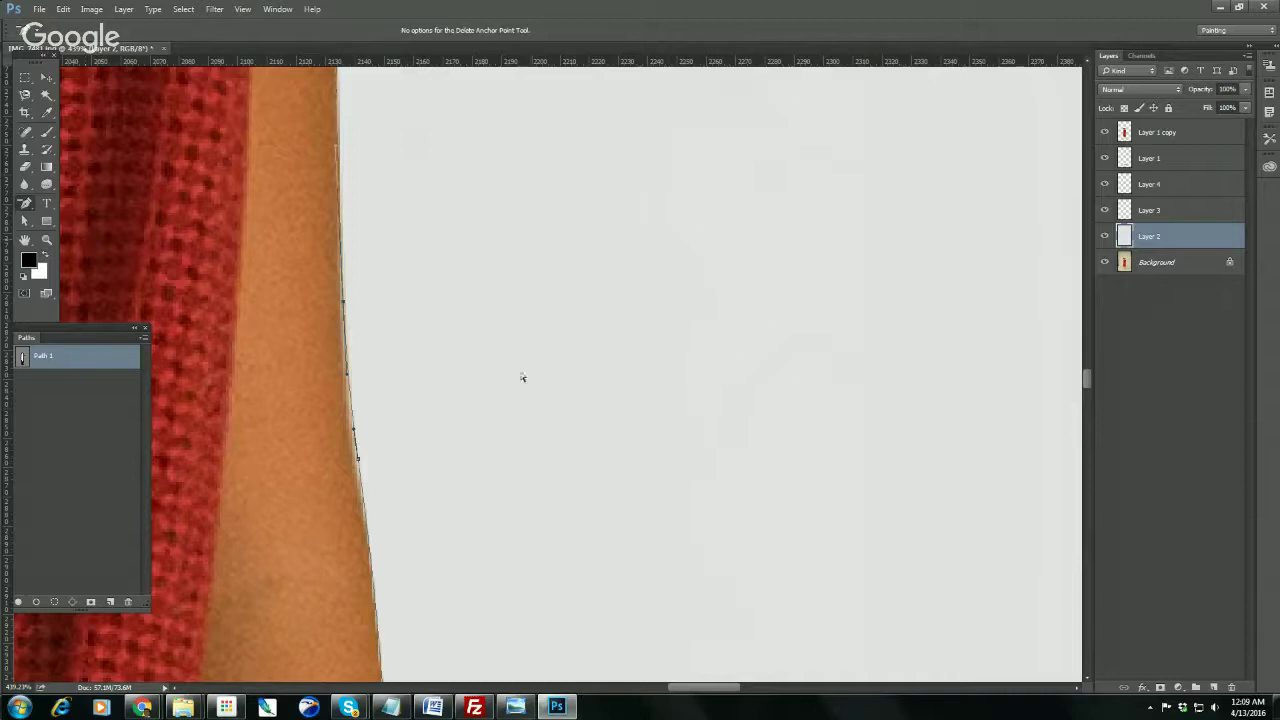
scroll(393, 482, down, 3)
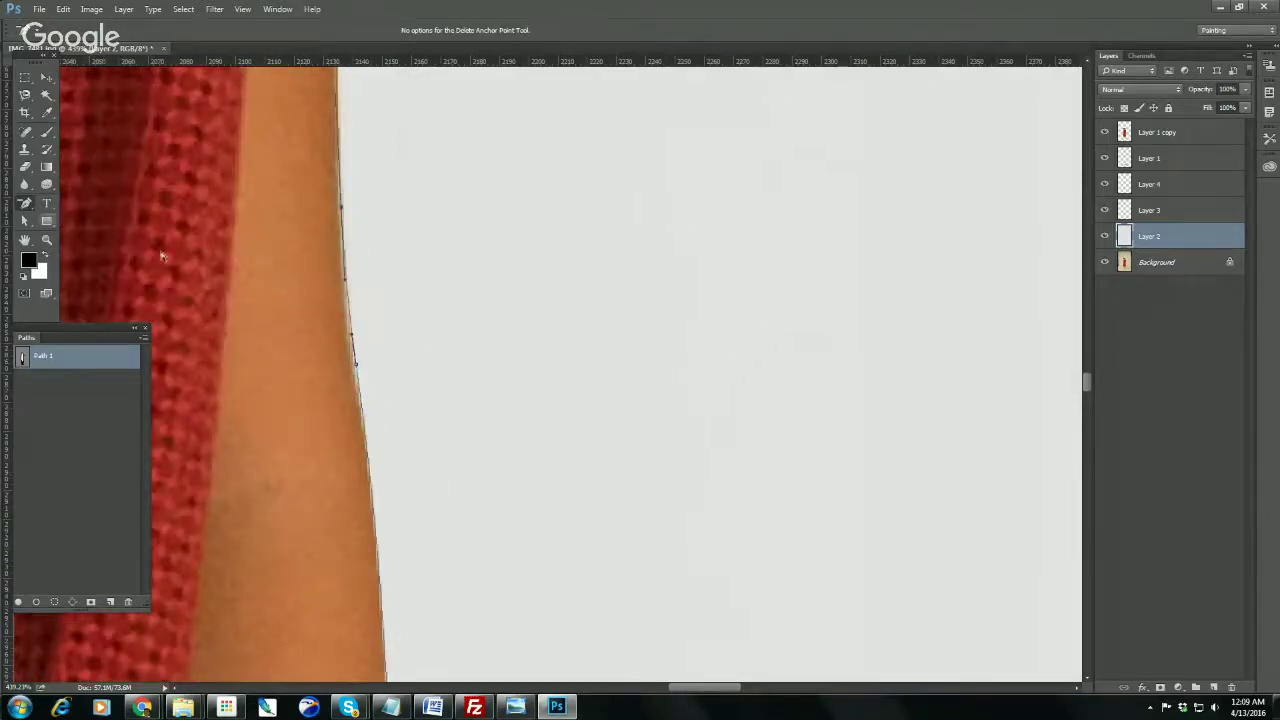
click(356, 368)
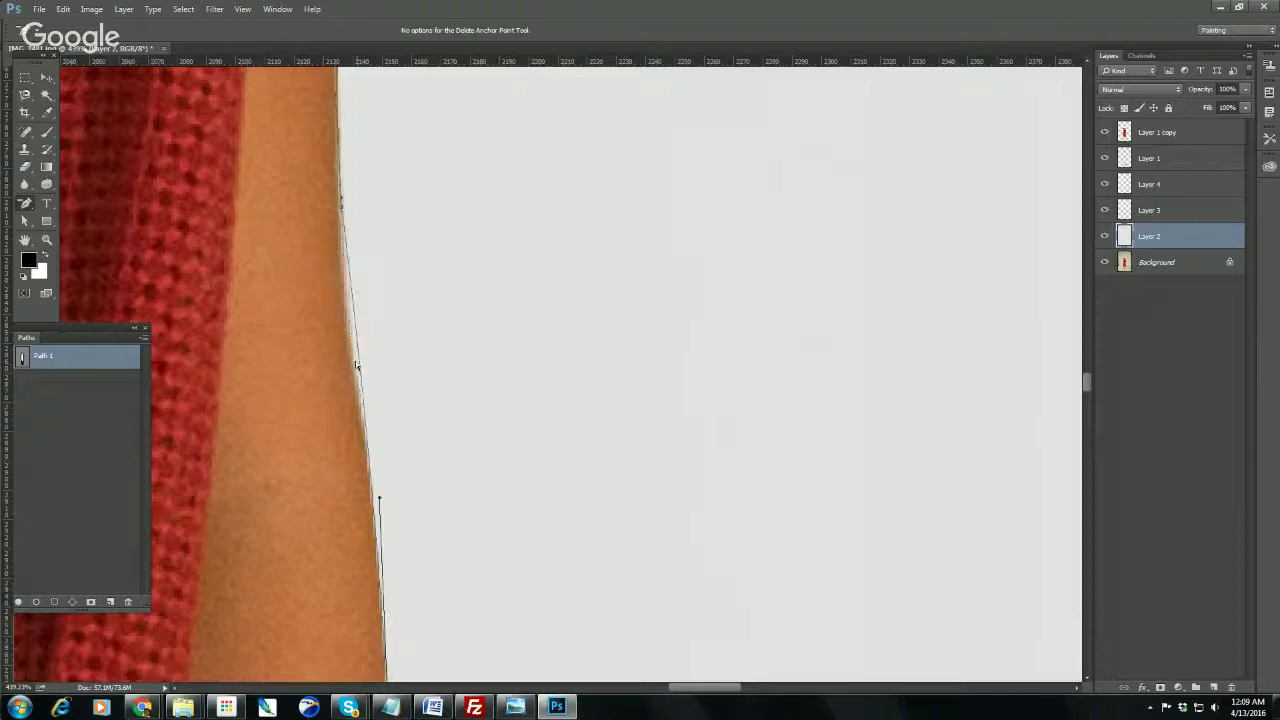
key(ctrl+alt+z)
key(ctrl+alt+z)
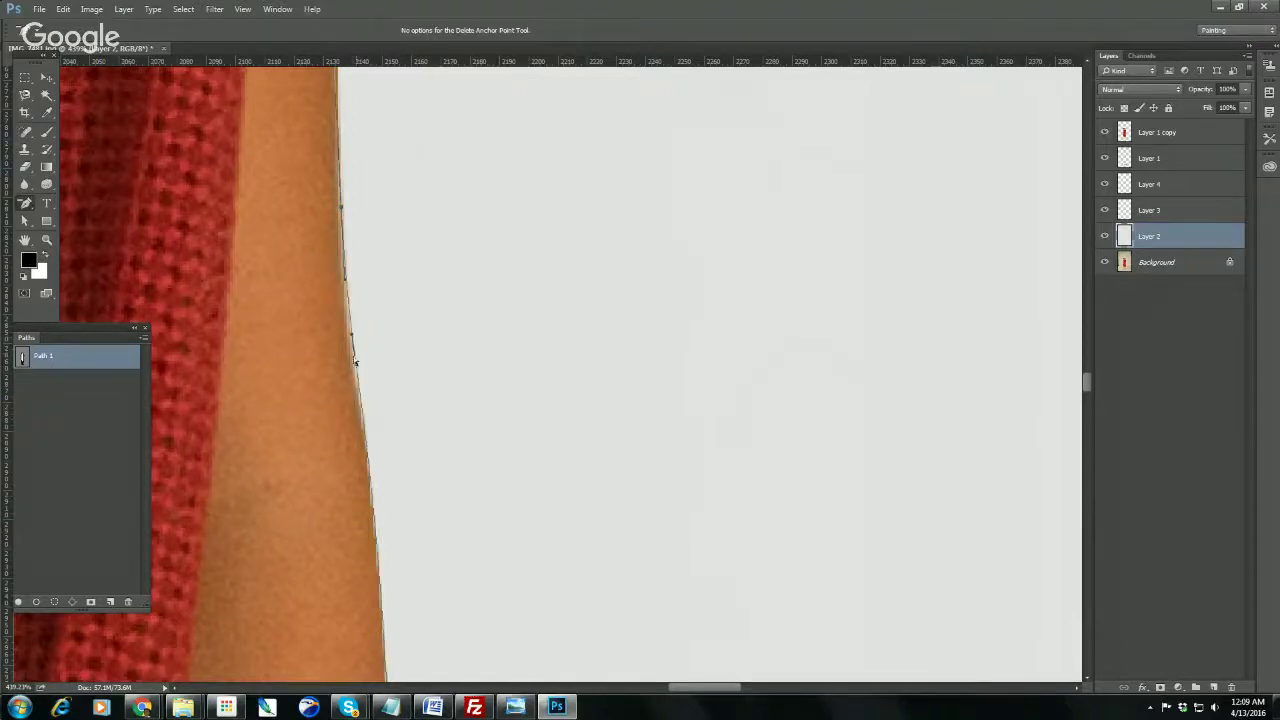
click(356, 366)
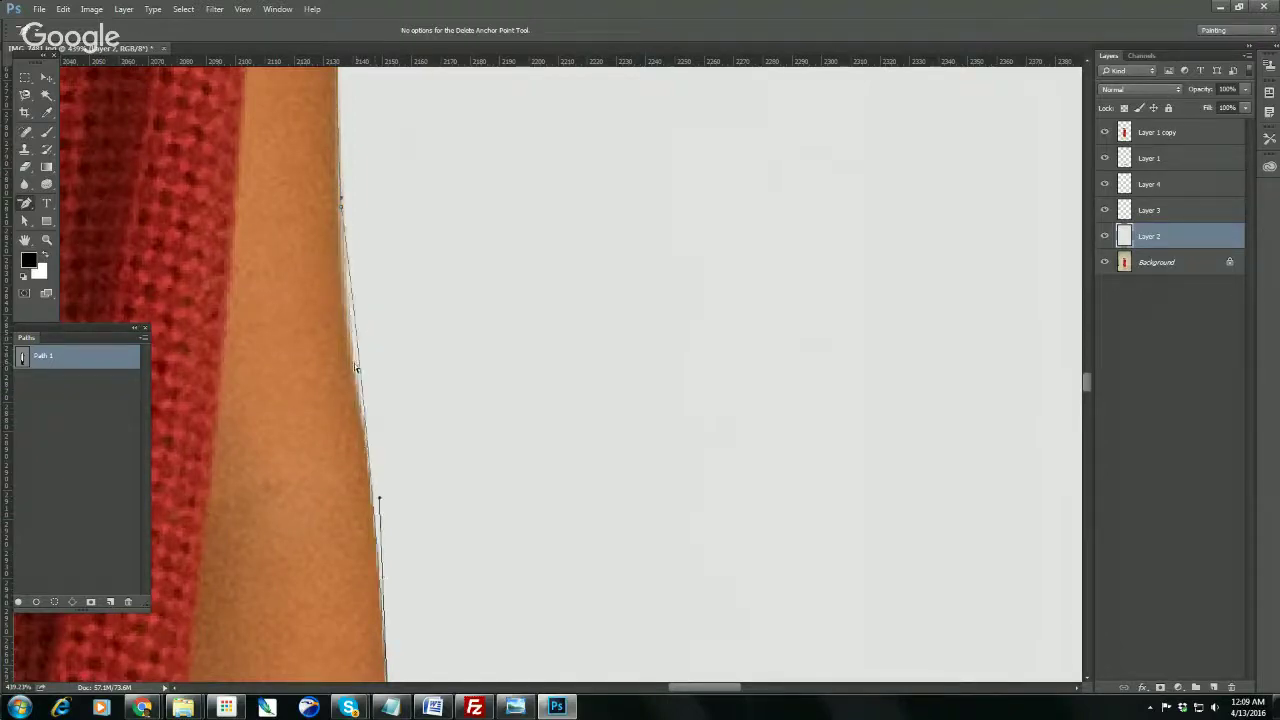
key(ctrl+alt+z)
- Try reshaping the path's curve along the arm with the Convert Point tool, and undo the changes
right_click(25, 203)
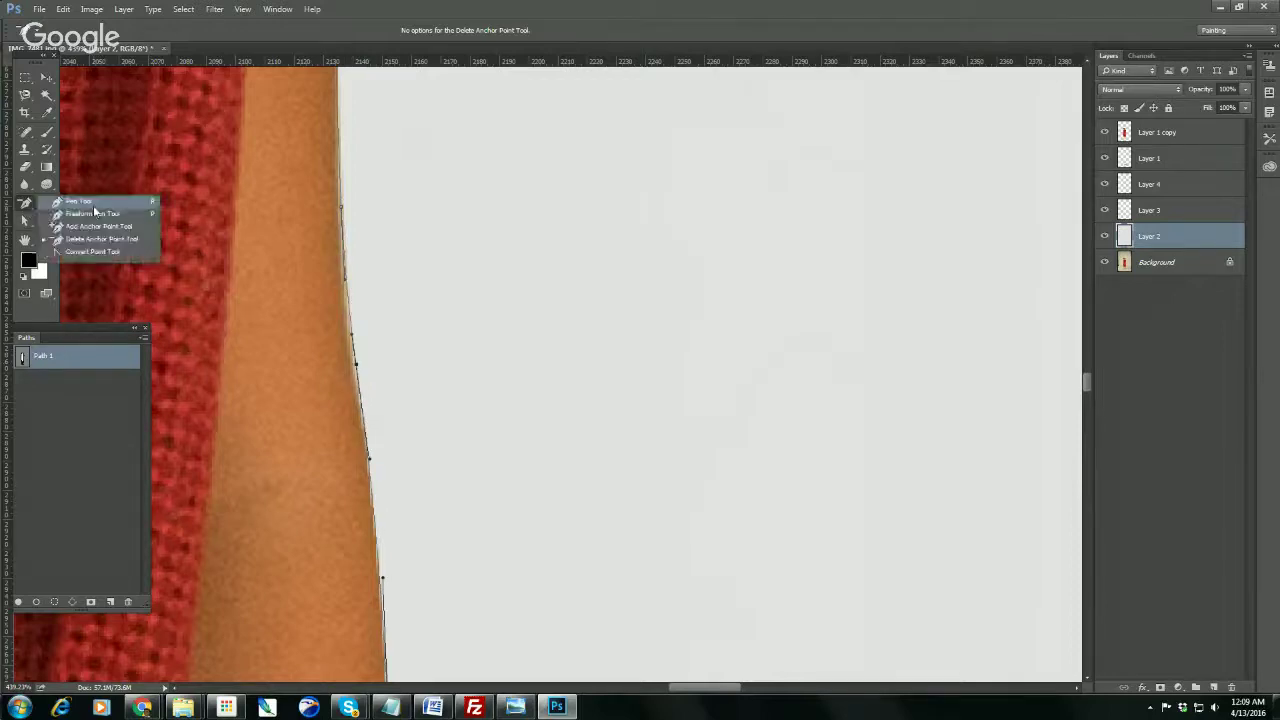
click(93, 251)
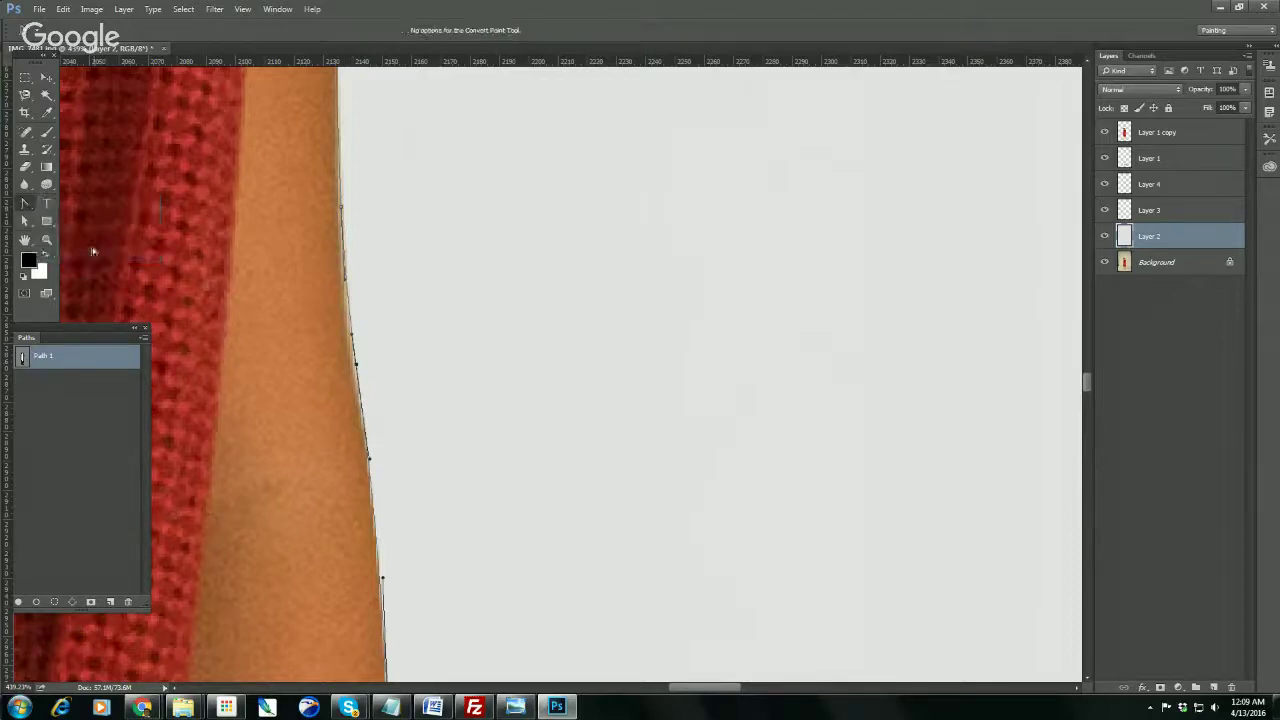
drag(352, 334, 345, 308)
key(ctrl+z)
key(ctrl+z)
drag(357, 365, 412, 361)
key(ctrl+z)
- Draw a closed three-point triangle on the empty backdrop with the Pen tool, and delete it
key(p)
click(666, 165)
click(605, 314)
click(775, 320)
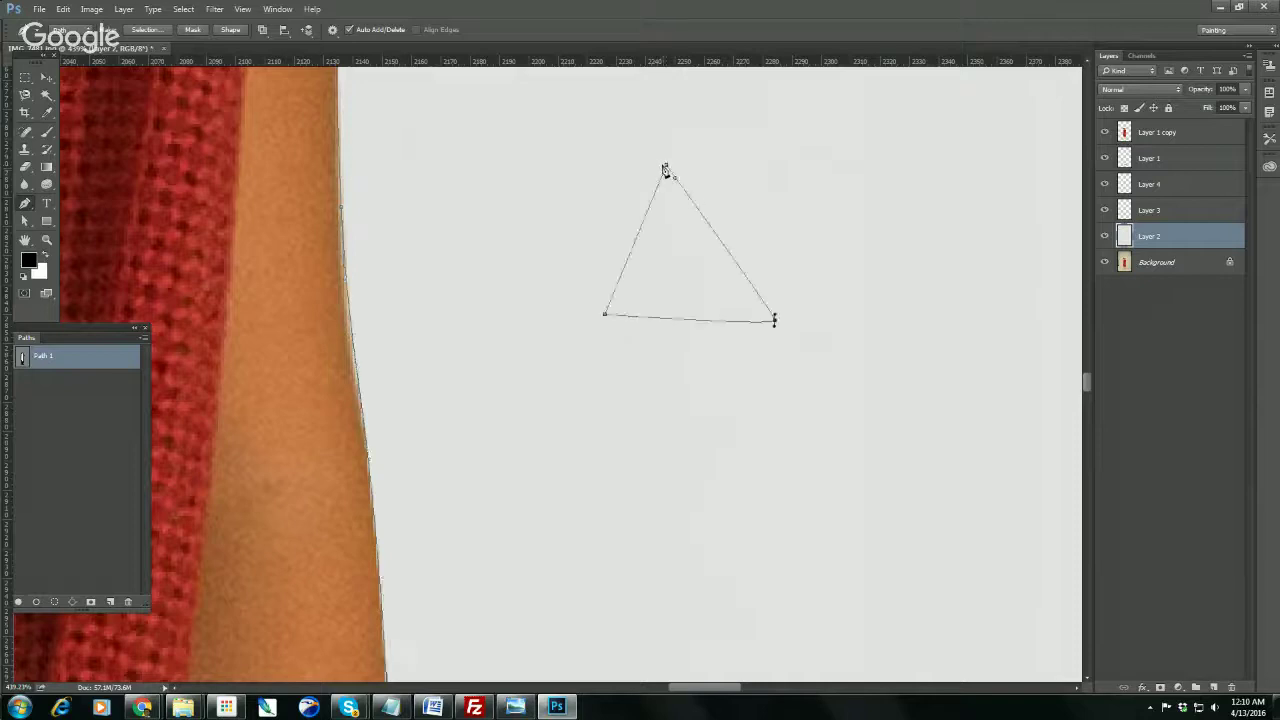
click(665, 166)
ctrl+click(722, 146)
ctrl+click(668, 169)
key(Delete)
key(Delete)
- Draw another closed, straight-sided triangle path on the backdrop beside the arm
click(688, 182)
click(645, 282)
click(789, 296)
click(688, 182)
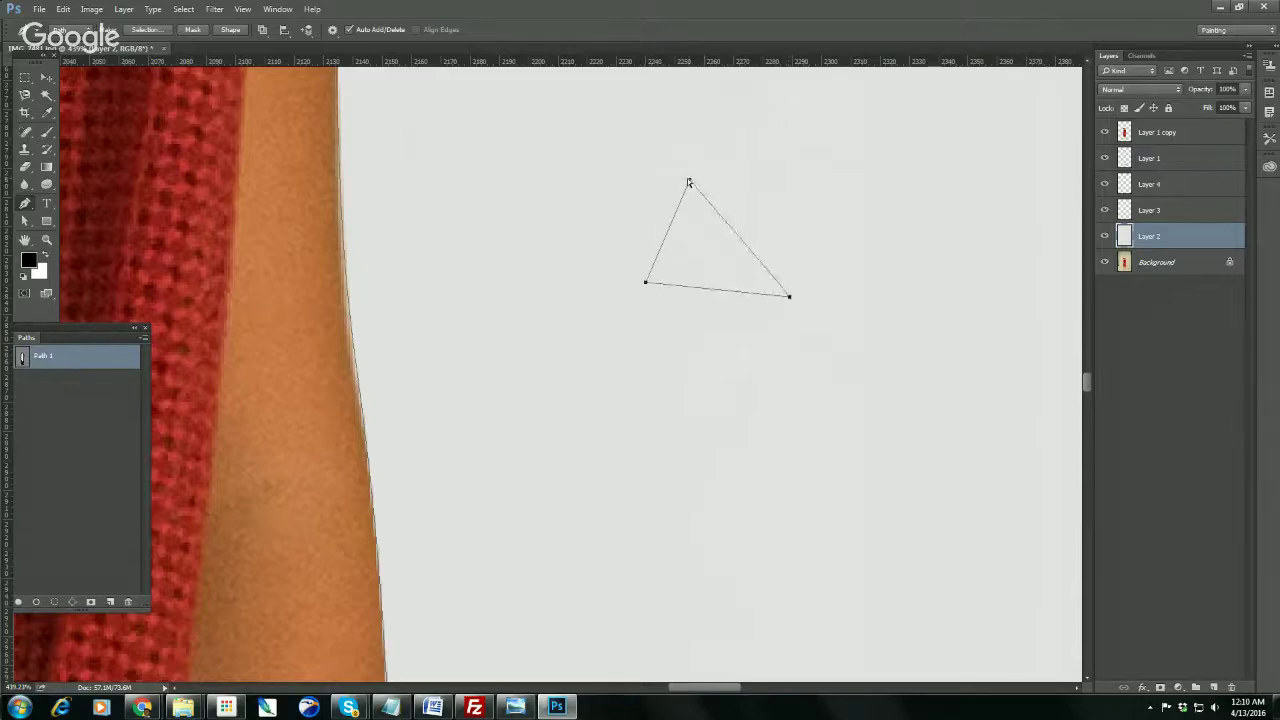
mouse_move(690, 182)
mouse_down()
mouse_move(708, 175)
mouse_move(689, 182)
mouse_up()
- Turn the triangle's three corner points into smooth curves with the Convert Point tool
drag(26, 205, 75, 258)
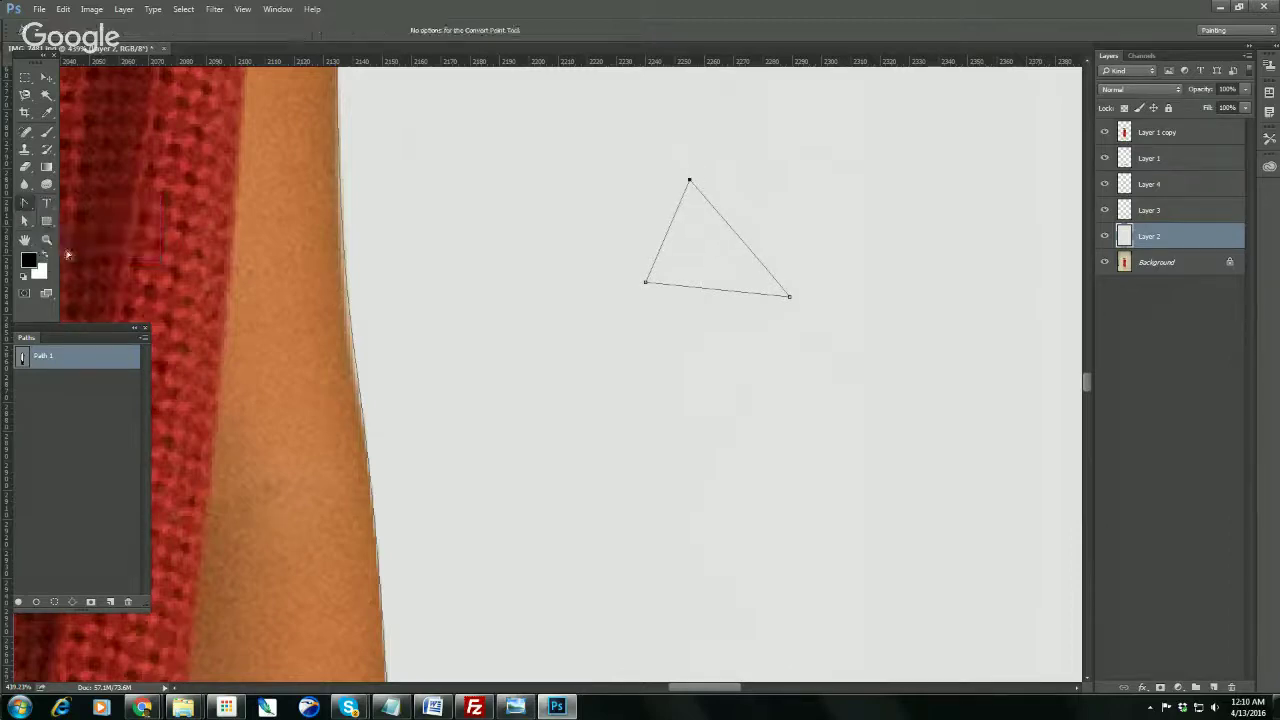
drag(689, 182, 598, 189)
click(689, 181)
drag(788, 295, 789, 342)
drag(689, 182, 657, 186)
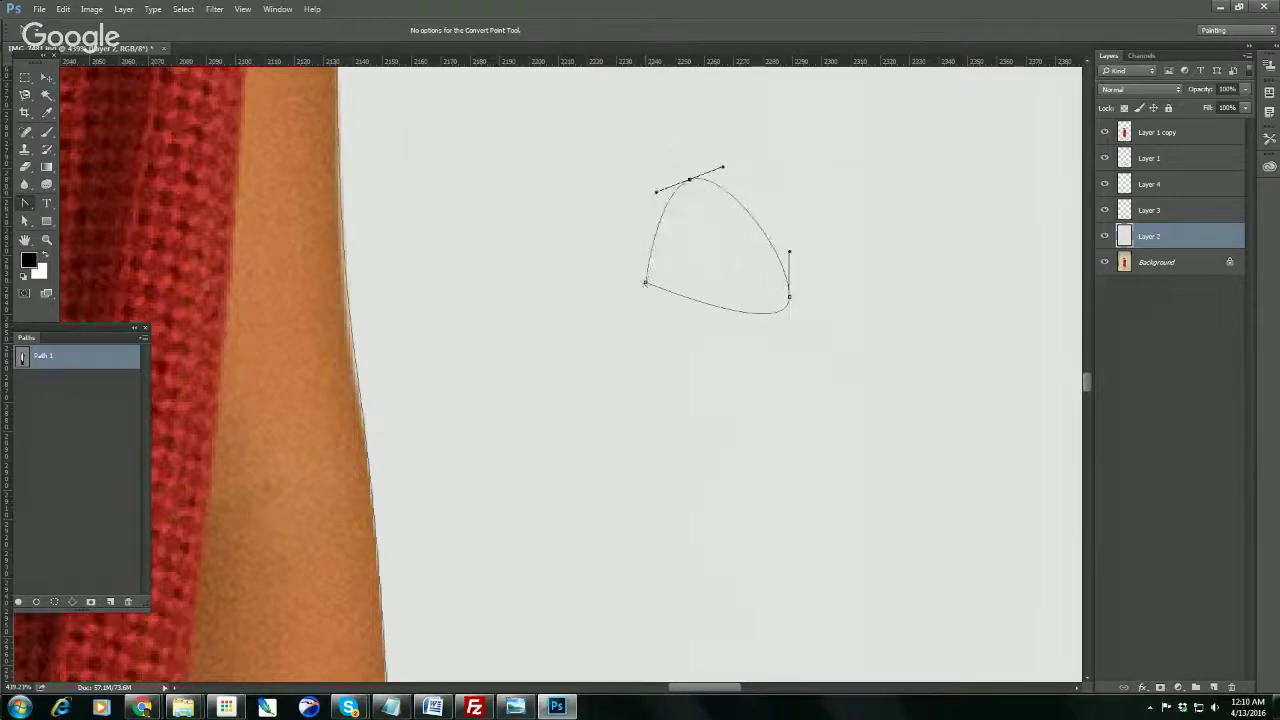
drag(645, 282, 651, 332)
drag(789, 297, 786, 233)
- Delete the curved practice shape beside the arm while keeping the model's outline in Path 1
drag(444, 84, 944, 408)
click(142, 372)
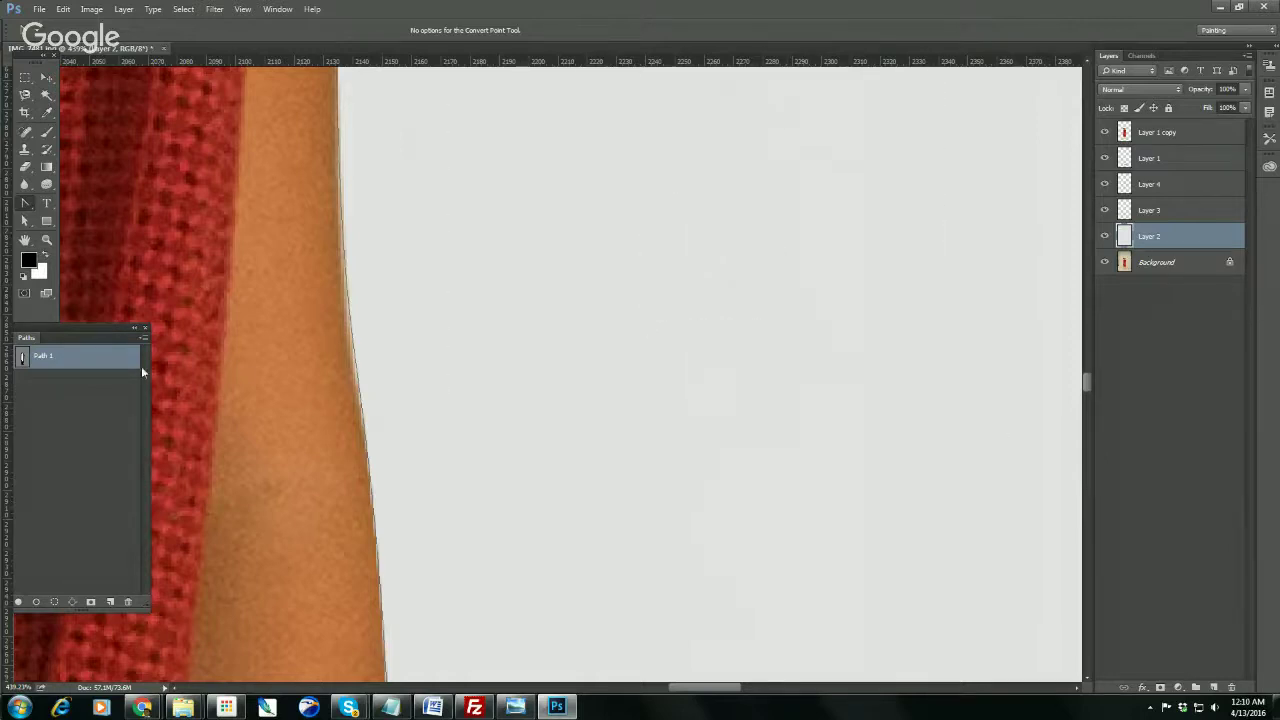
scroll(660, 291, down, 1)
scroll(659, 286, down, 4)
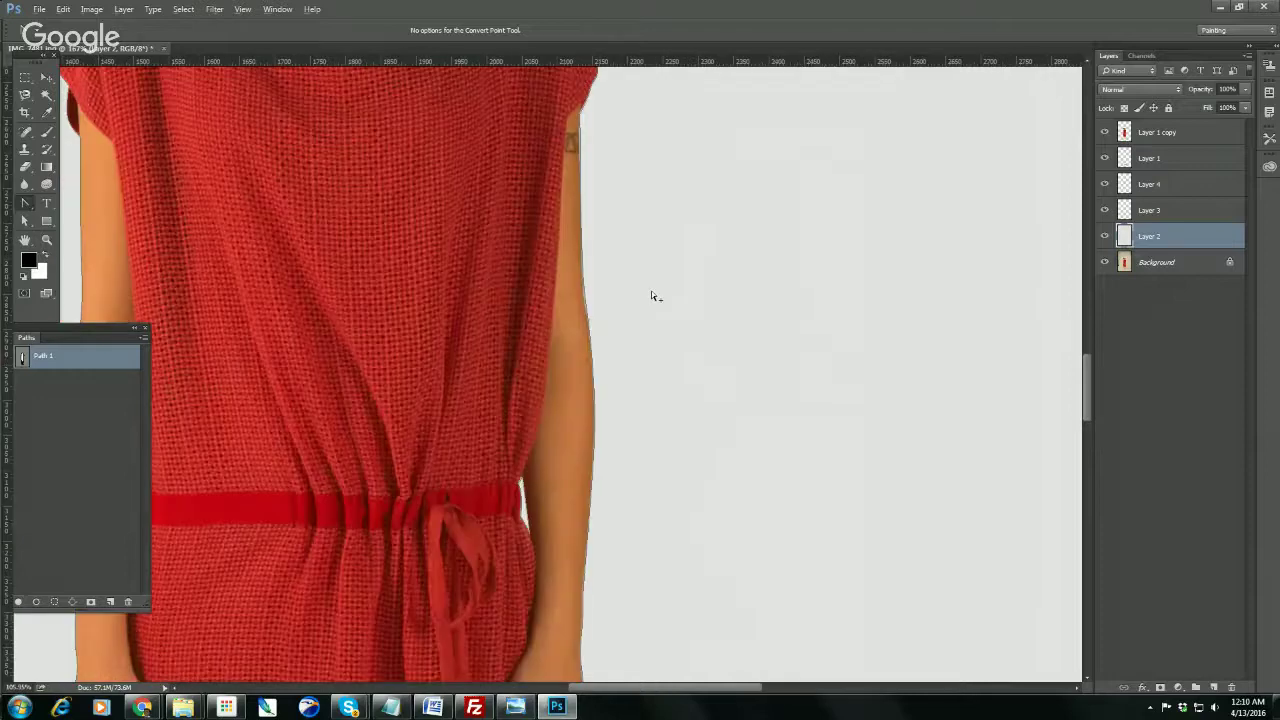
scroll(651, 294, down, 5)
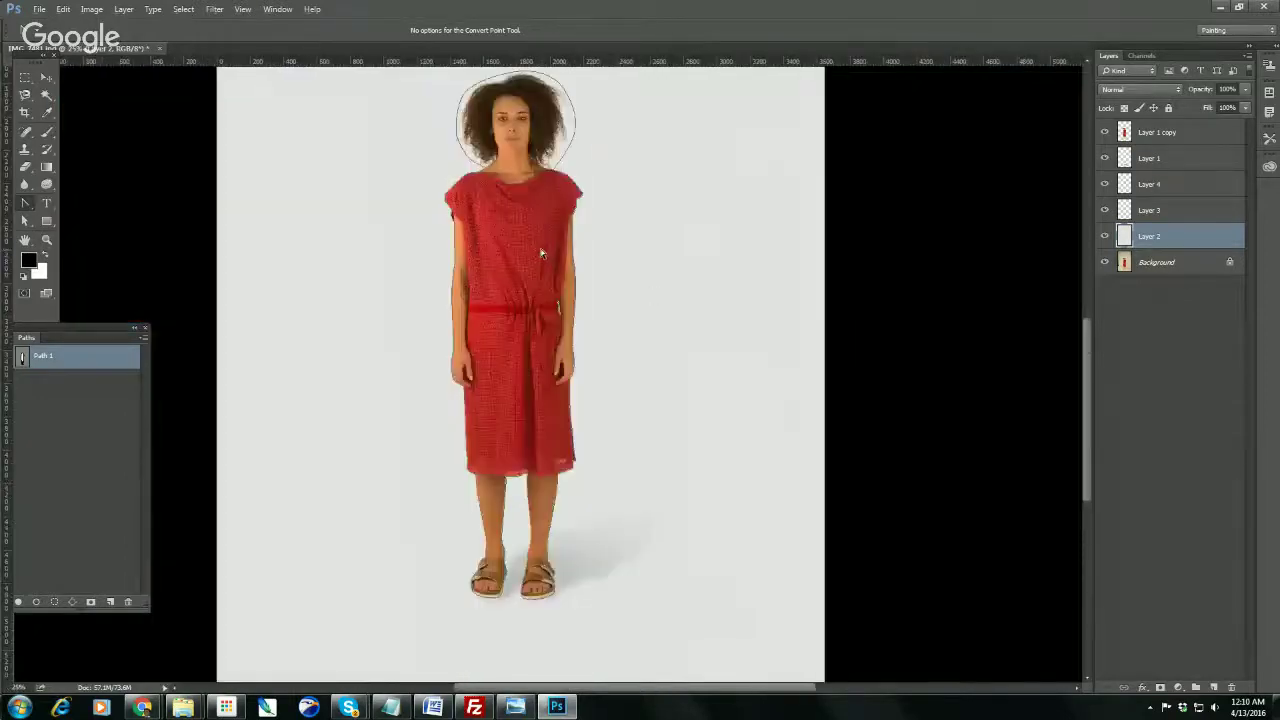